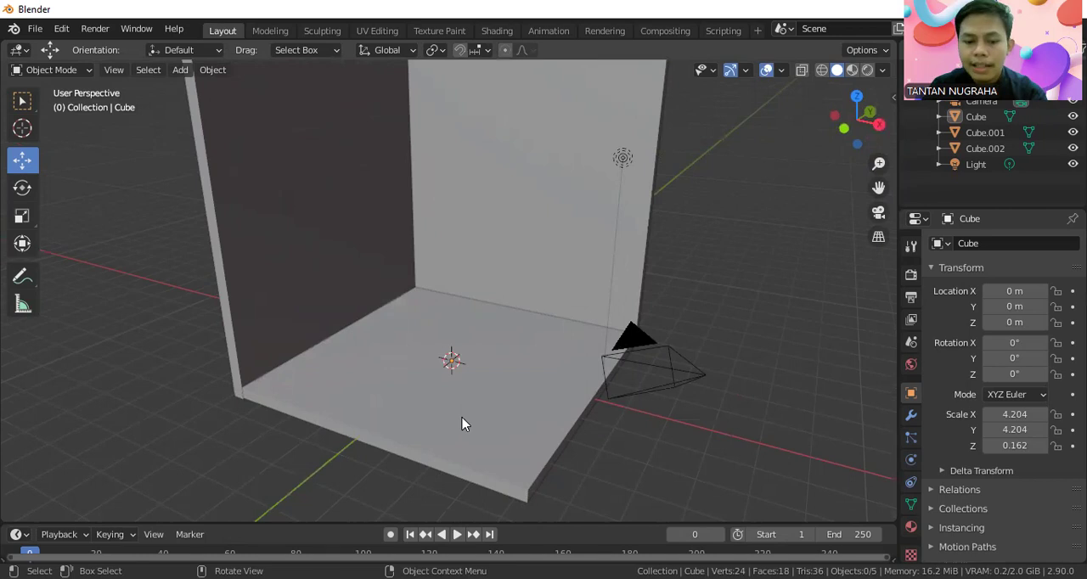
Add a cube mesh at the room's centre and raise it to about 1.91 m on Z.
key("shift")
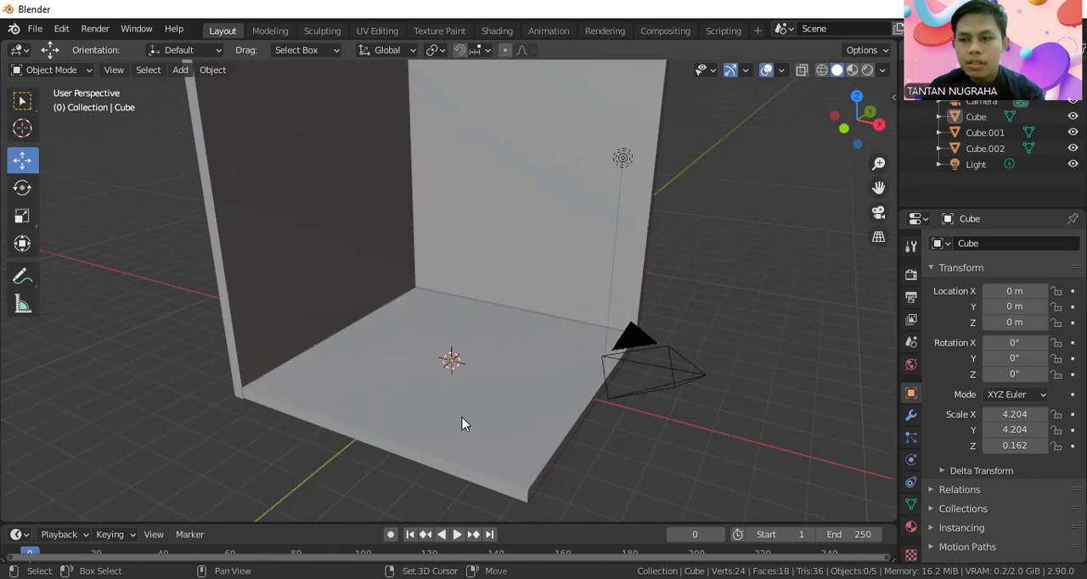
key("shift+a")
mouse_move(384, 259)
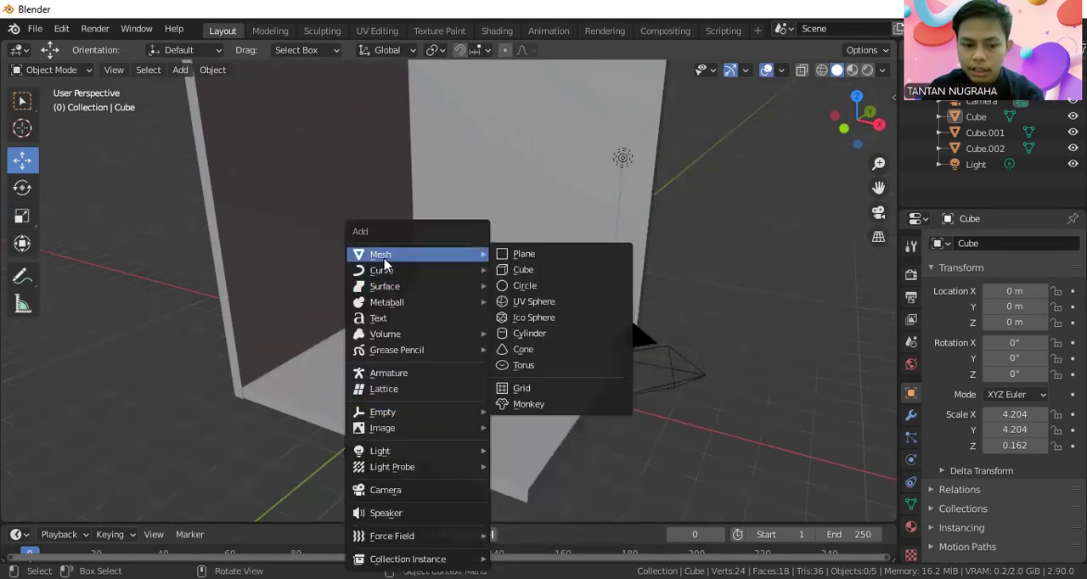
left_click(523, 269)
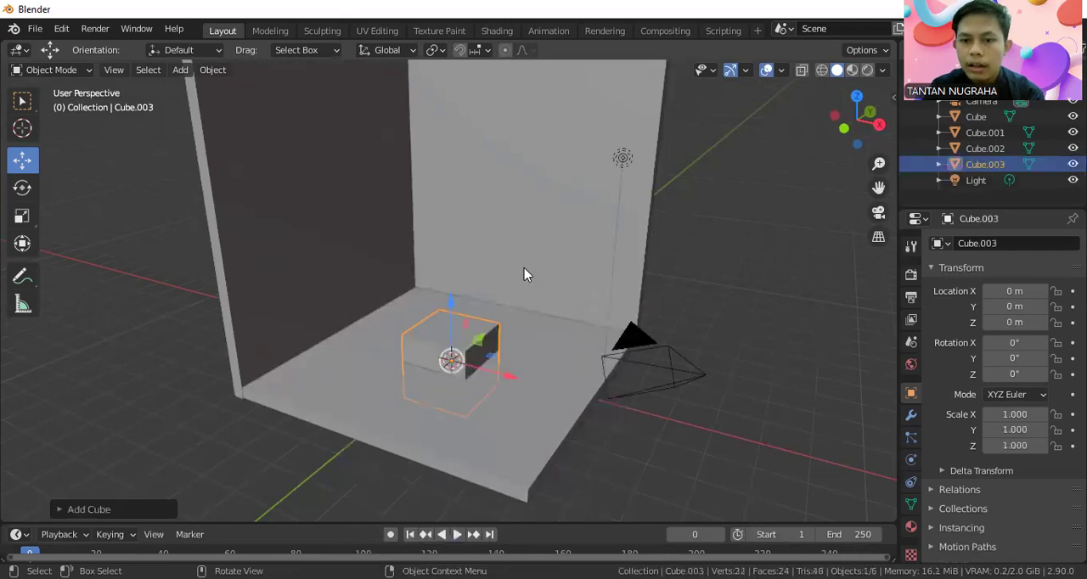
left_click_drag(453, 314, 452, 251)
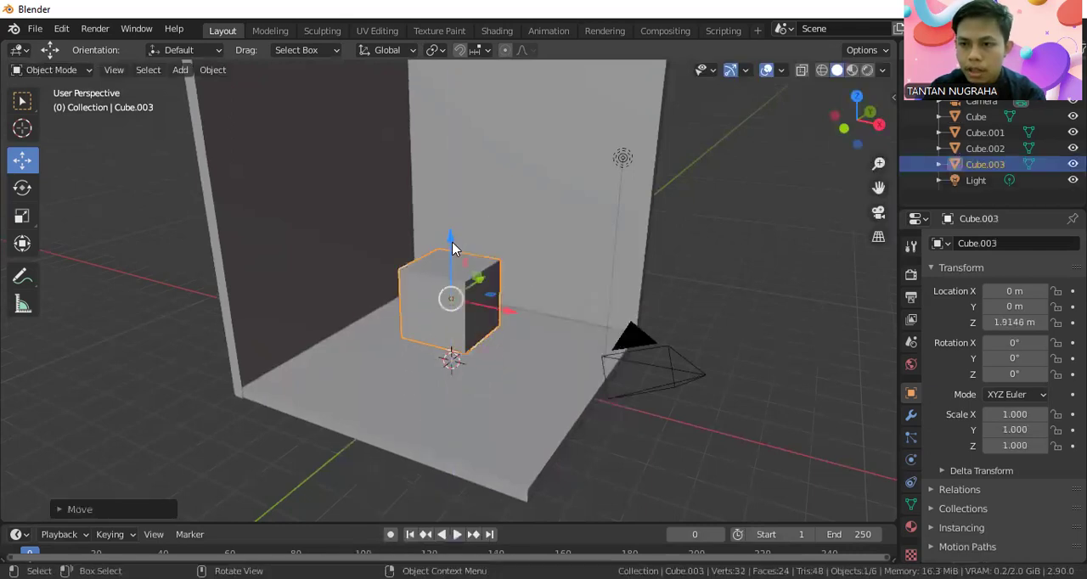
mouse_move(544, 328)
middle_mouse_down()
mouse_move(626, 335)
mouse_move(554, 334)
middle_mouse_up()
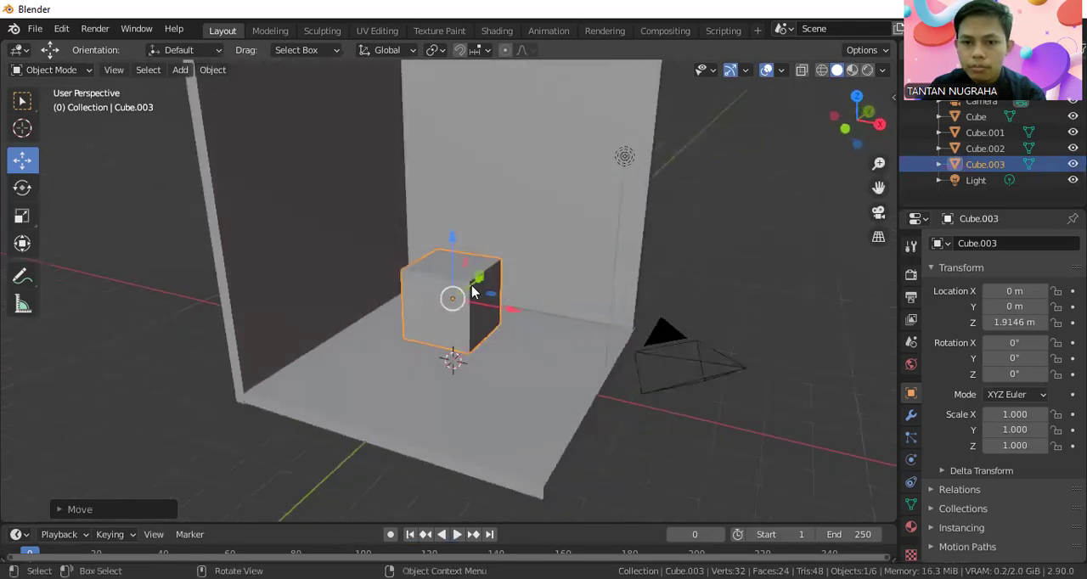
Flatten the new cube to a Z scale of about -0.32 and stretch it to an X scale of about -2.76.
scroll(474, 289, "up", 2)
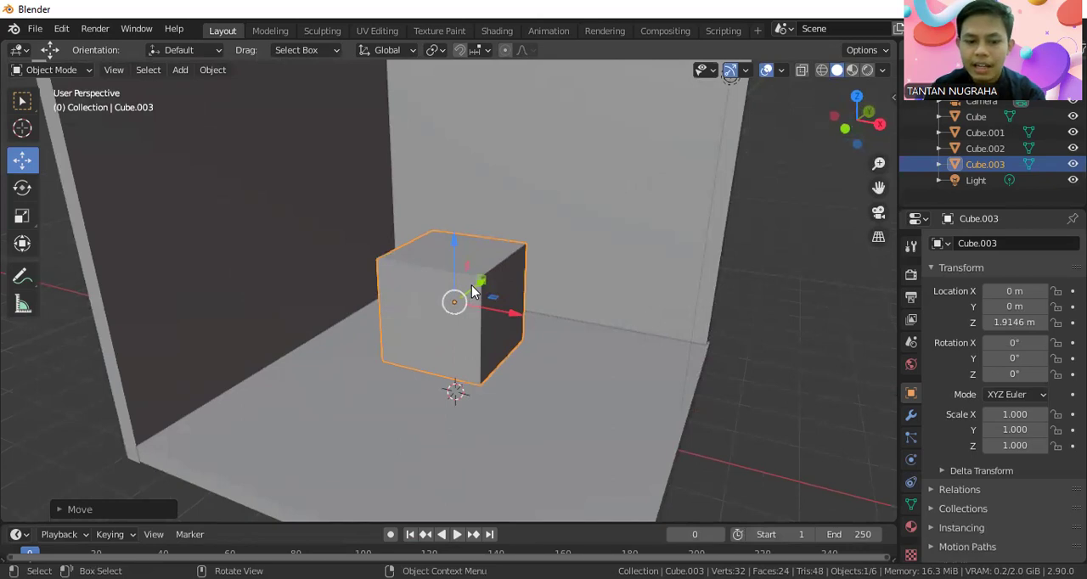
key("s")
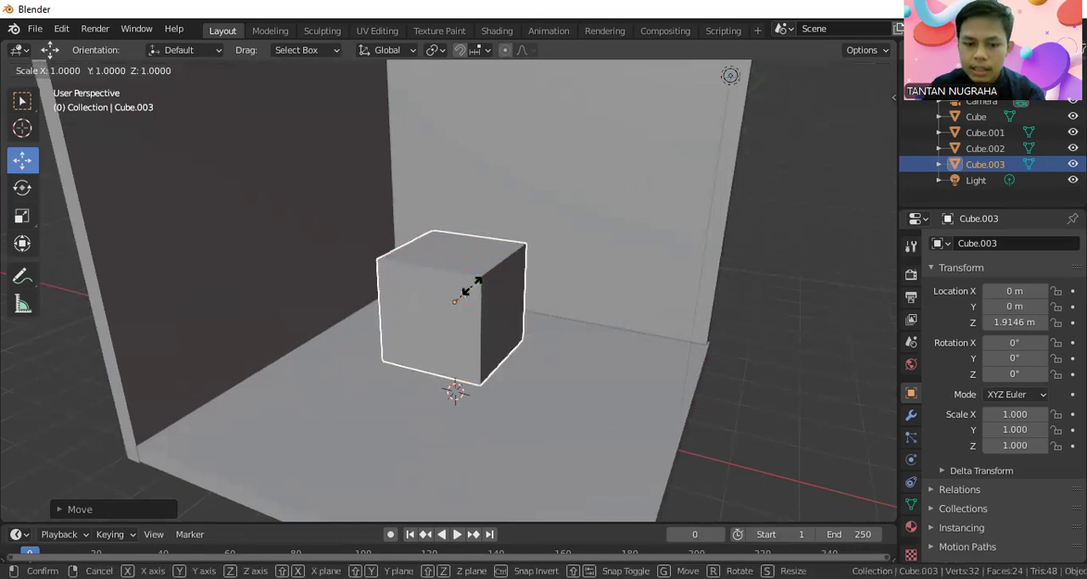
key("z")
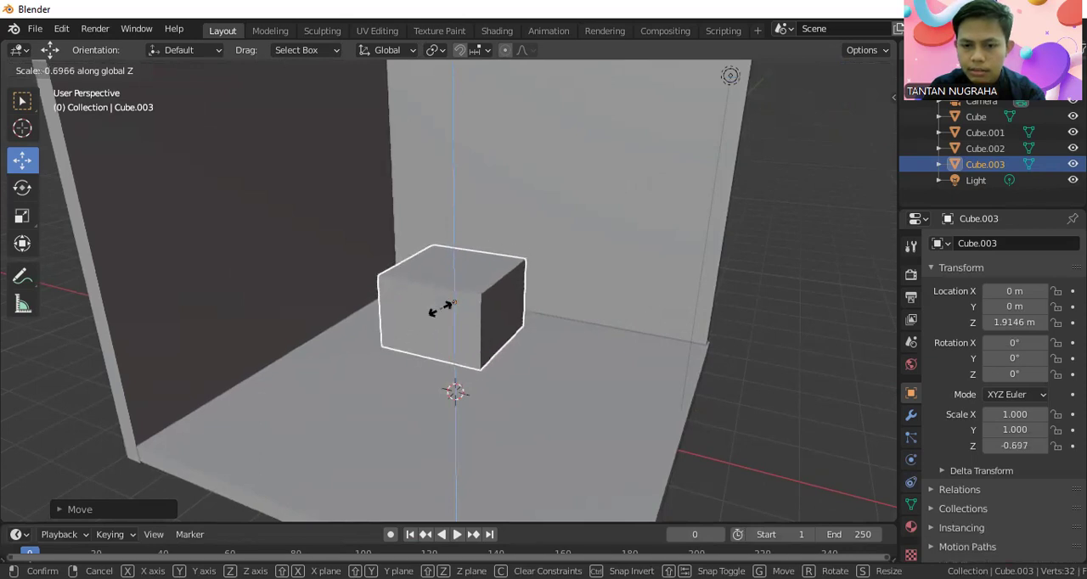
left_click(451, 301)
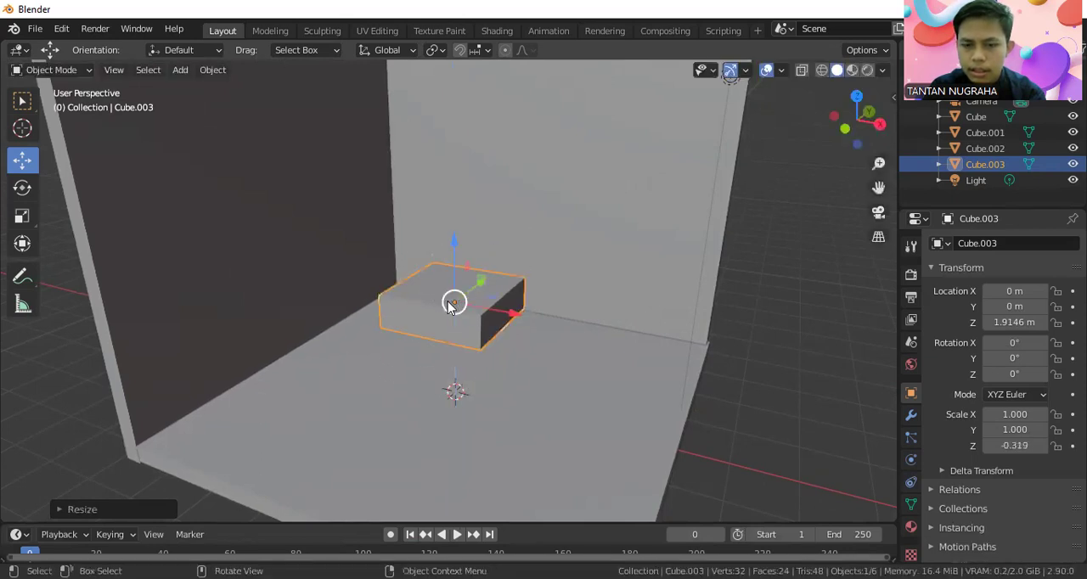
key("s")
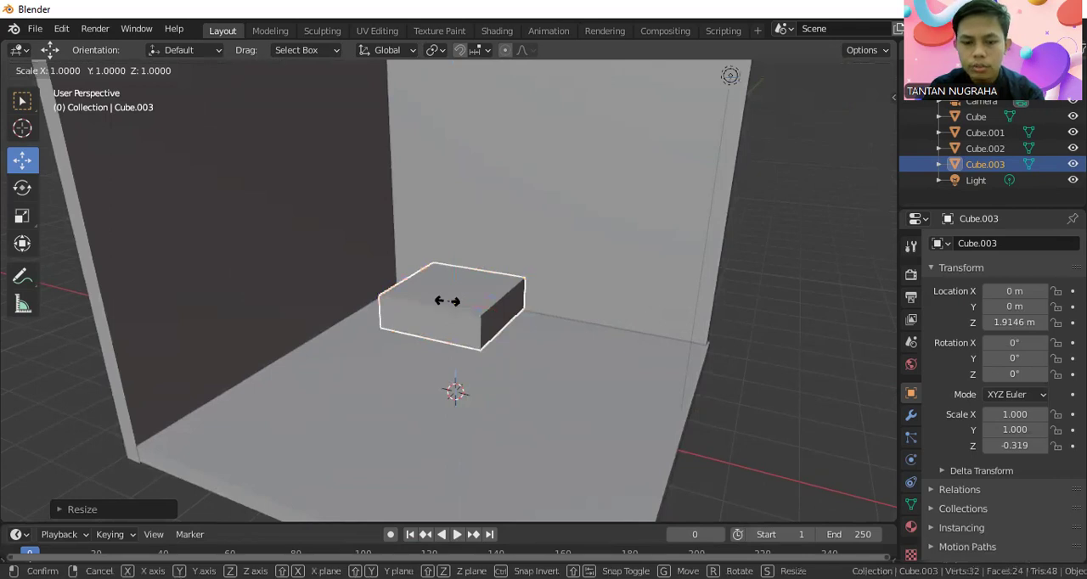
key("x")
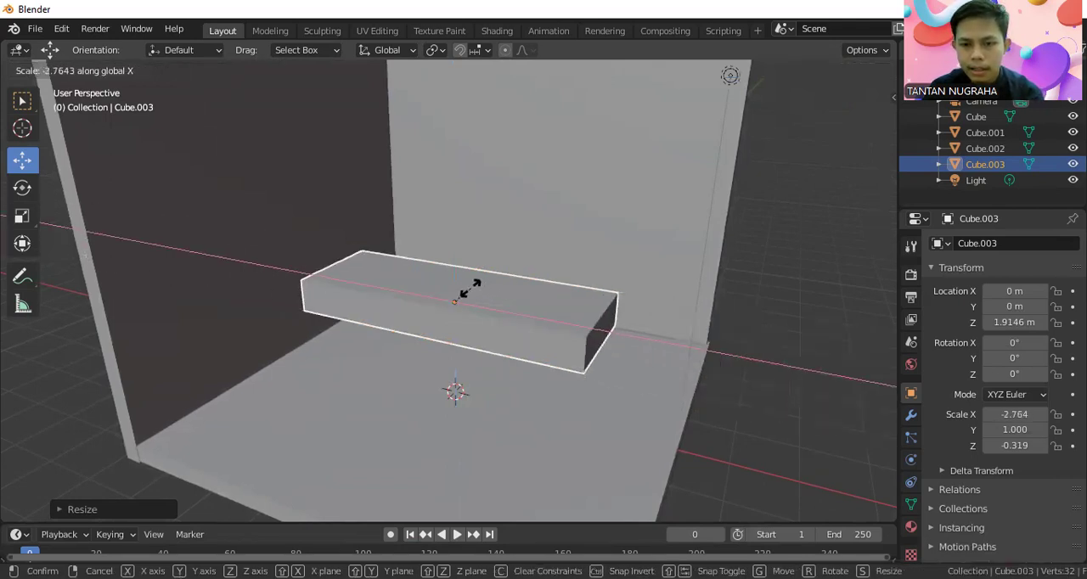
left_click(469, 288)
Move the slab along X out of the room to about 7.54 m.
left_click_drag(482, 306, 51, 410)
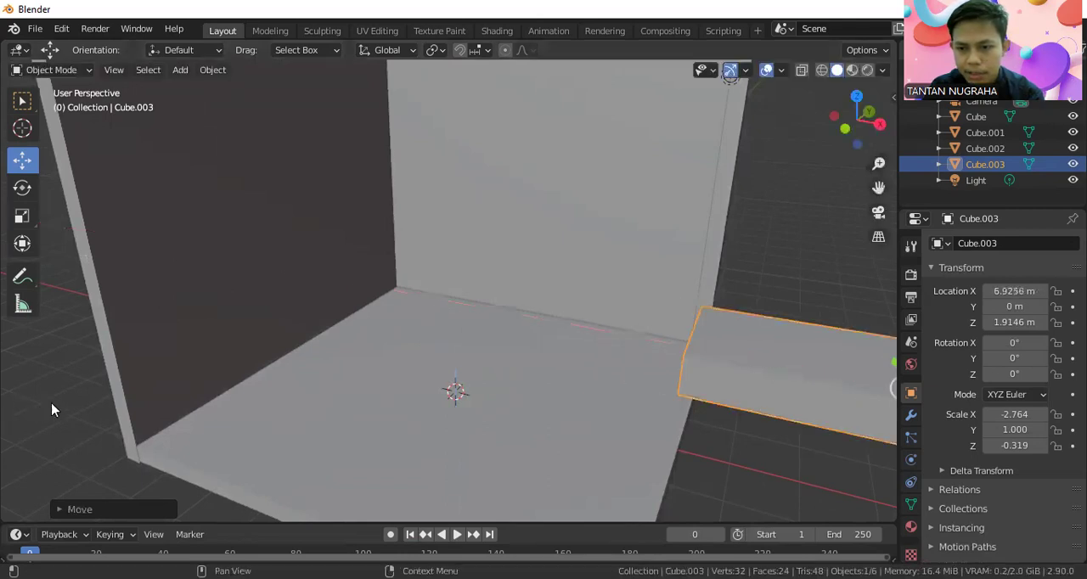
key("KP_Decimal")
left_click_drag(605, 282, 723, 323)
middle_click_drag(723, 323, 683, 313)
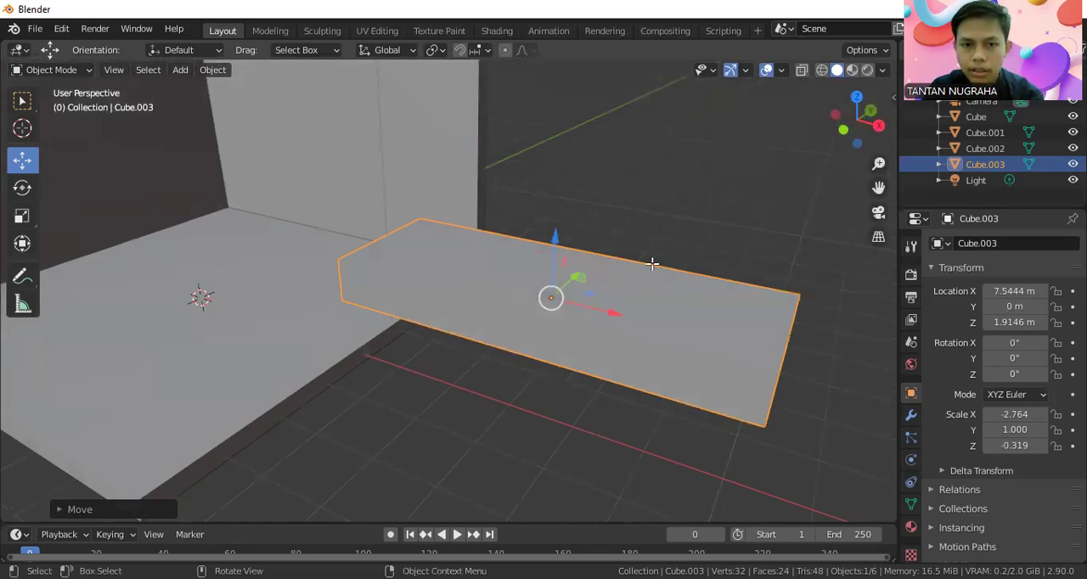
In Edit Mode, add a crosswise loop cut near each short end of the slab.
key("Tab")
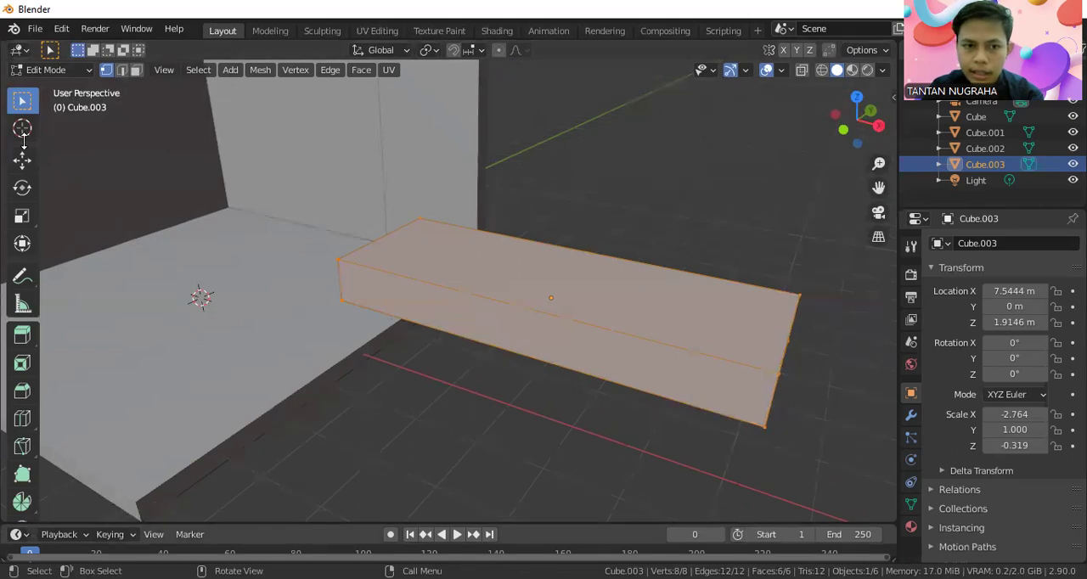
left_click_drag(7, 53, 60, 86)
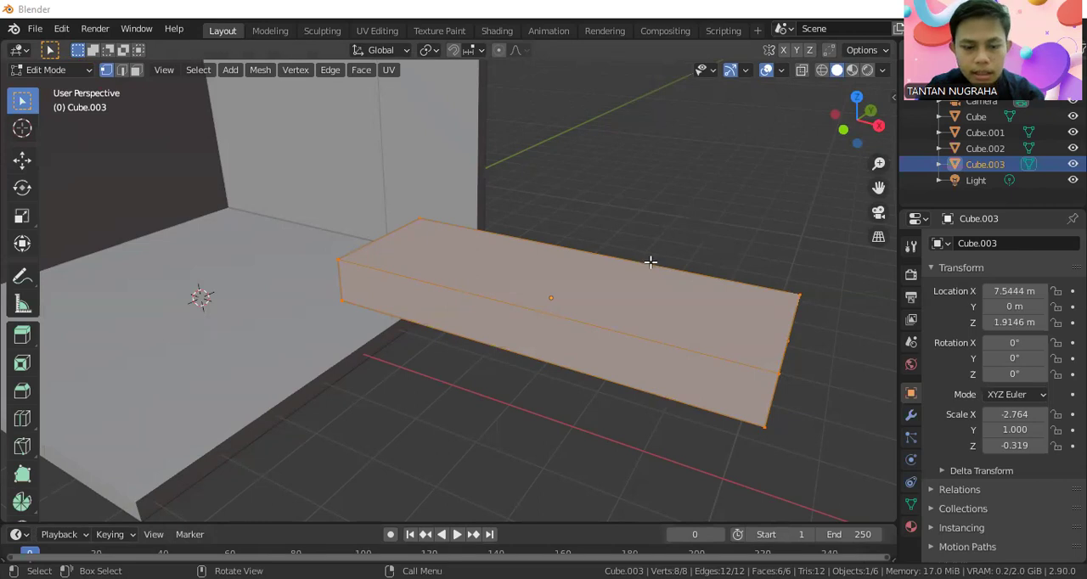
left_click(660, 167)
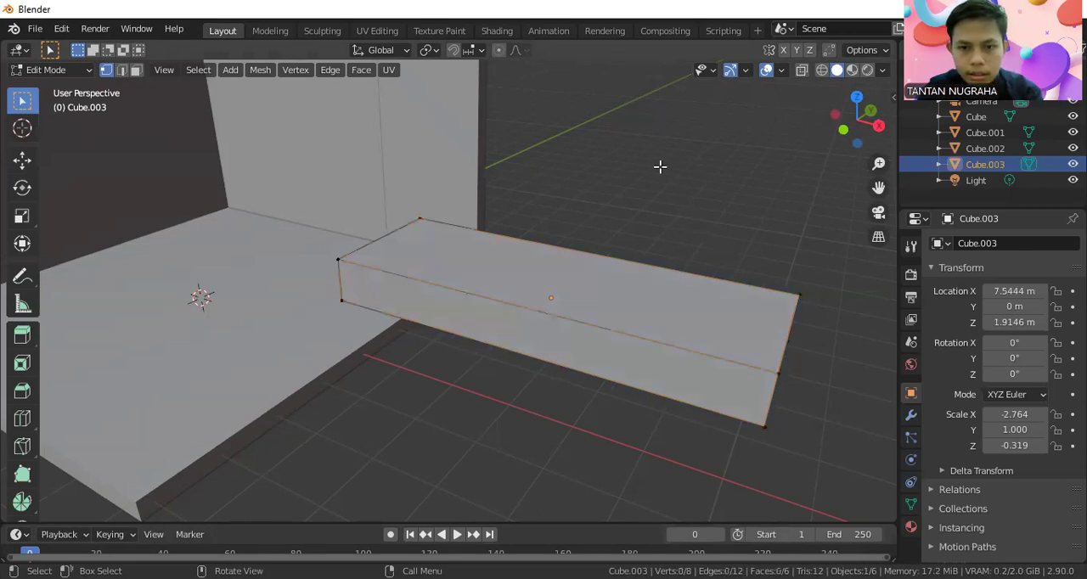
key("ctrl+r")
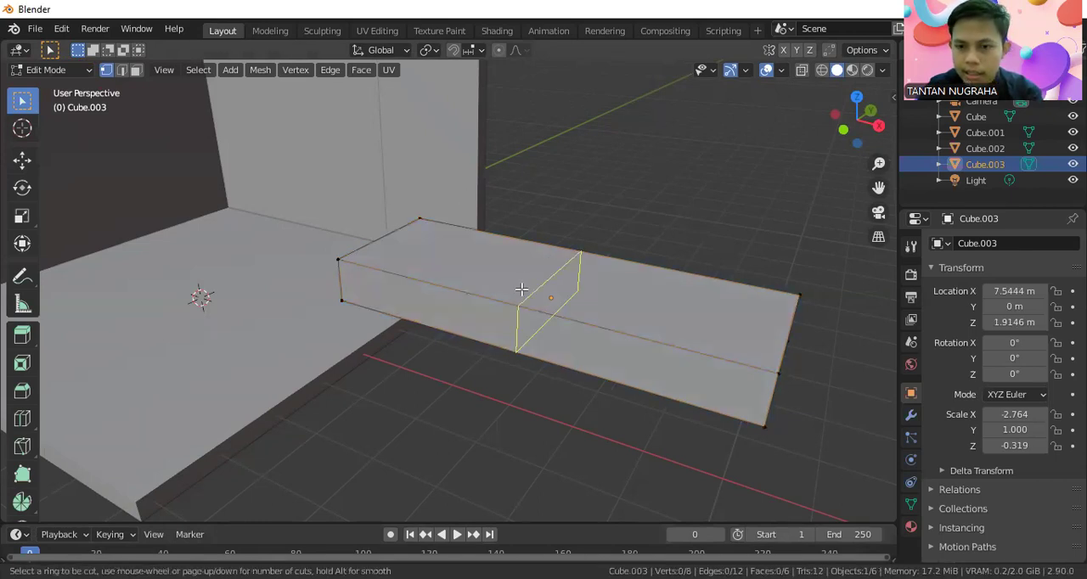
left_click(521, 290)
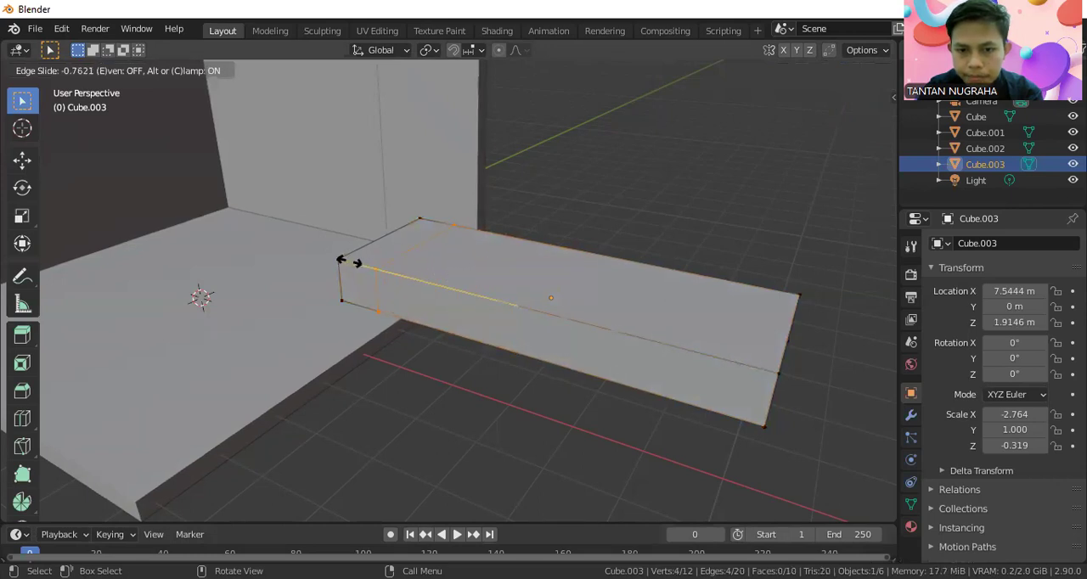
left_click(350, 260)
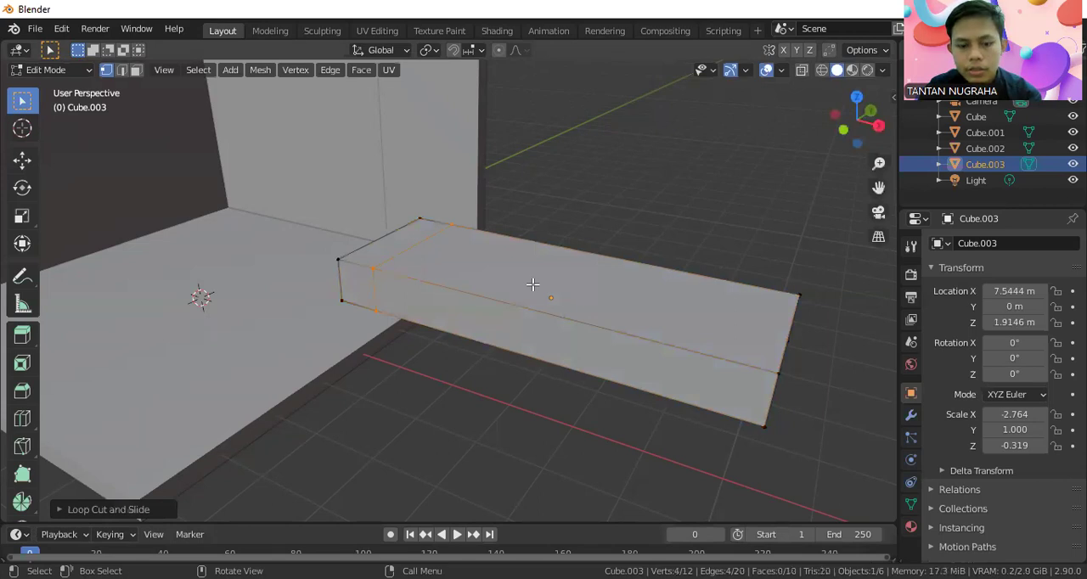
key("ctrl+r")
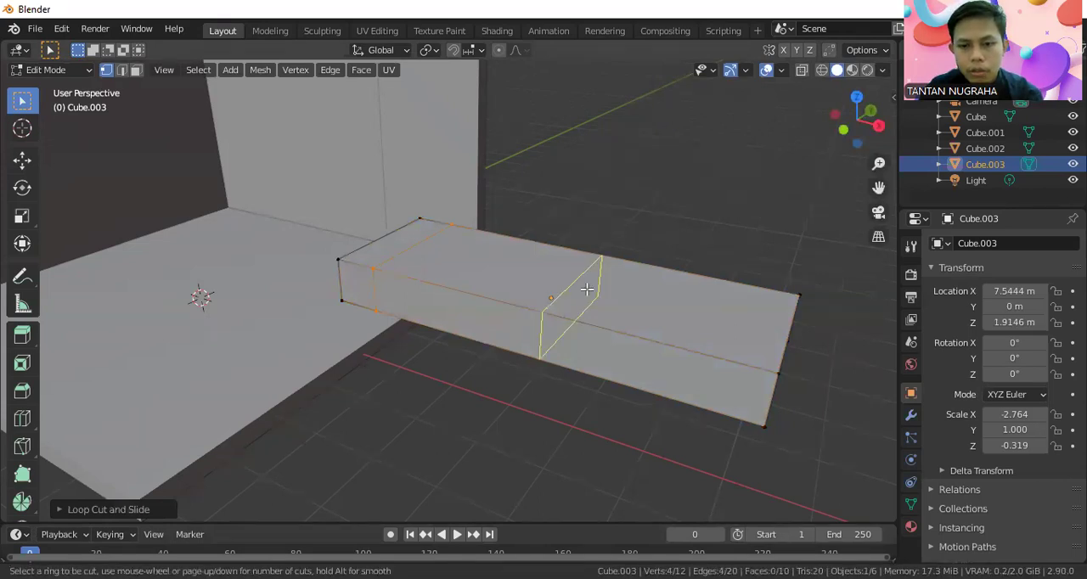
left_click(638, 314)
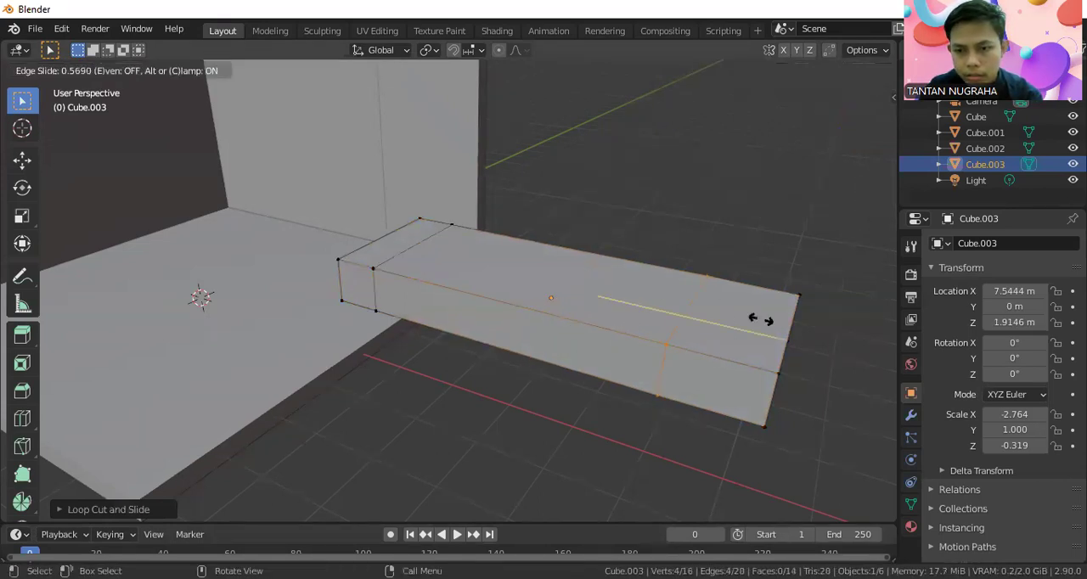
left_click(806, 331)
Add two lengthwise loop cuts to the slab, one near each long edge.
middle_click_drag(733, 318, 747, 342)
key("ctrl+r")
left_click(414, 298)
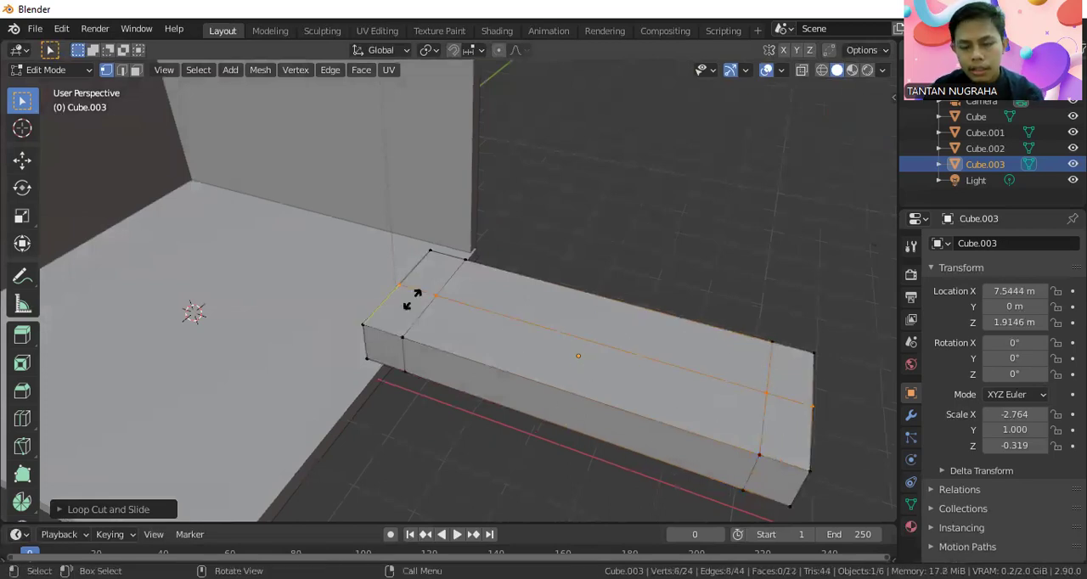
left_click(401, 325)
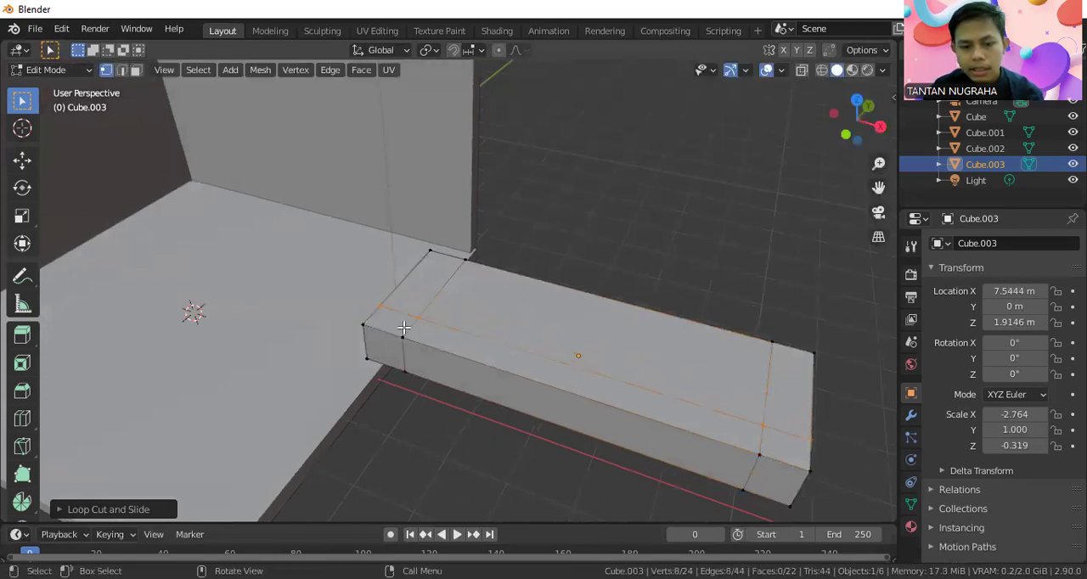
key("ctrl+r")
left_click(453, 299)
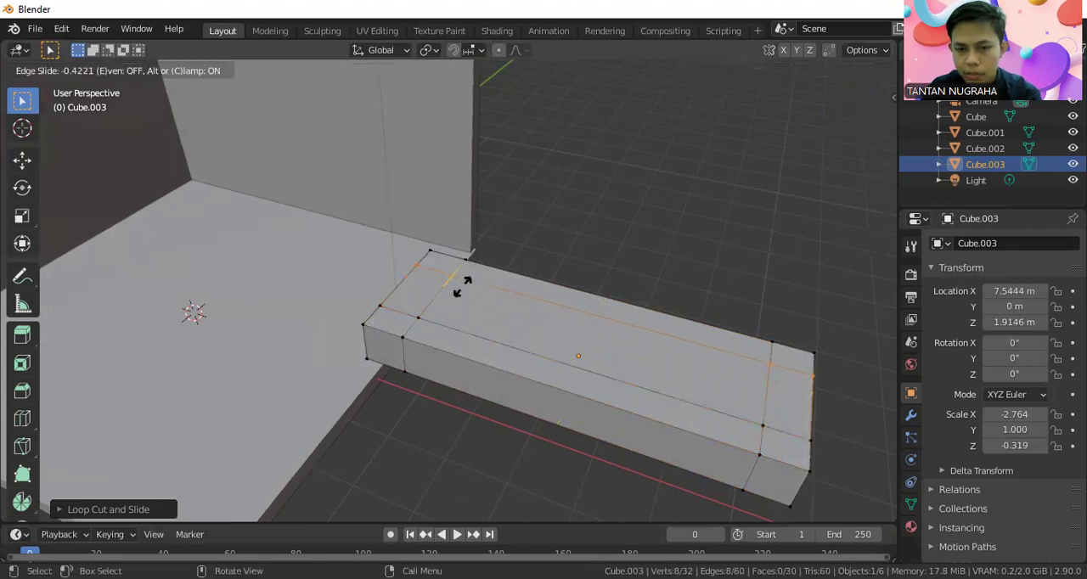
left_click(461, 289)
Extrude the four corner faces on the slab's underside downward about 1.07 m to form legs.
middle_click_drag(534, 309, 456, 290)
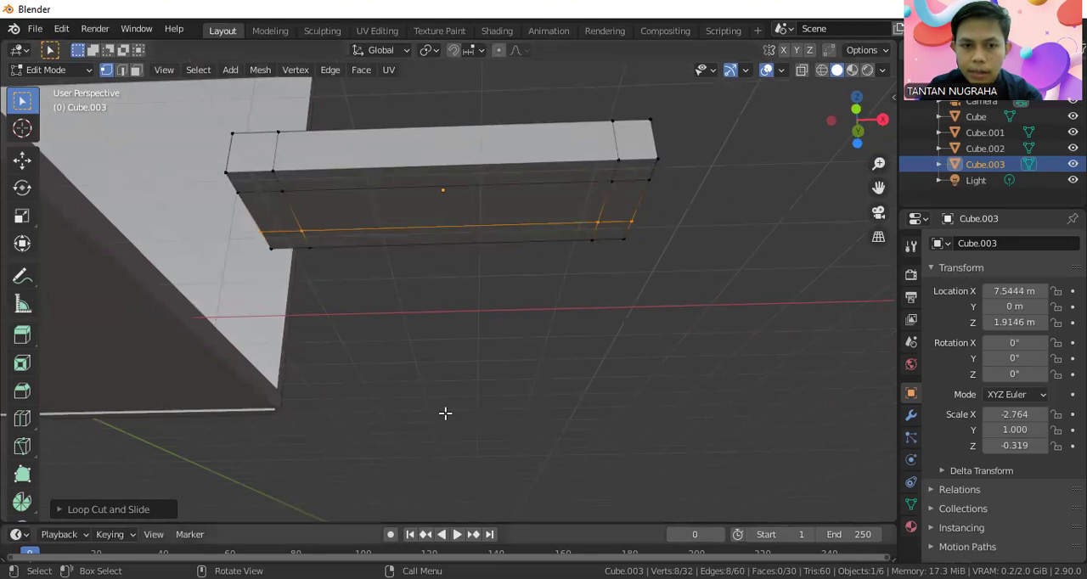
left_click_drag(132, 78, 150, 57)
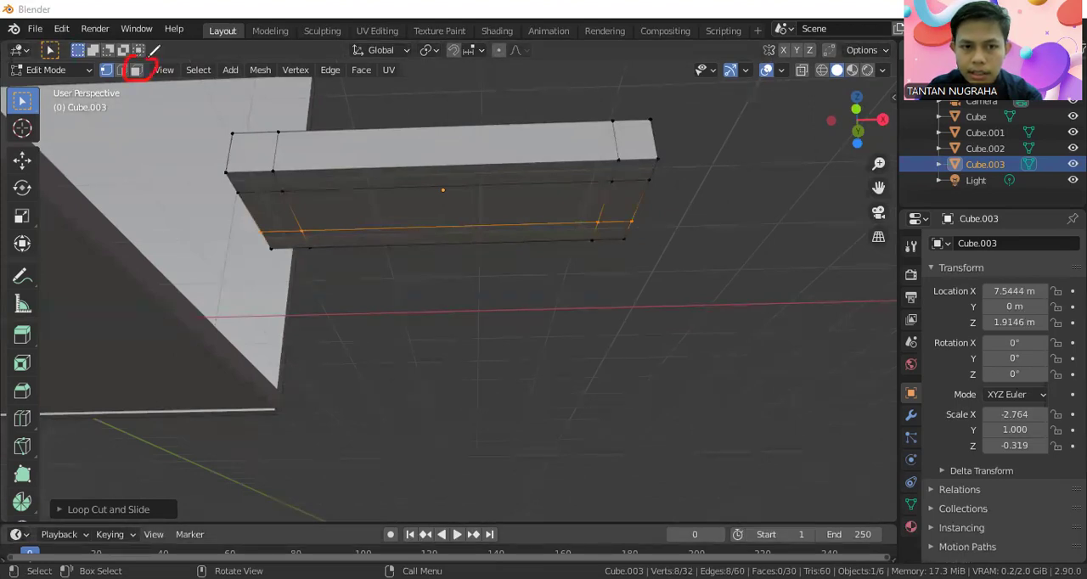
left_click(137, 70)
left_click(261, 184)
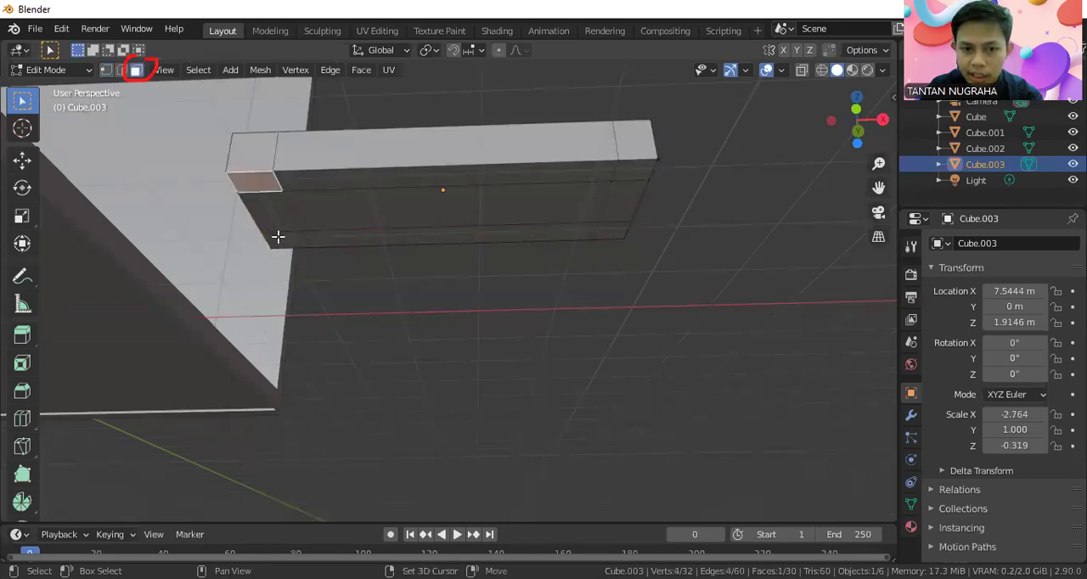
left_click(280, 239, "shift")
left_click(628, 170, "shift")
left_click(624, 231, "shift")
middle_click_drag(597, 209, 598, 254)
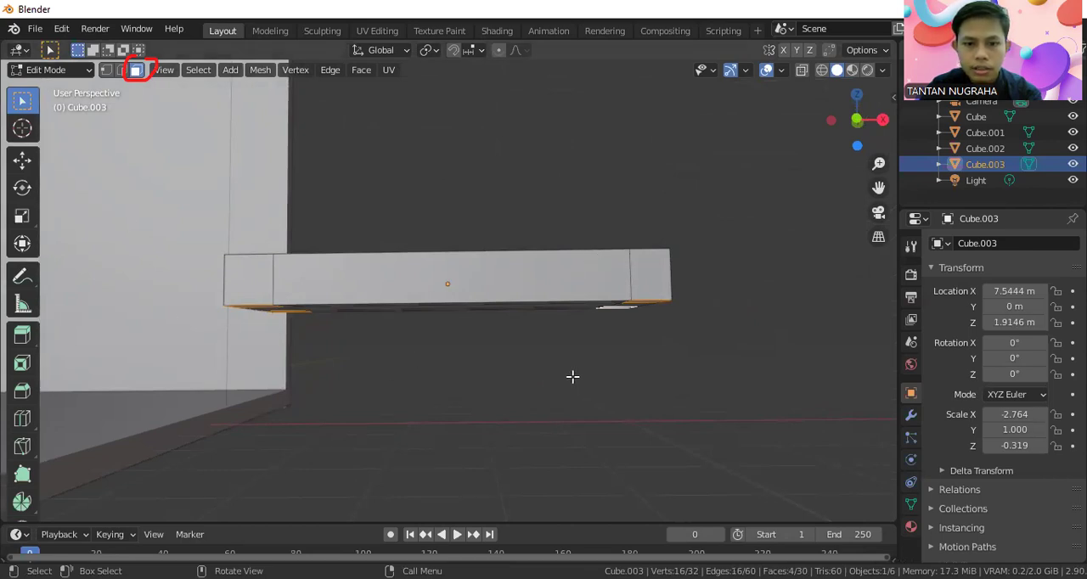
key("e")
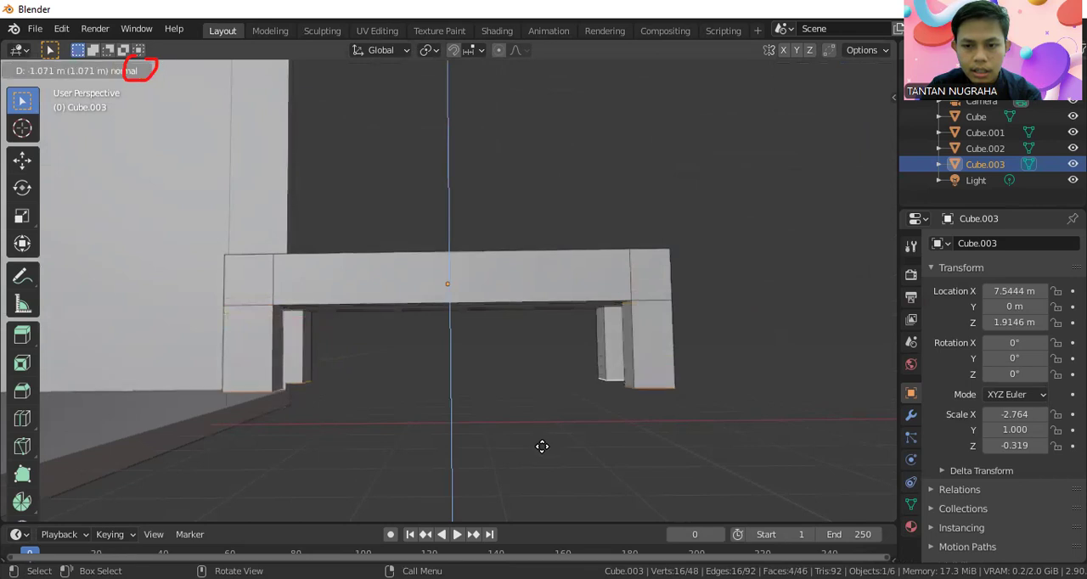
left_click(542, 447)
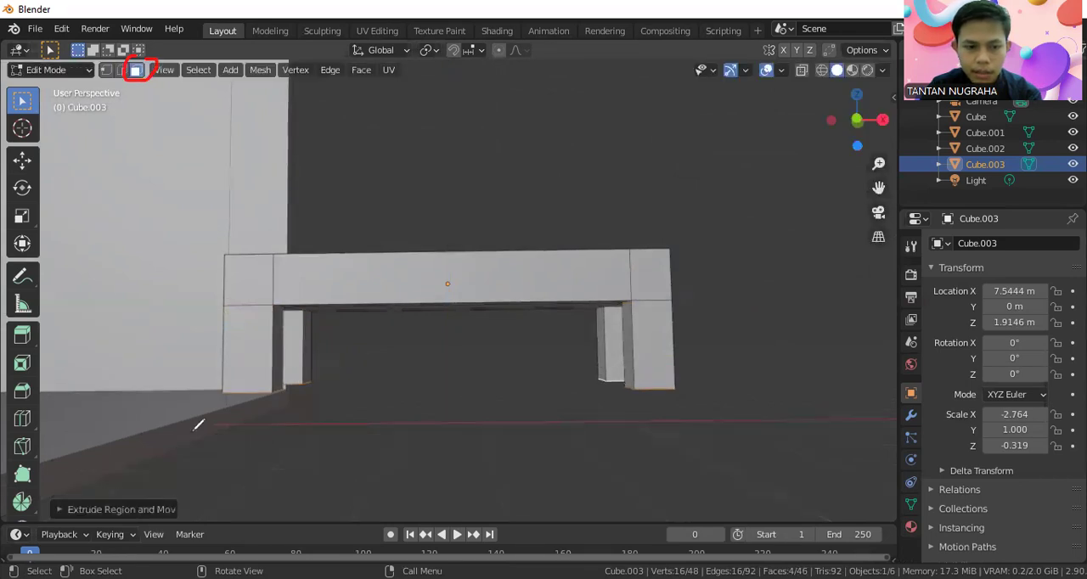
left_click_drag(40, 320, 15, 315)
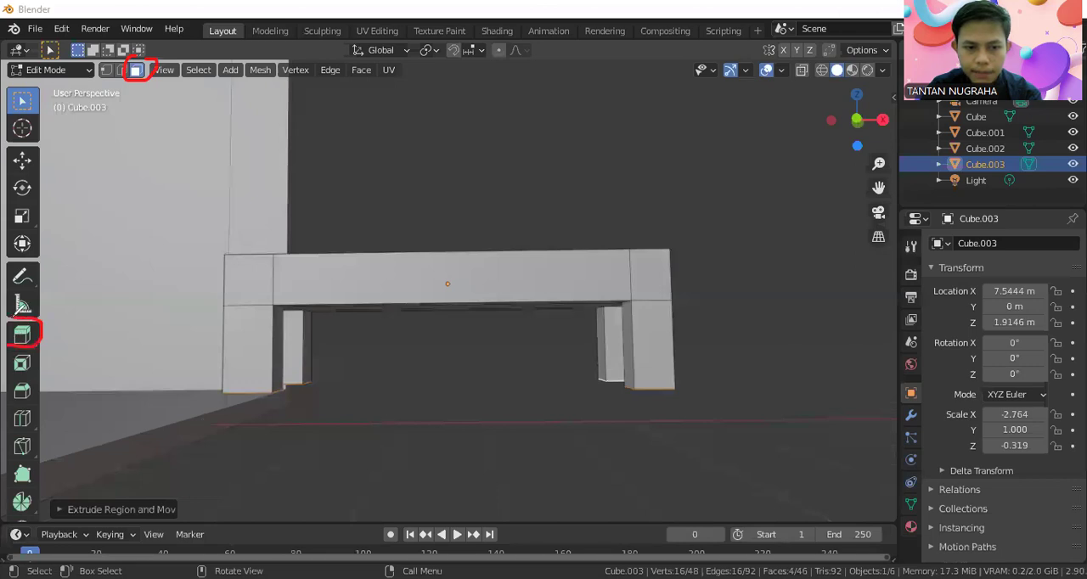
Extrude the three top faces at the slab's end nearest the room upward to form a backrest.
middle_click_drag(258, 389, 303, 420)
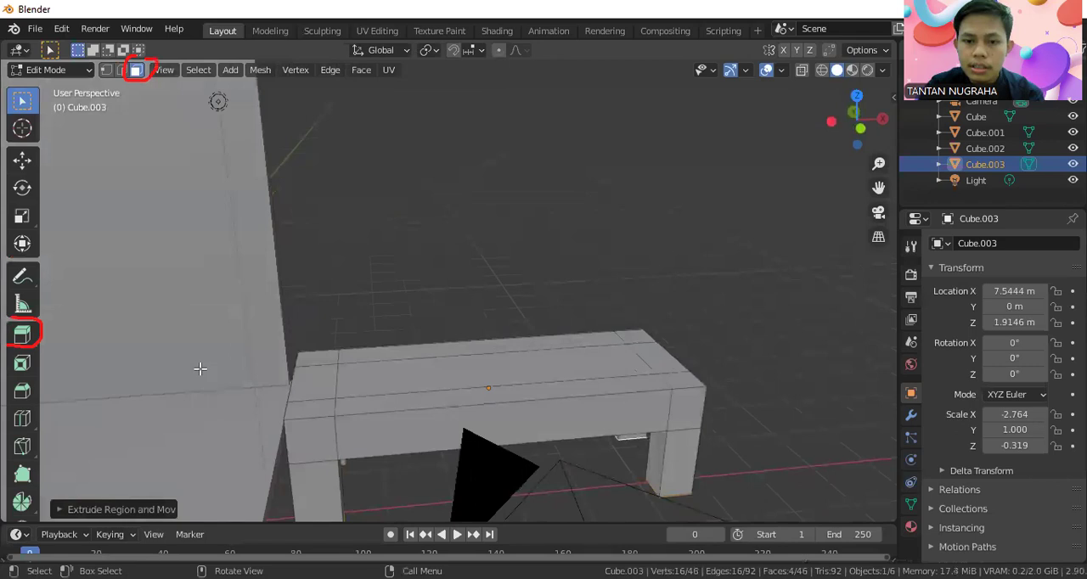
left_click(322, 404)
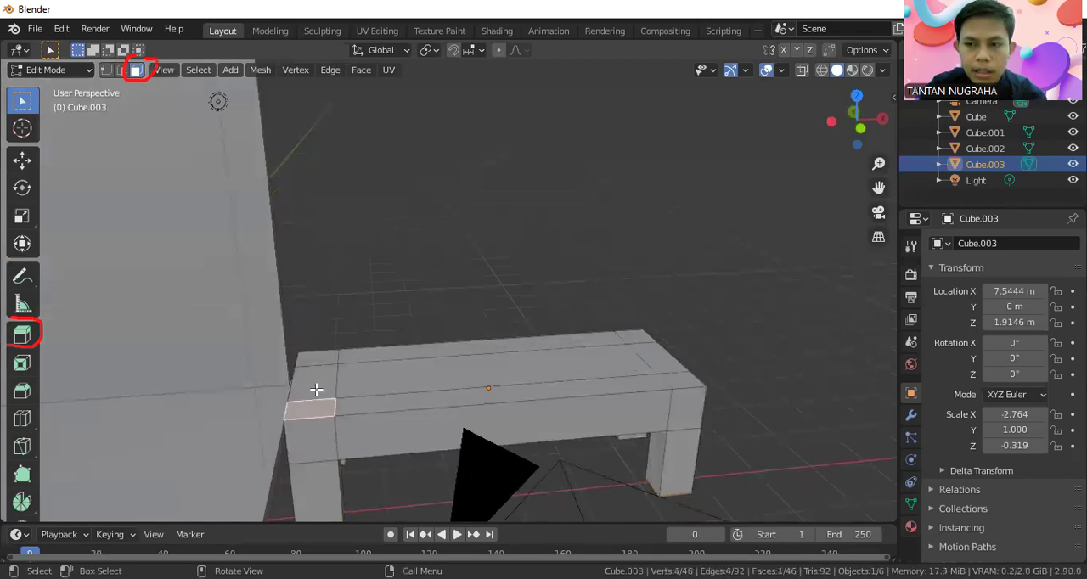
left_click(316, 389)
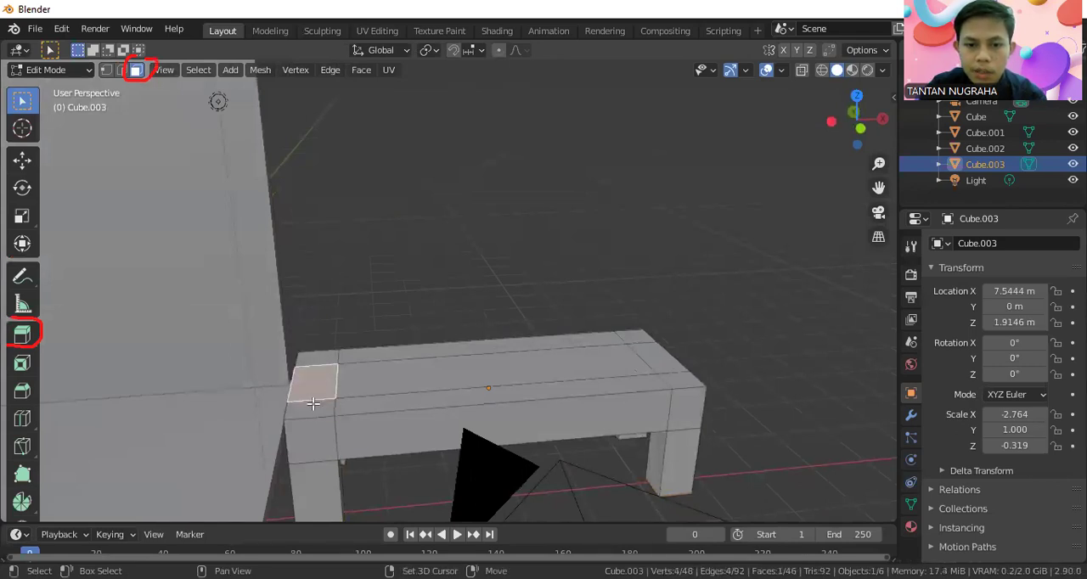
left_click(316, 404, "shift")
left_click(313, 360, "shift")
mouse_move(313, 360)
middle_mouse_down()
mouse_move(364, 357)
mouse_move(332, 364)
middle_mouse_up()
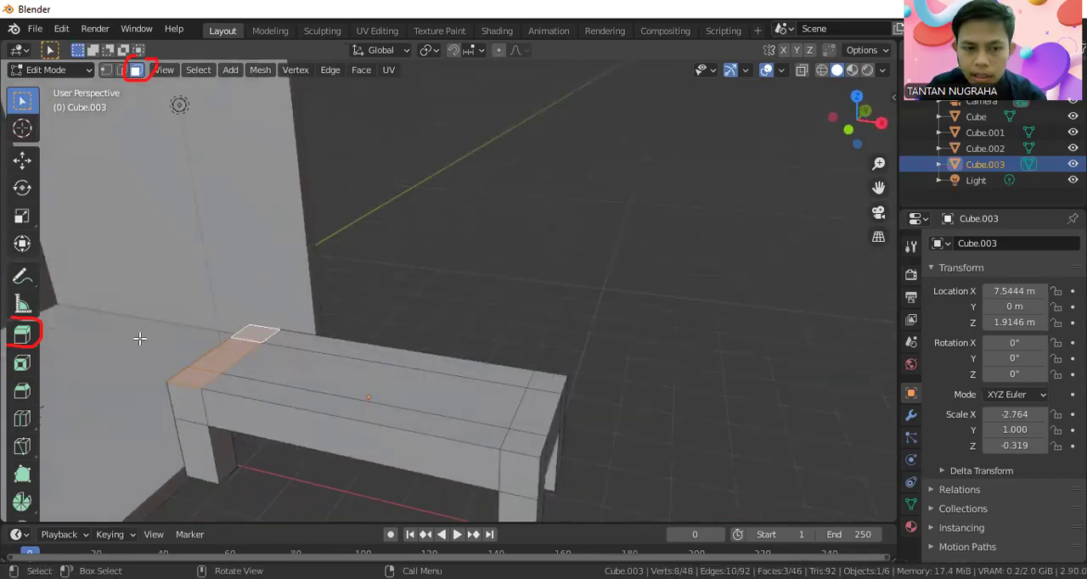
left_click(22, 337)
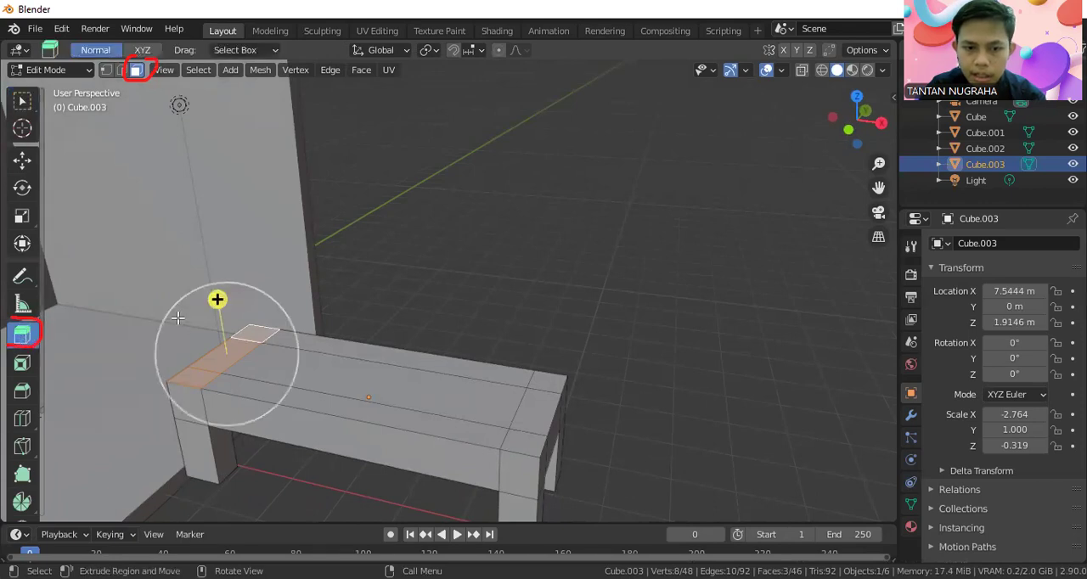
left_click_drag(217, 299, 210, 230)
middle_click_drag(301, 298, 341, 286)
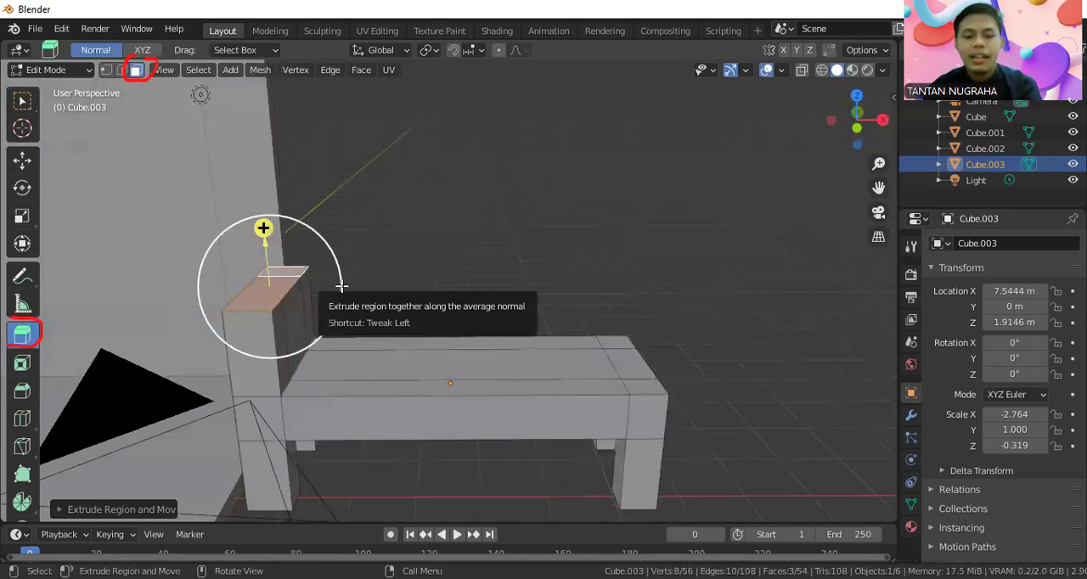
Move the backrest's top faces about -0.52 m along global X so it leans outward.
left_click_drag(341, 286, 341, 285)
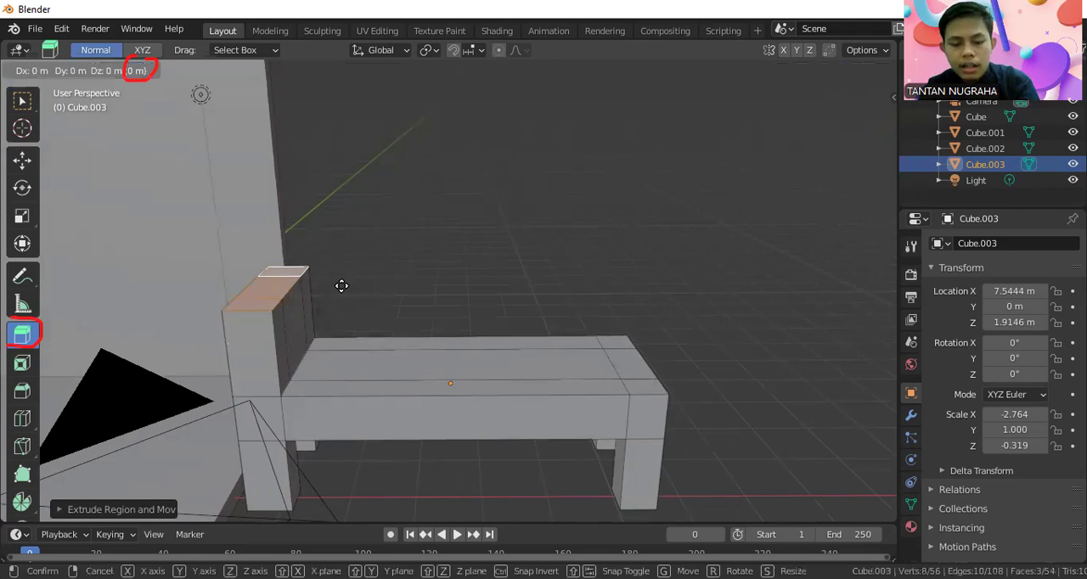
key("x")
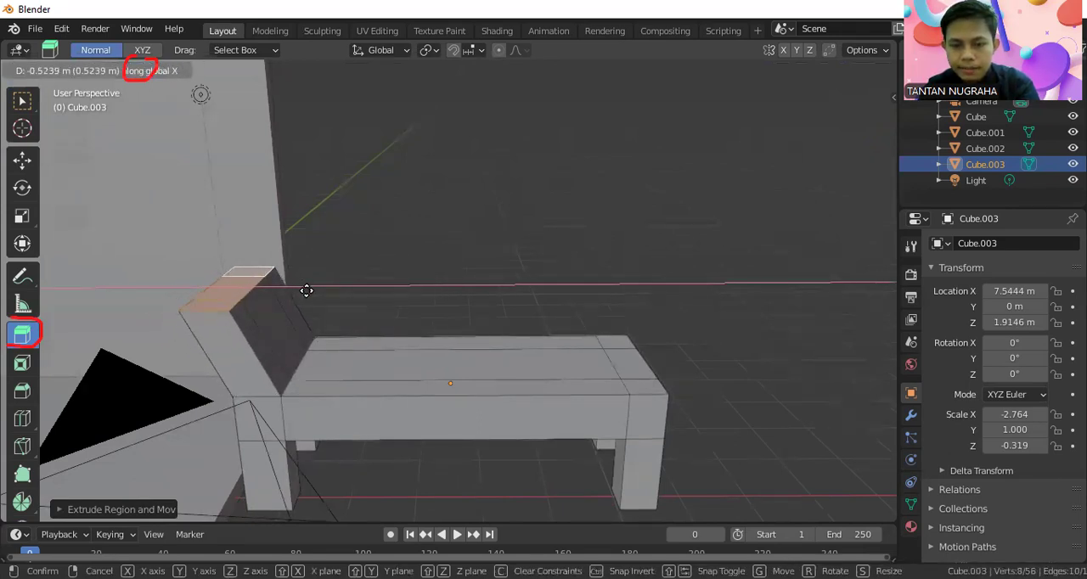
left_click(306, 292)
middle_click_drag(390, 303, 466, 374)
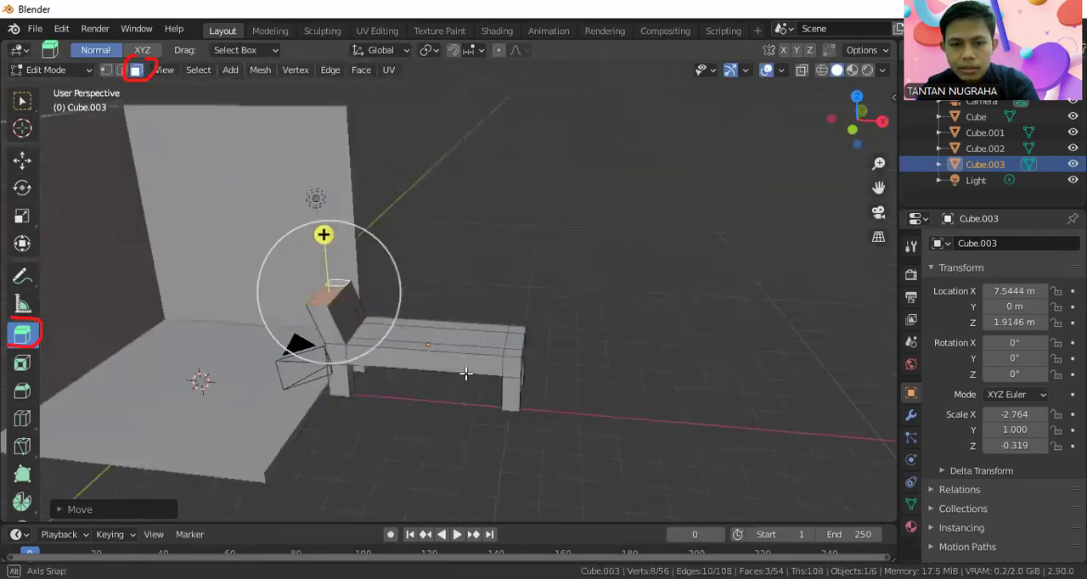
In Object Mode, move the lounger into the room to about X 0.22 m and Y 1.34 m.
left_click(26, 69)
left_click(34, 87)
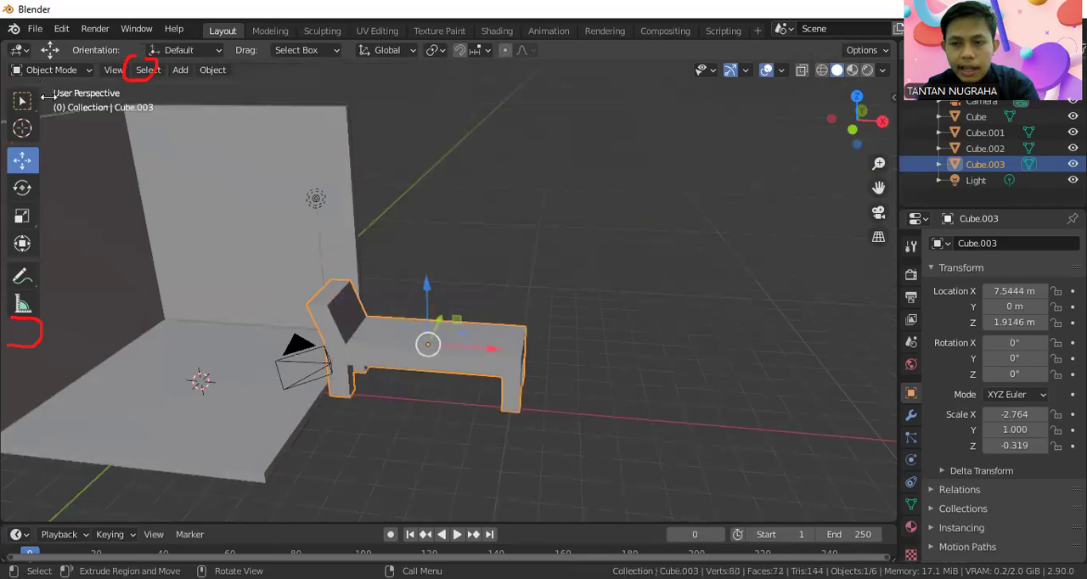
key("g")
key("x")
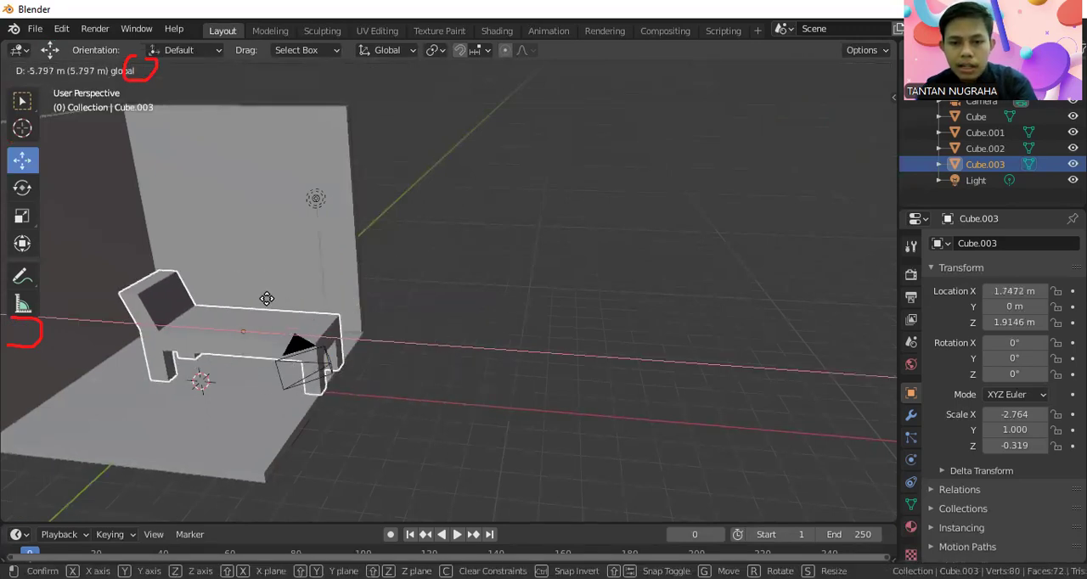
left_click_drag(250, 299, 241, 298)
middle_click_drag(277, 309, 326, 337)
left_click_drag(261, 359, 259, 346)
left_click_drag(307, 391, 272, 388)
scroll(488, 370, "down", 5)
middle_click_drag(488, 370, 366, 264)
left_click_drag(376, 263, 355, 301)
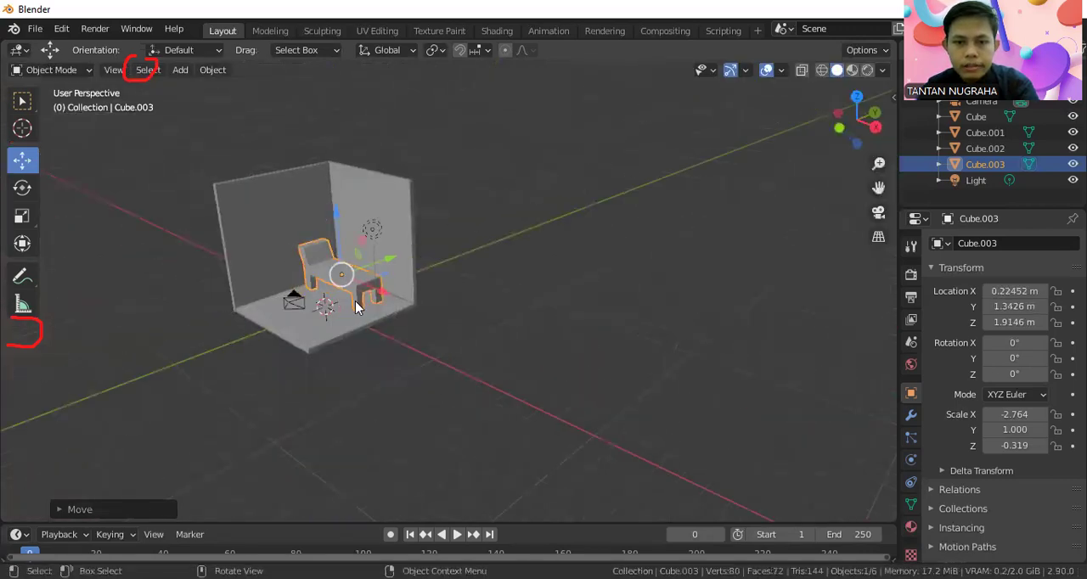
scroll(306, 282, "up", 2)
middle_click_drag(307, 279, 406, 259)
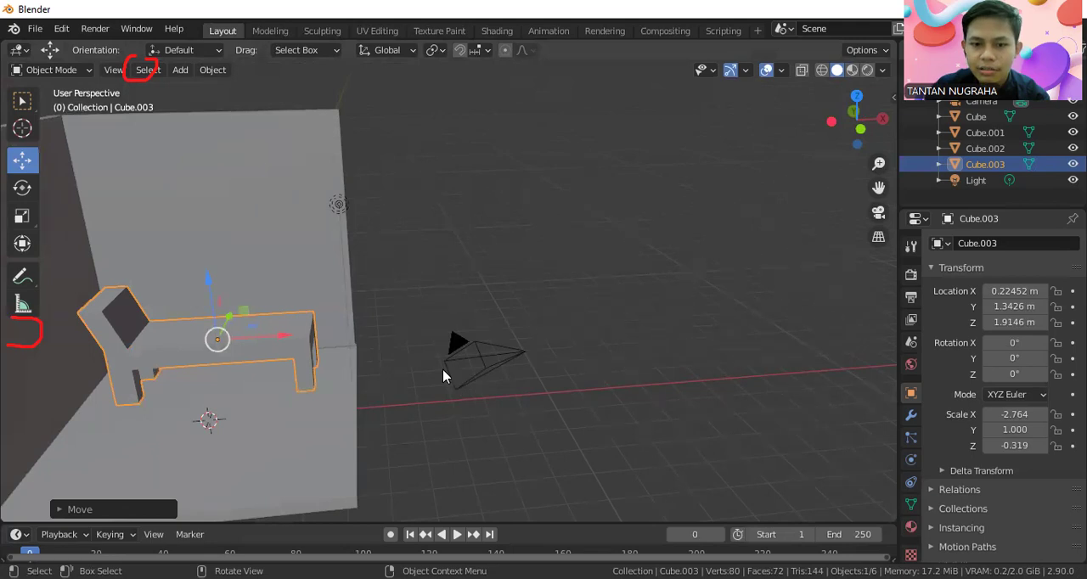
middle_click_drag(408, 332, 319, 501)
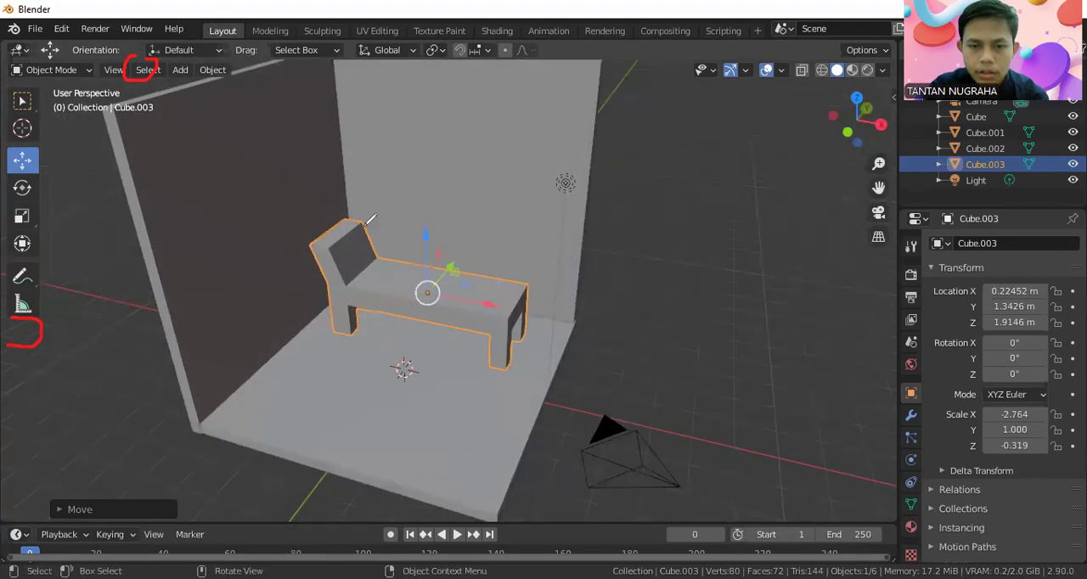
left_click_drag(347, 263, 370, 248)
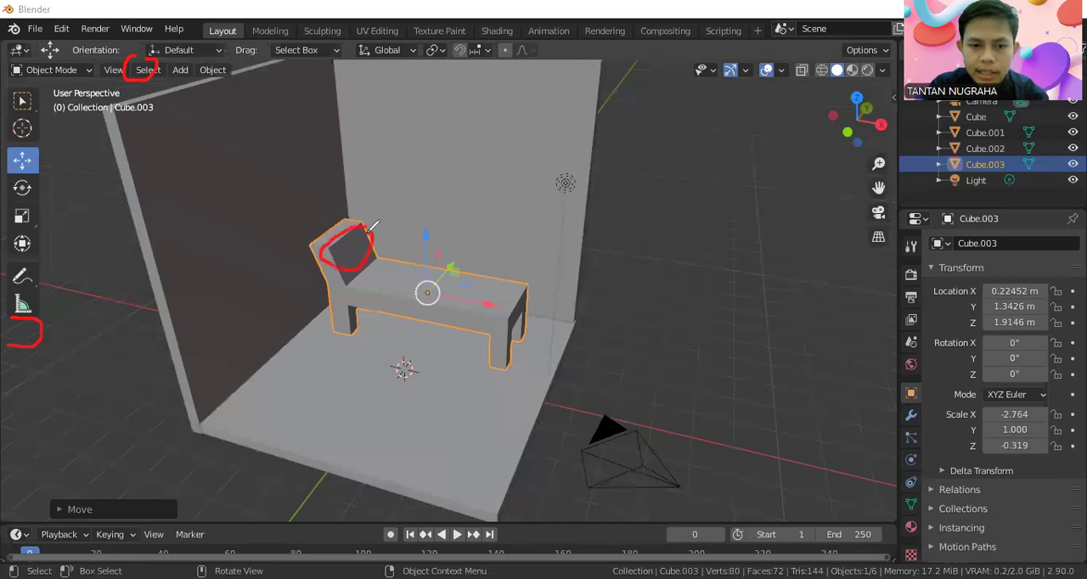
left_click(199, 364)
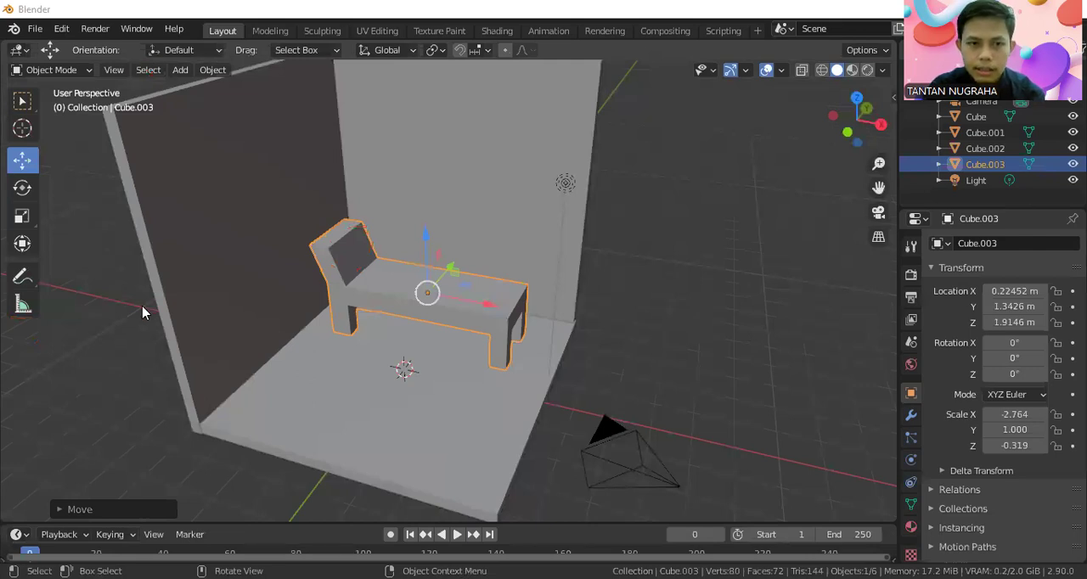
Add a cube mesh and raise it along Z to about 3.72 m, above the lounger.
left_click(119, 322)
key("shift+a")
mouse_move(38, 255)
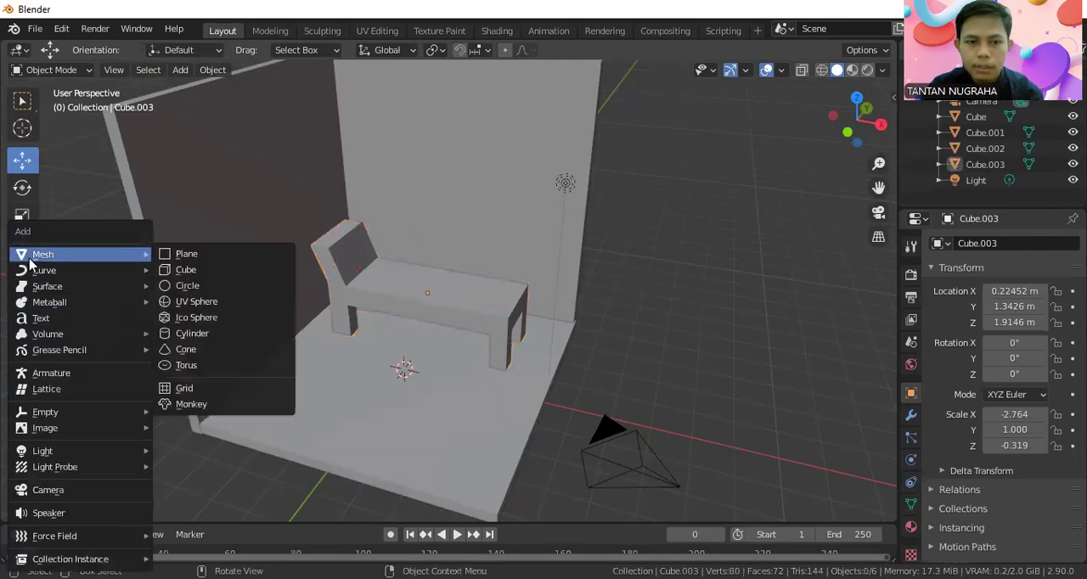
left_click(208, 269)
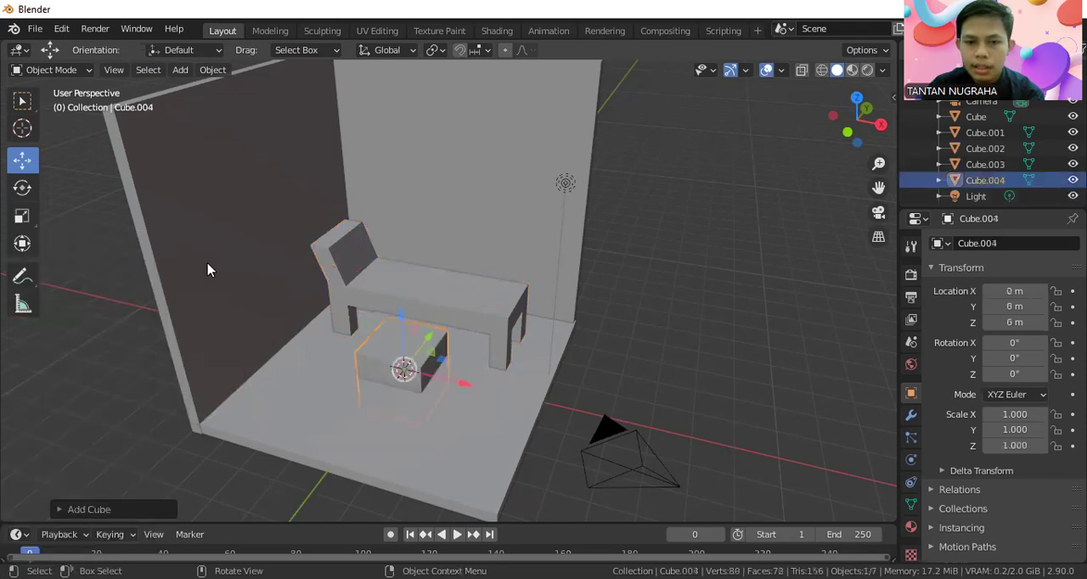
left_click_drag(401, 322, 403, 208)
Scale the new cube into a flat block of about 0.933 in X and Y and 0.314 in Z.
key("s")
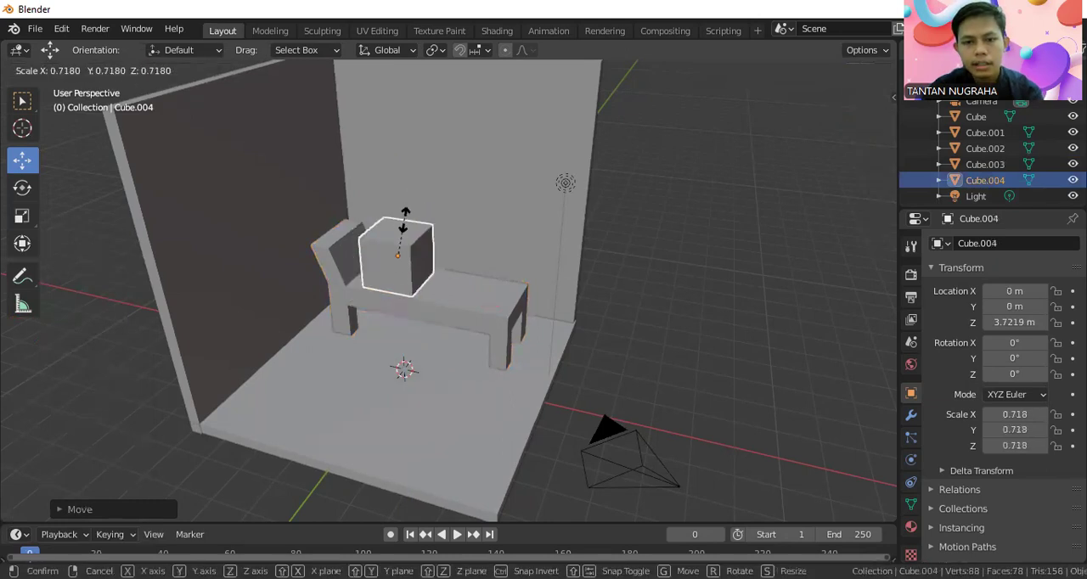
left_click(401, 225)
key("s")
key("z")
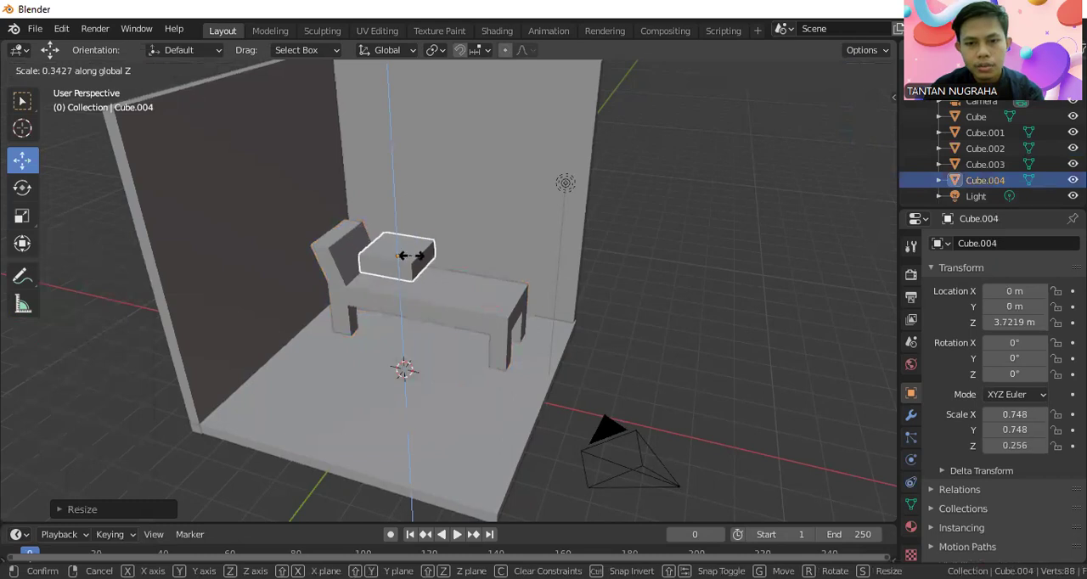
left_click(410, 254)
scroll(410, 257, "up", 4)
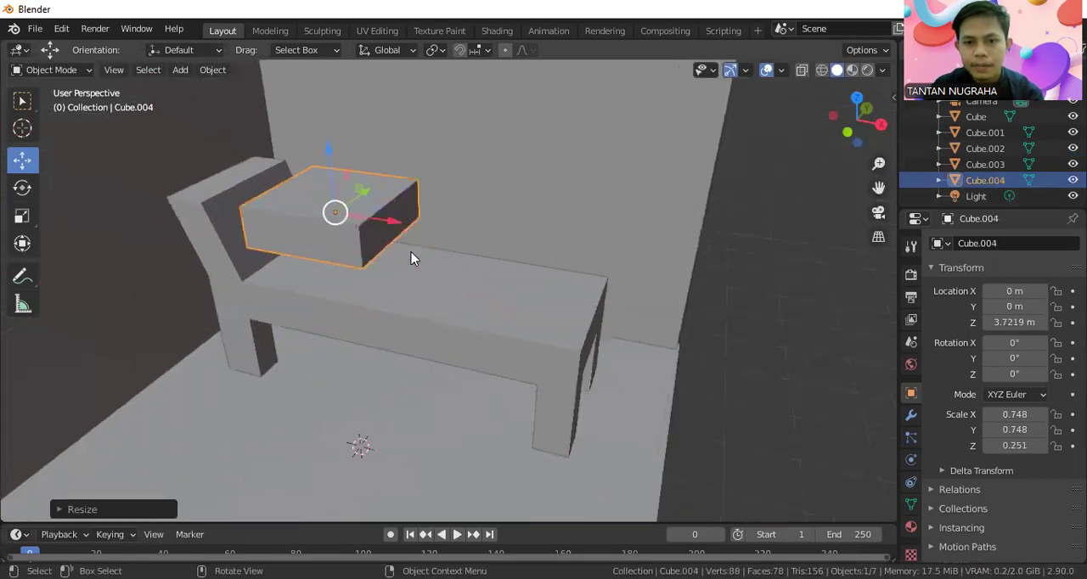
key("s")
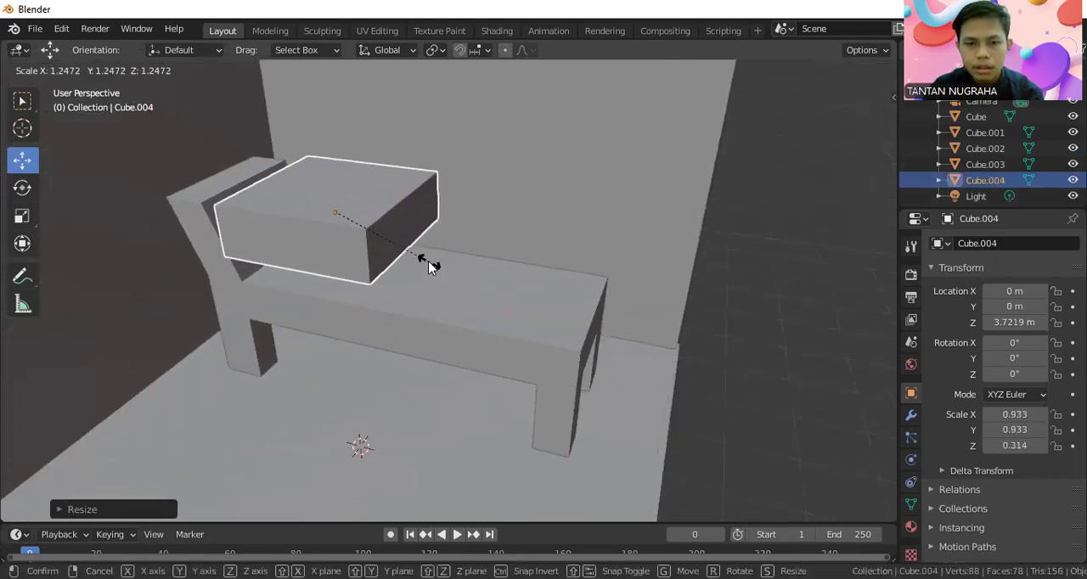
left_click(429, 269)
middle_click_drag(429, 268, 443, 287)
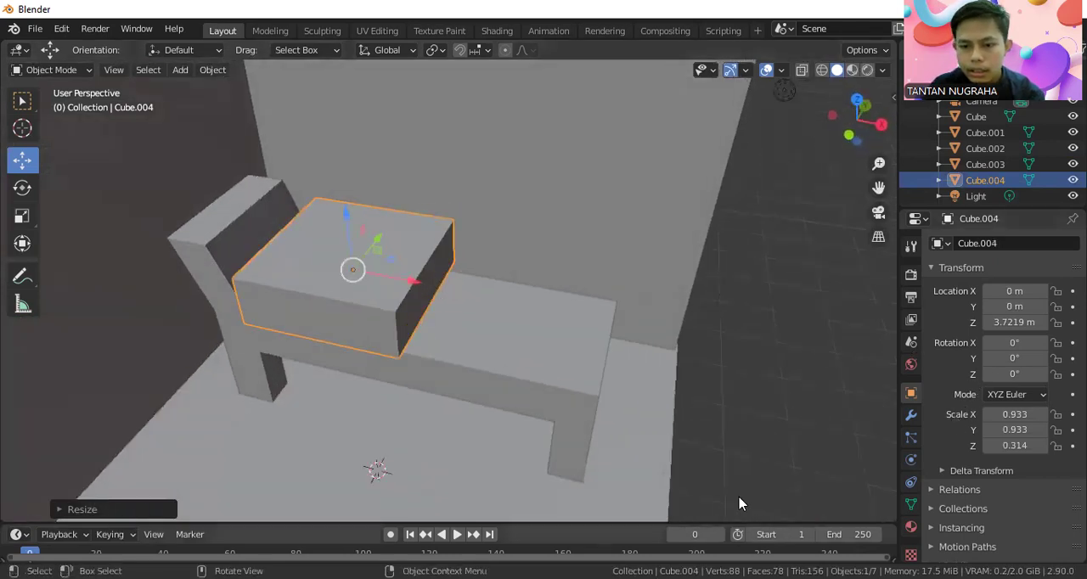
Add a Subdivision Surface modifier to the flat block.
left_click_drag(904, 426, 892, 405)
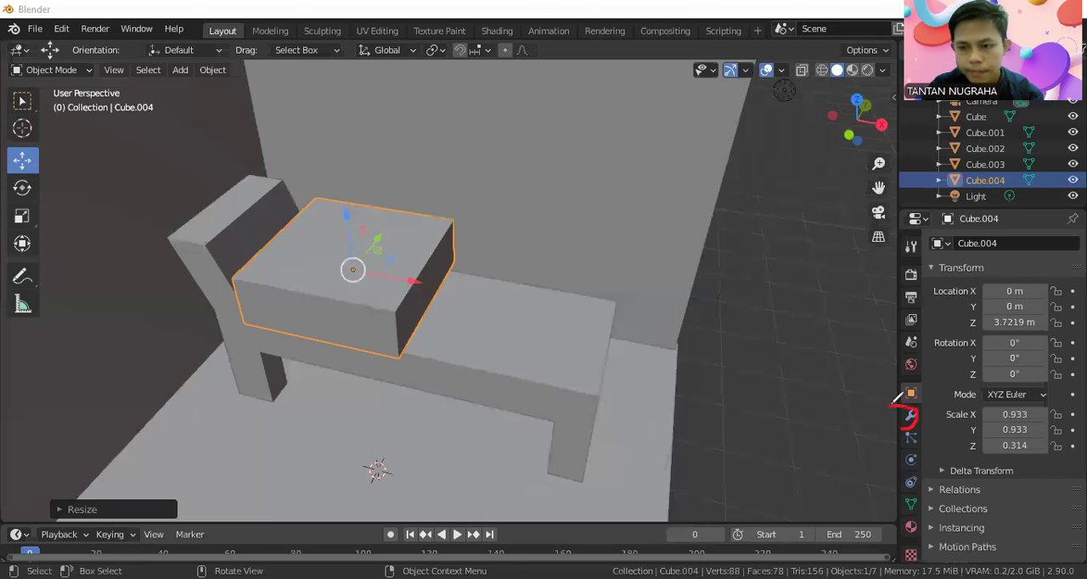
left_click(910, 416)
left_click(1023, 244)
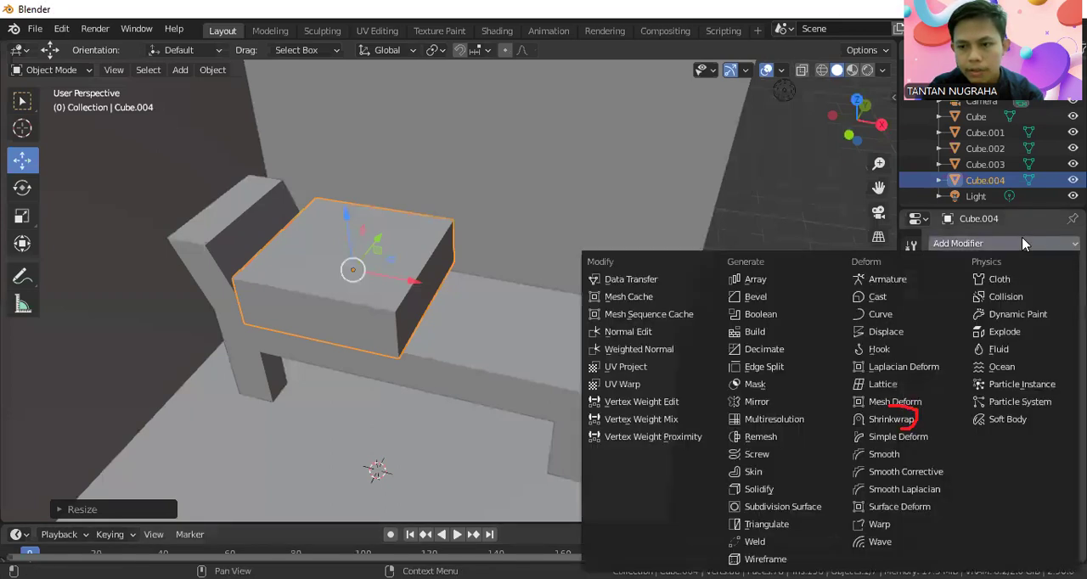
left_click(783, 507)
middle_click_drag(377, 252, 396, 309)
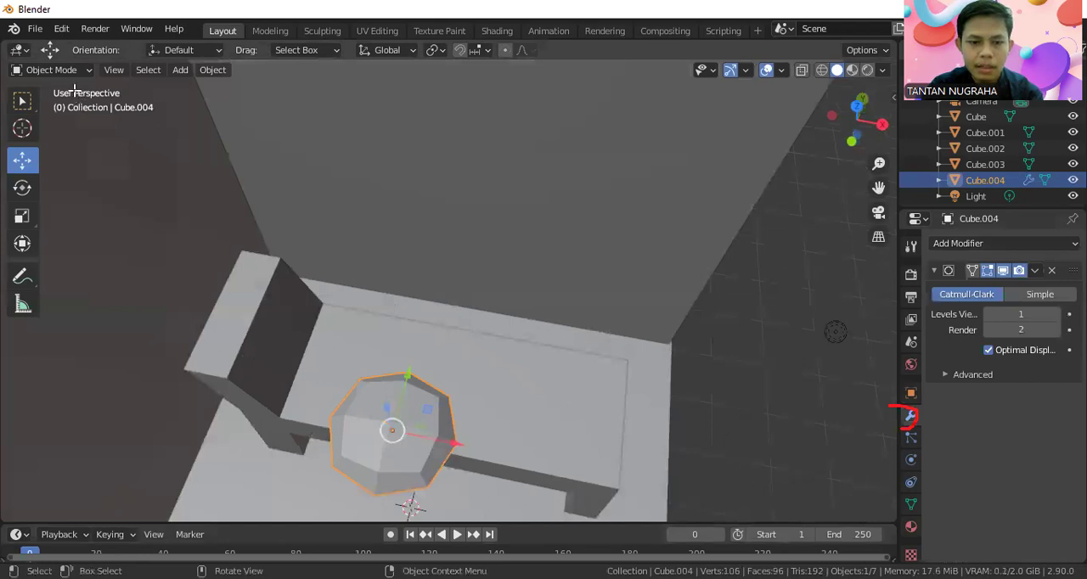
In Edit Mode, select the block's top face and activate the Loop Cut tool.
key("Tab")
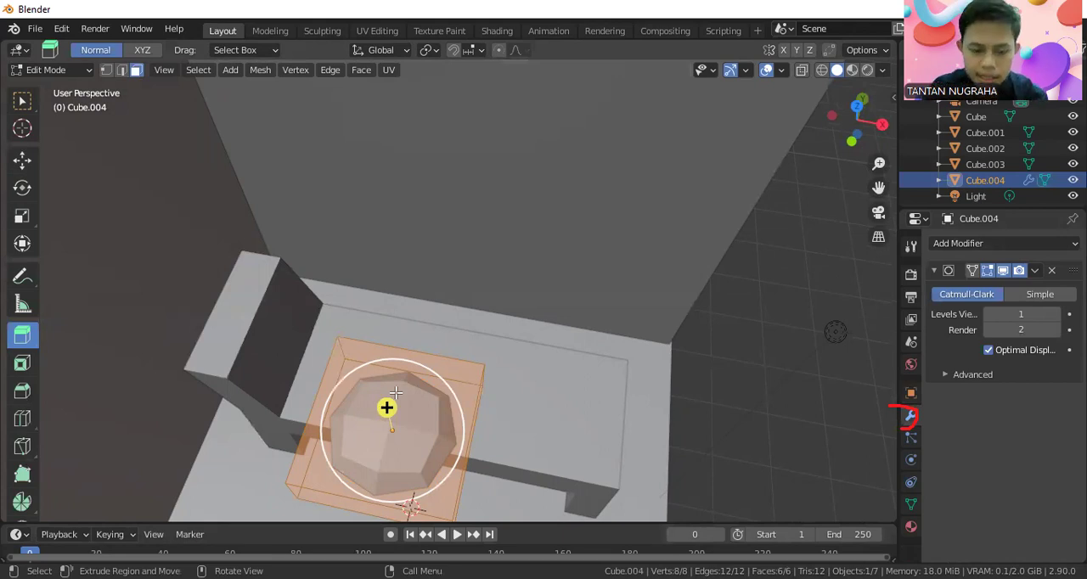
key("ctrl+r")
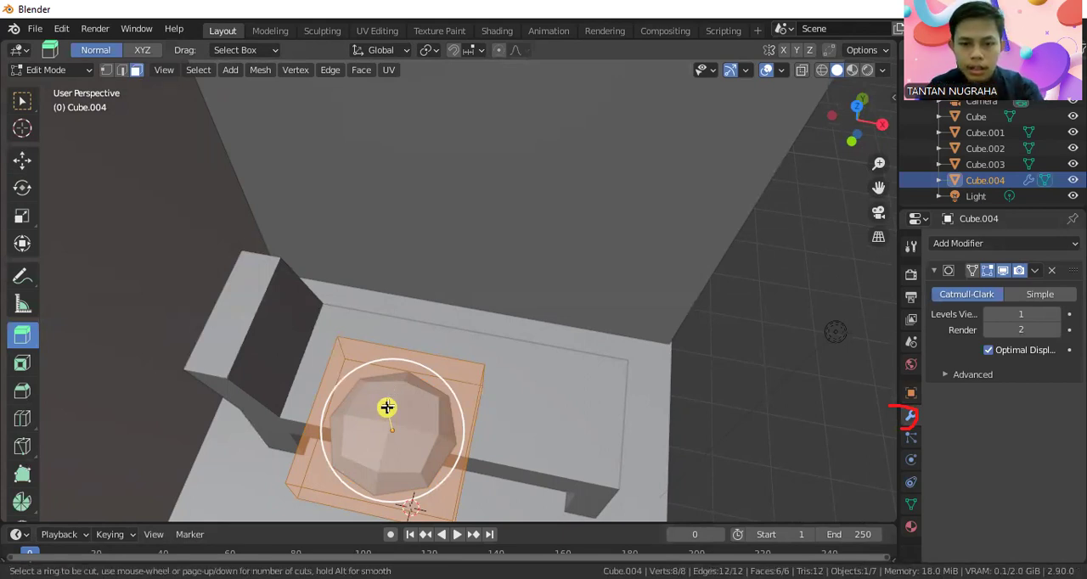
key("Escape")
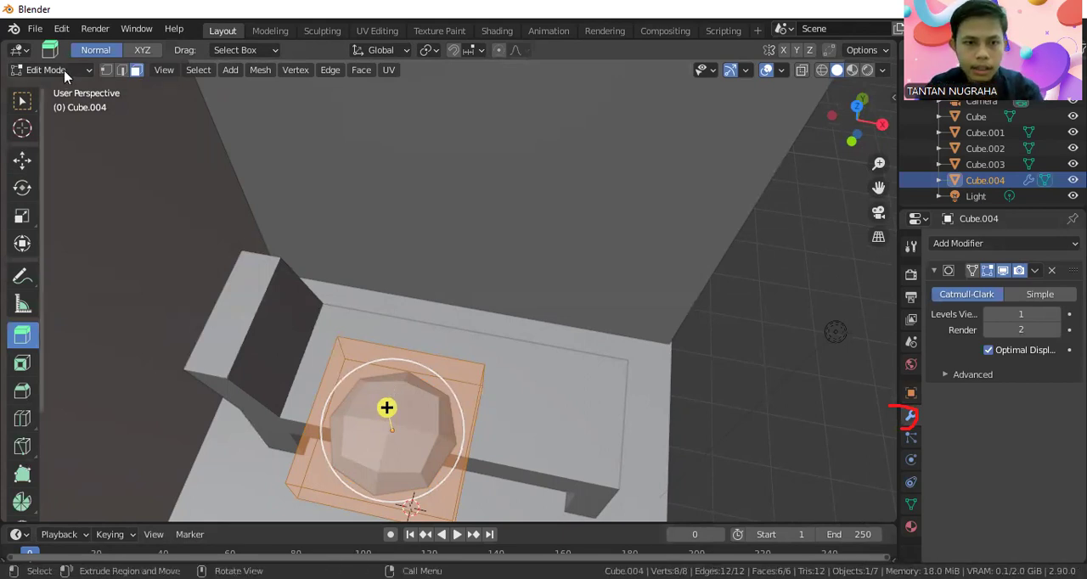
left_click(22, 100)
left_click(363, 397)
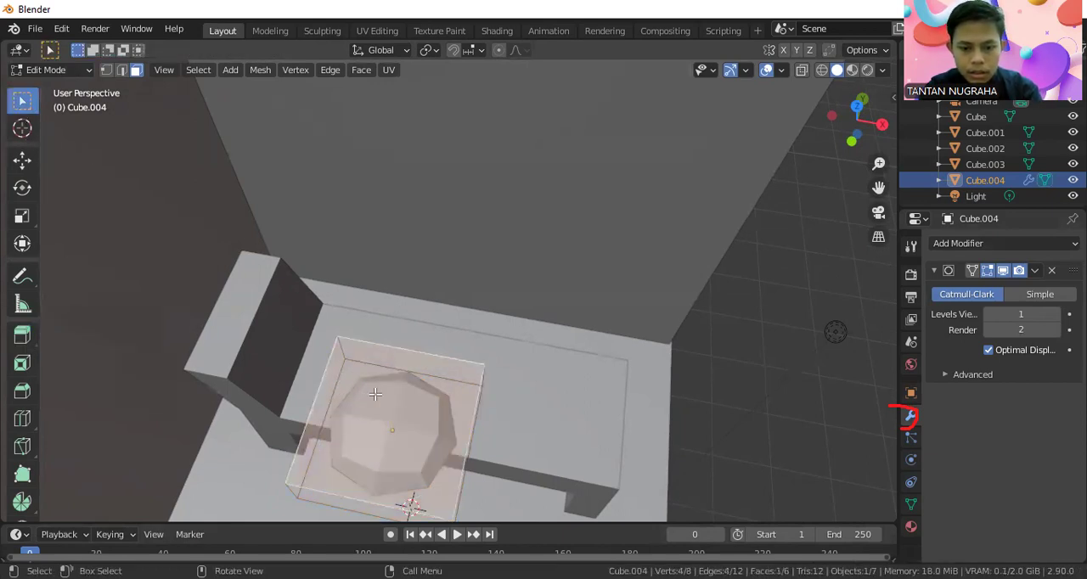
key("ctrl+r")
left_click(23, 419)
left_click(23, 419)
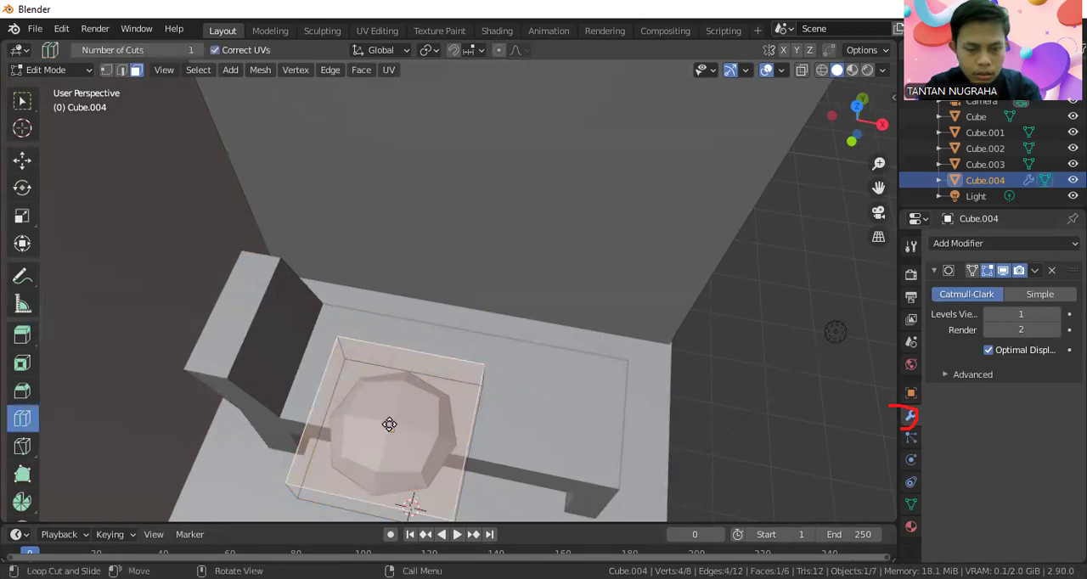
Try to move the block's top face freely upward, and undo that move.
key("g")
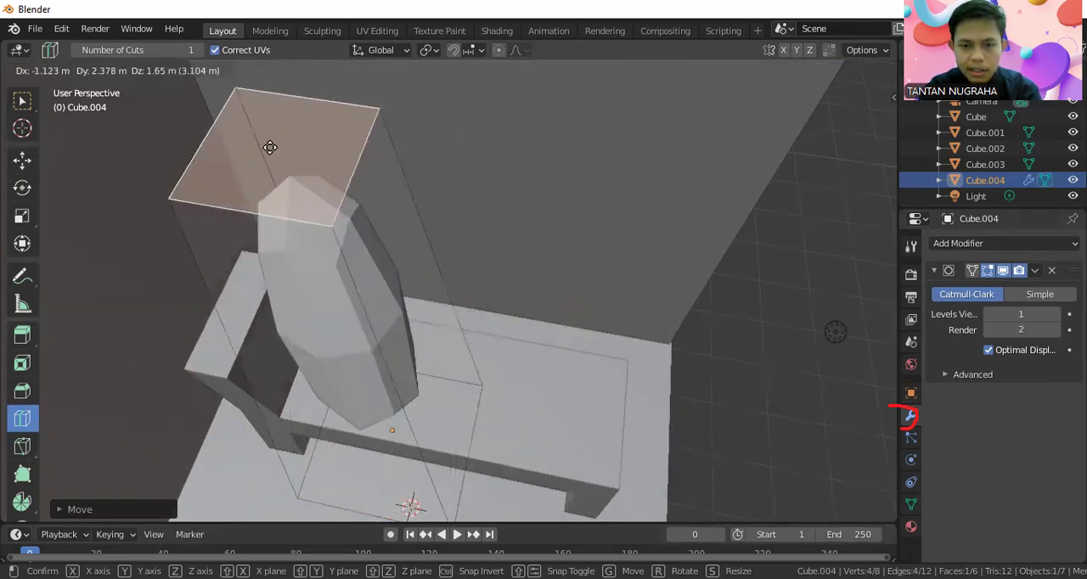
left_click(350, 333)
key("ctrl+z")
Set the Subdivision Surface modifier's viewport levels to 3.
left_click(1023, 314)
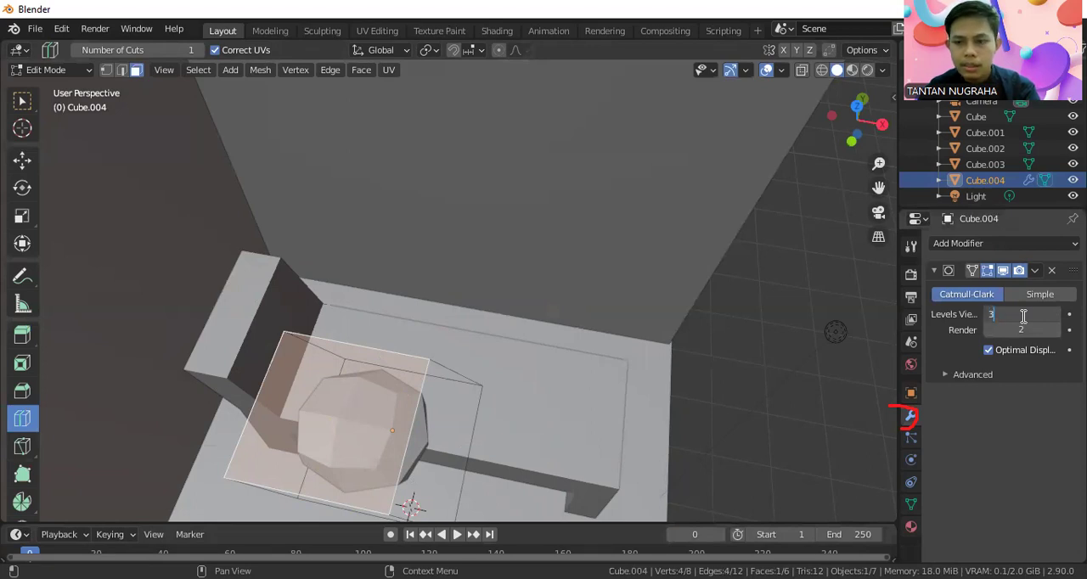
key("Return")
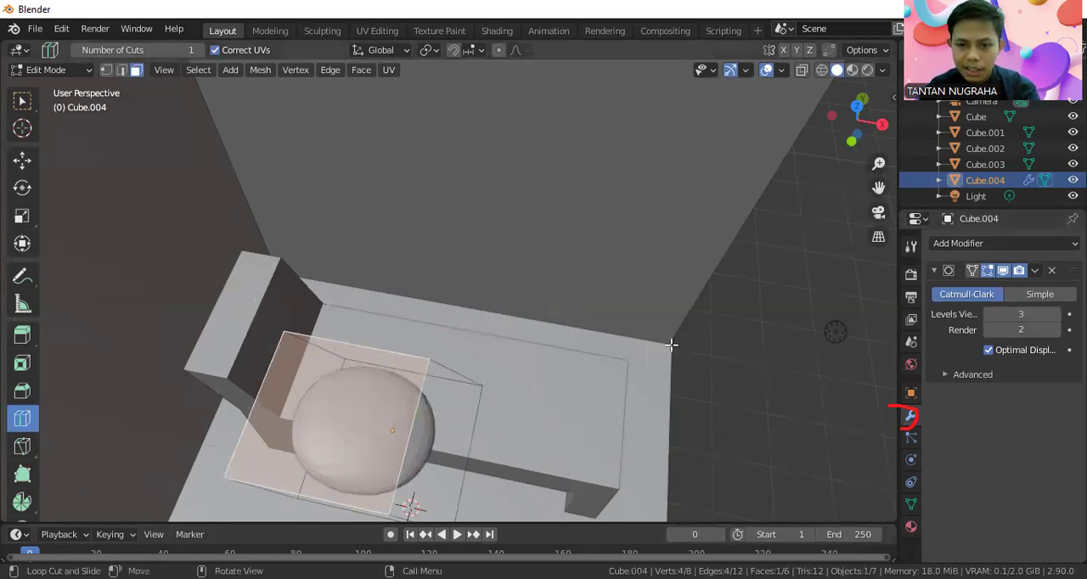
middle_click_drag(396, 442, 487, 311)
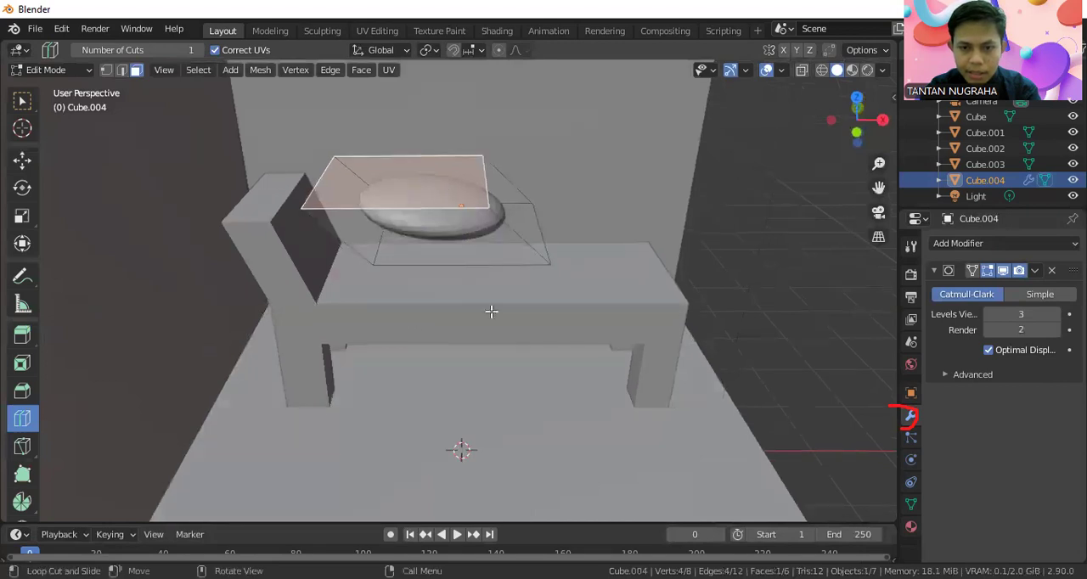
Return to Object Mode and move the rounded cushion over the lounger's slanted backrest.
left_click(49, 70)
left_click(56, 88)
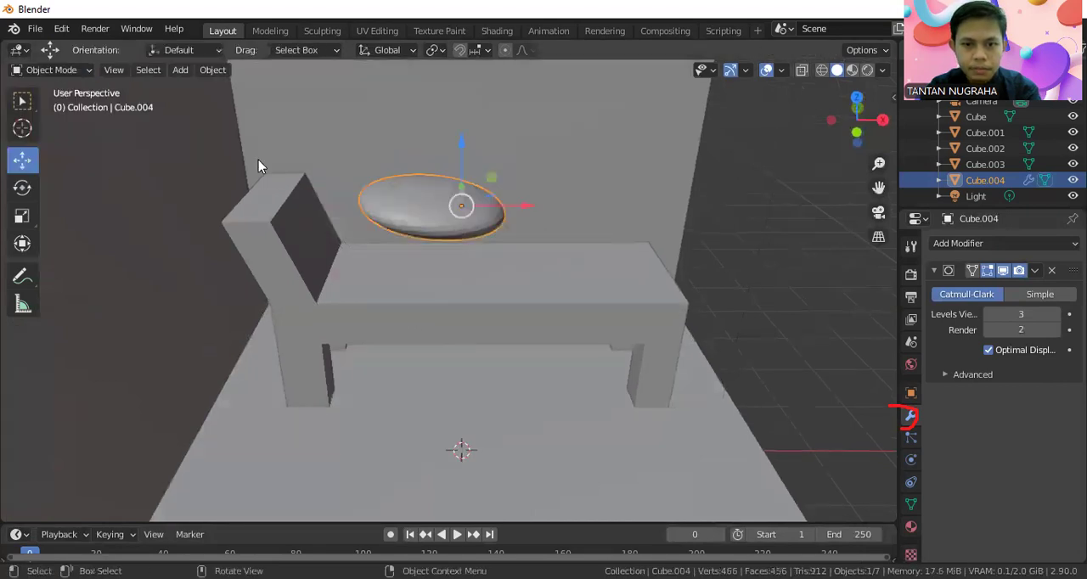
key("g")
left_click(351, 192)
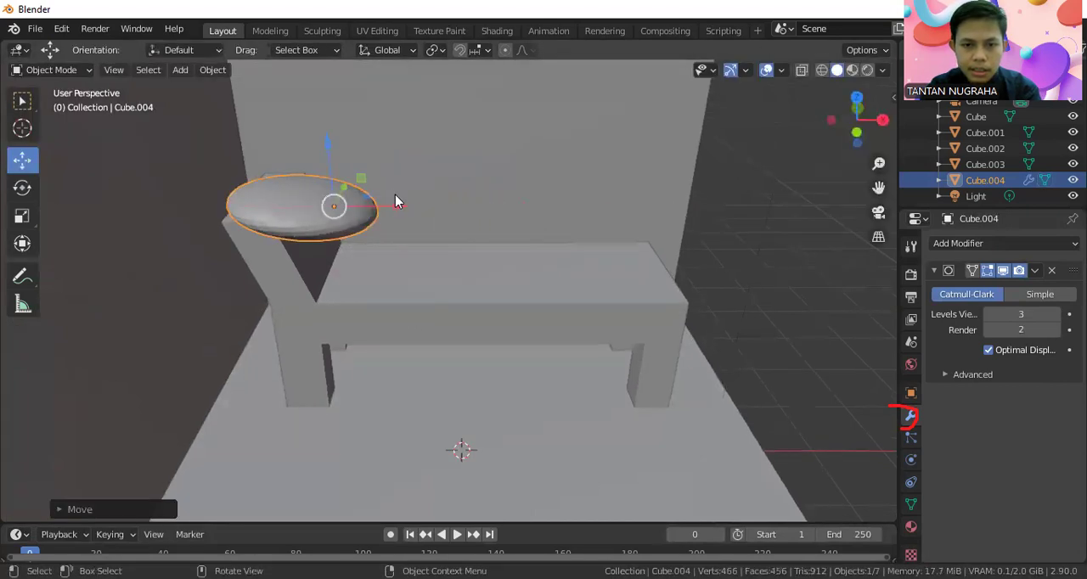
key("g")
left_click(389, 233)
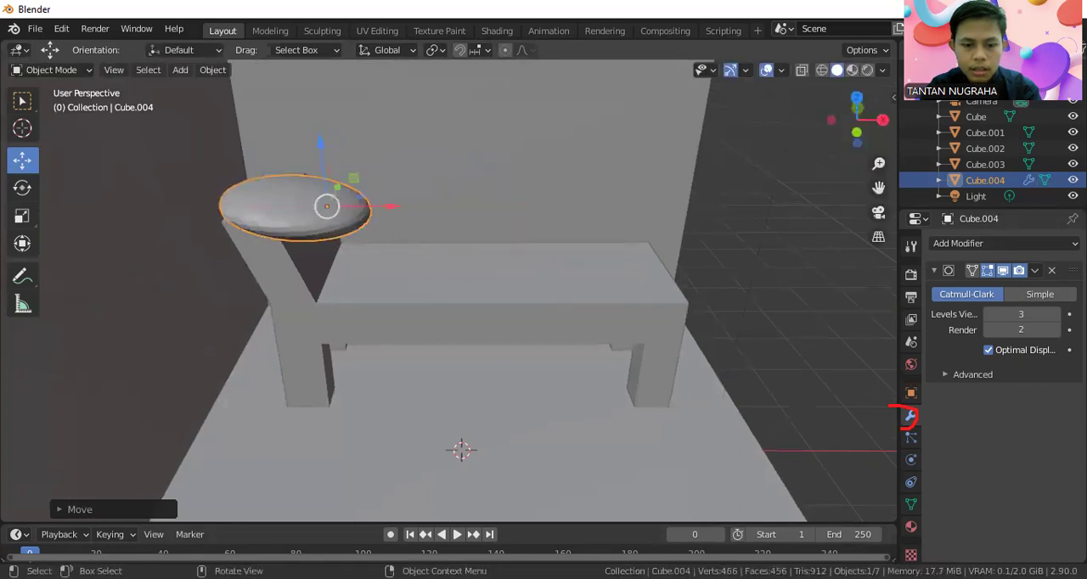
Rotate the cushion to match the backrest's slant and reposition it beside the backrest.
key("r")
left_click(360, 264)
middle_click_drag(359, 264, 257, 165)
key("g")
left_click(314, 152)
Adjust the cushion's height and its position along the X axis so it rests against the backrest.
key("g")
key("z")
left_click_drag(286, 181, 286, 182)
left_click_drag(345, 225, 350, 226)
middle_click_drag(349, 227, 409, 221)
key("g")
left_click(329, 278)
key("g")
key("x")
left_click(404, 186)
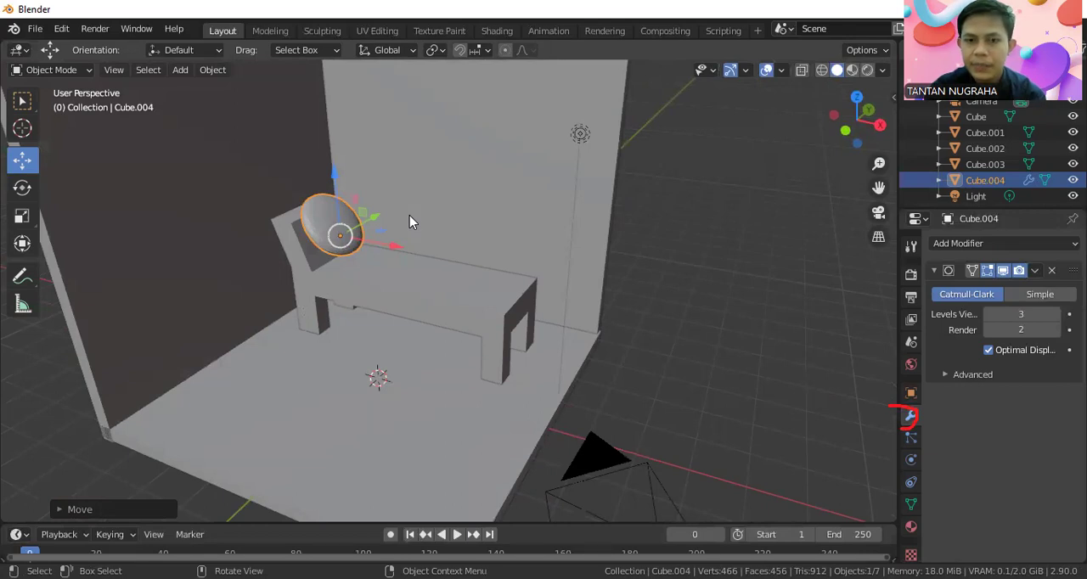
Select the lounger and enable Collision physics for it.
left_click(697, 212)
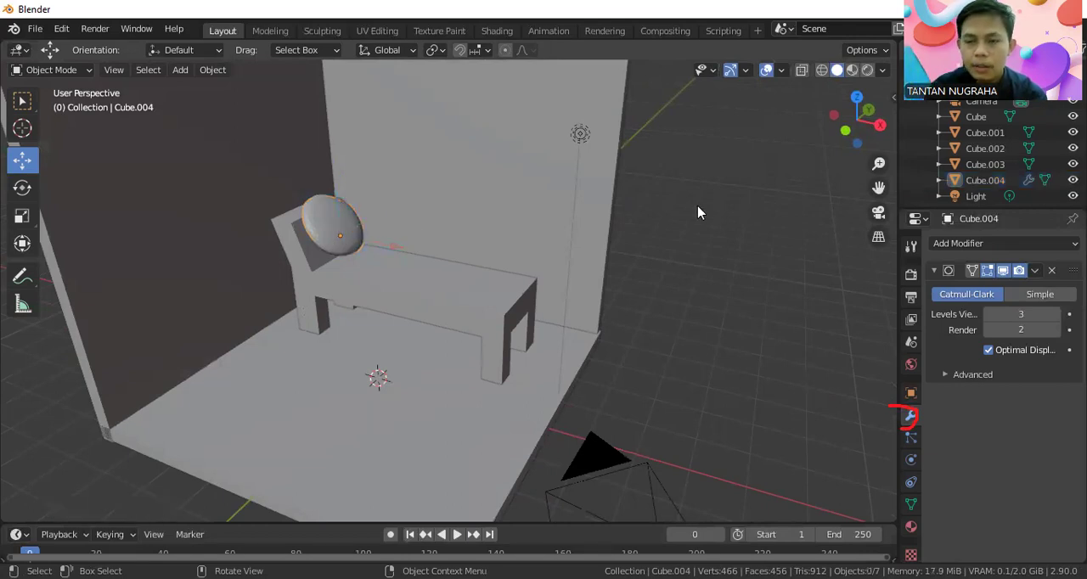
left_click(334, 291)
middle_click_drag(334, 292, 379, 313)
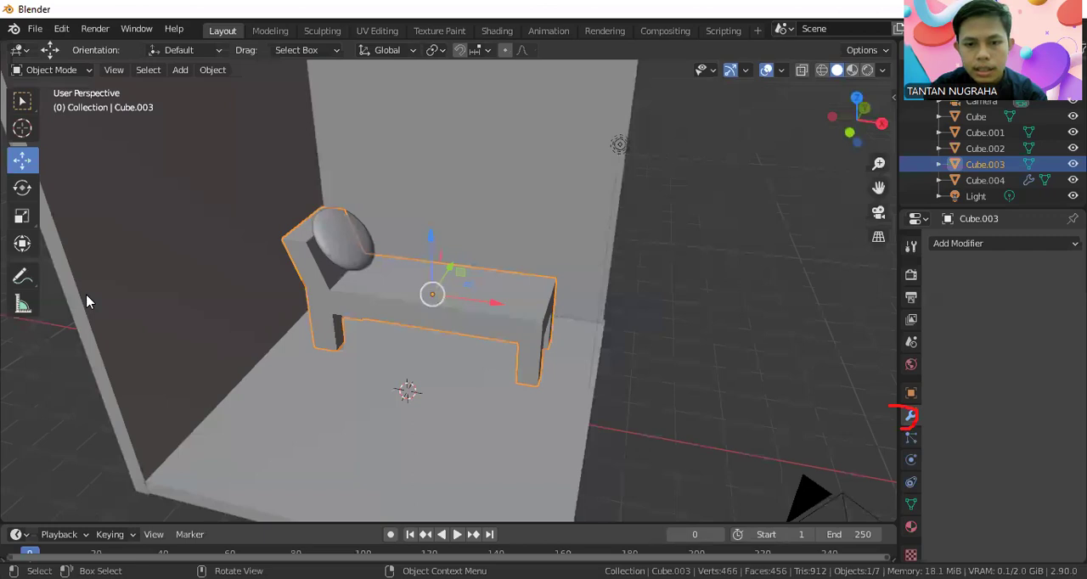
left_click(912, 460)
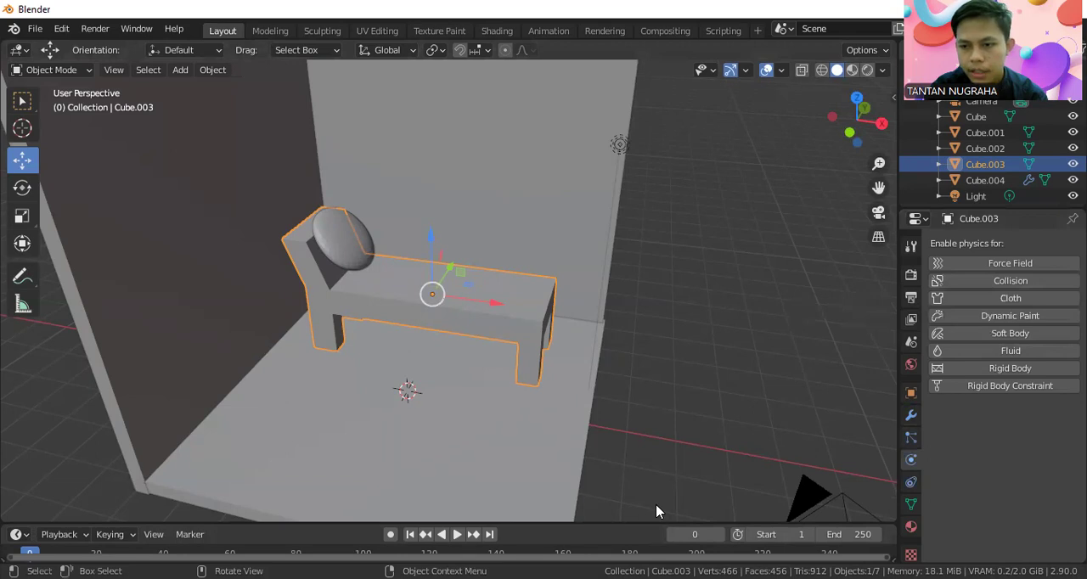
left_click_drag(889, 450, 886, 481)
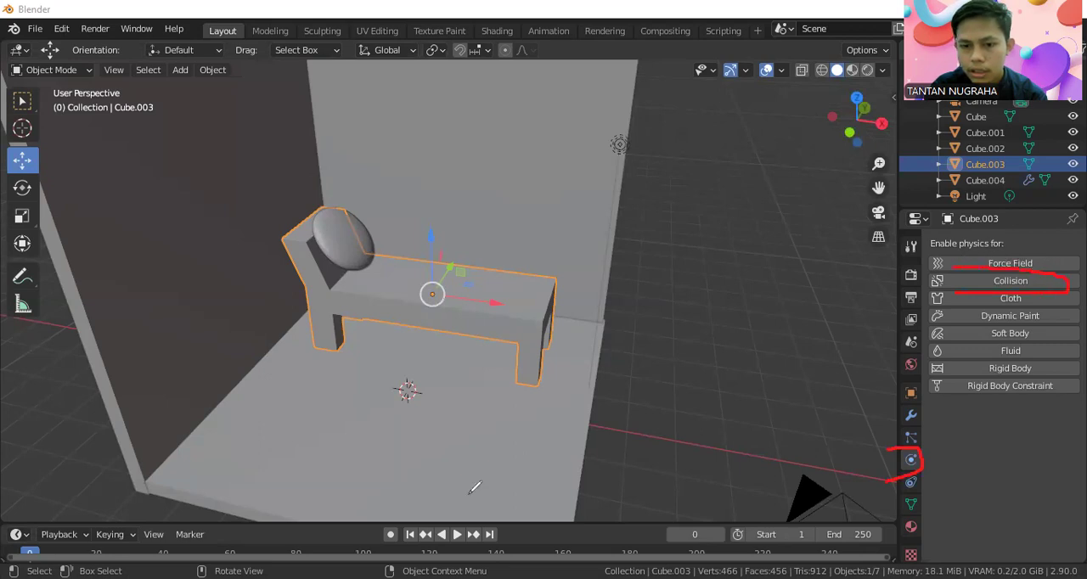
left_click(1025, 281)
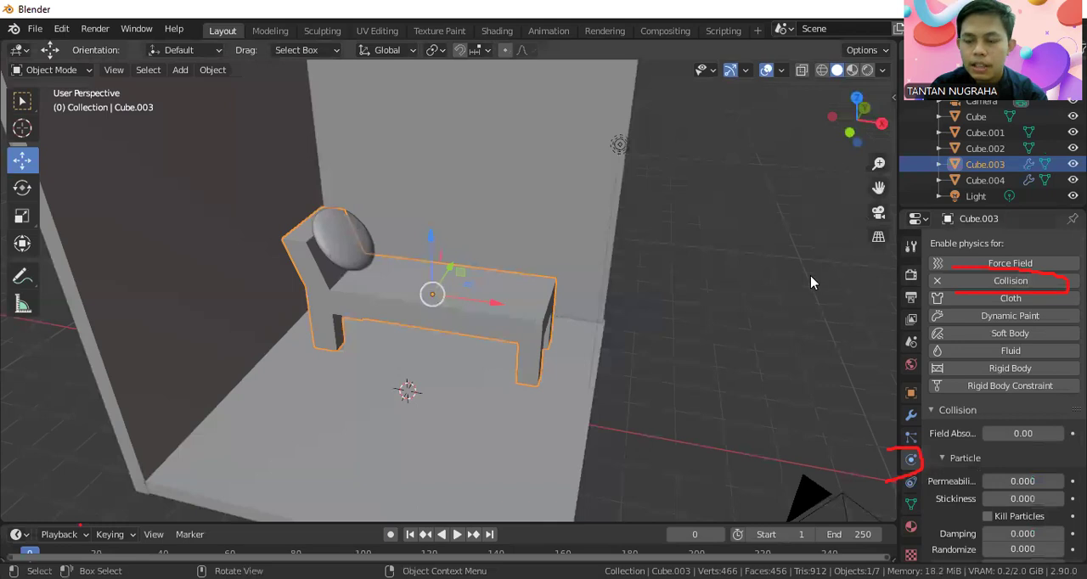
Add a plane mesh and raise it along the Z axis above the lounger.
key("shift+a")
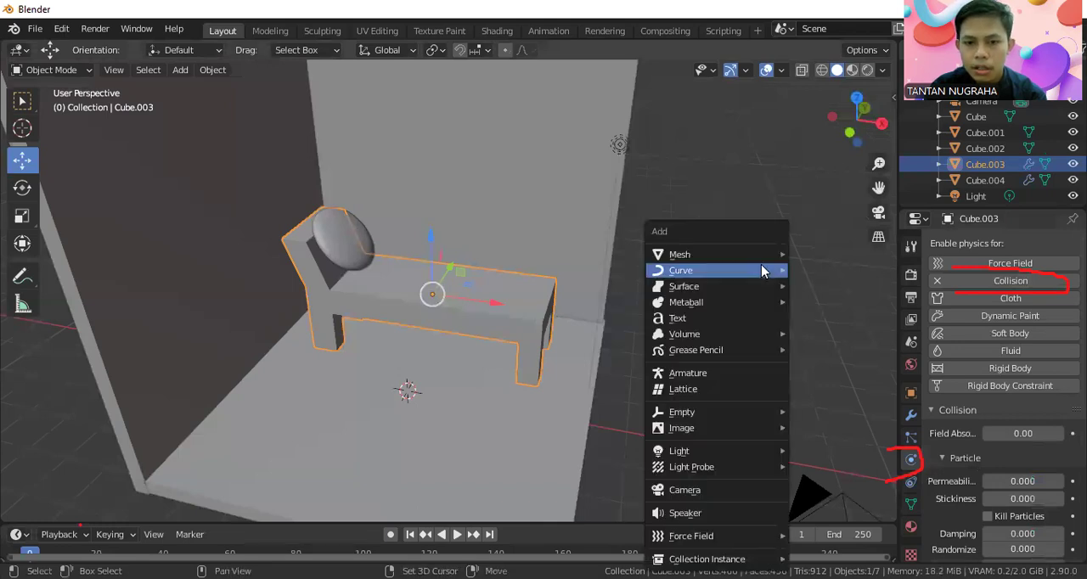
mouse_move(758, 269)
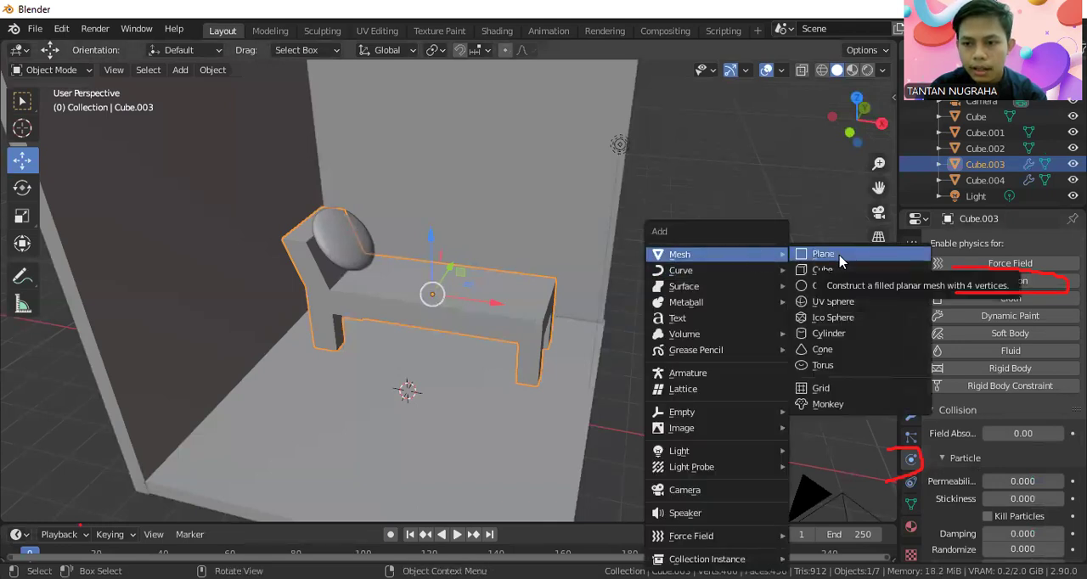
left_click(828, 254)
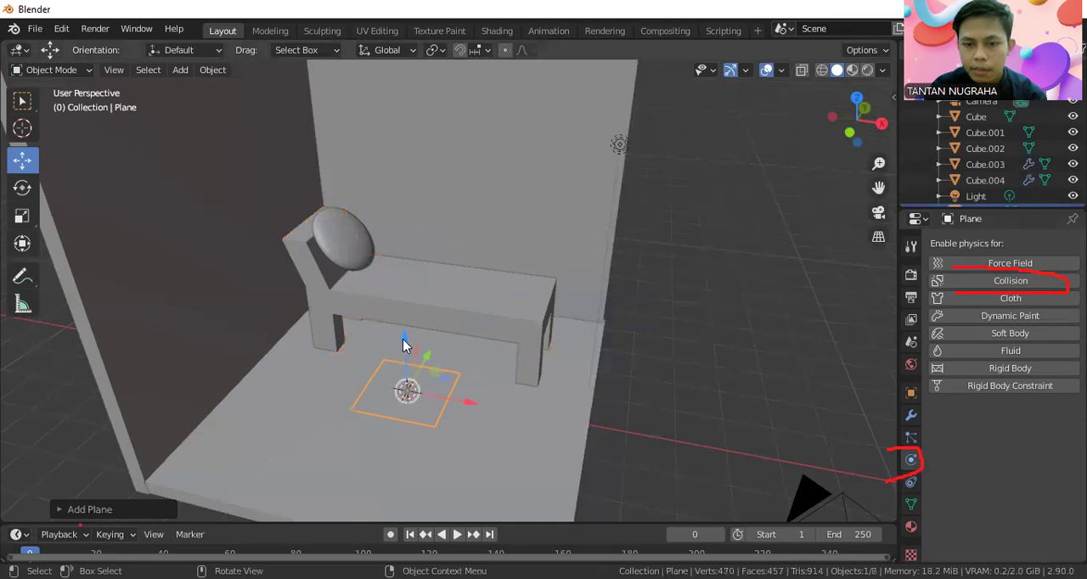
key("g")
key("z")
left_click(424, 174)
left_click_drag(454, 167, 479, 169)
middle_click_drag(477, 183, 471, 237)
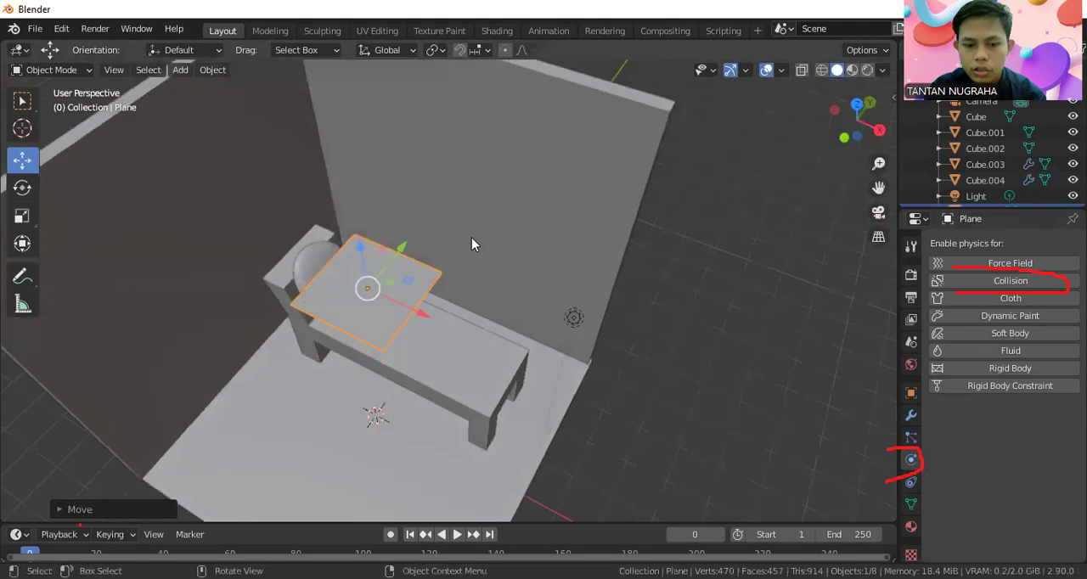
Scale the plane to about 2 times its size and shift it along Y and X over the lounger.
key("s")
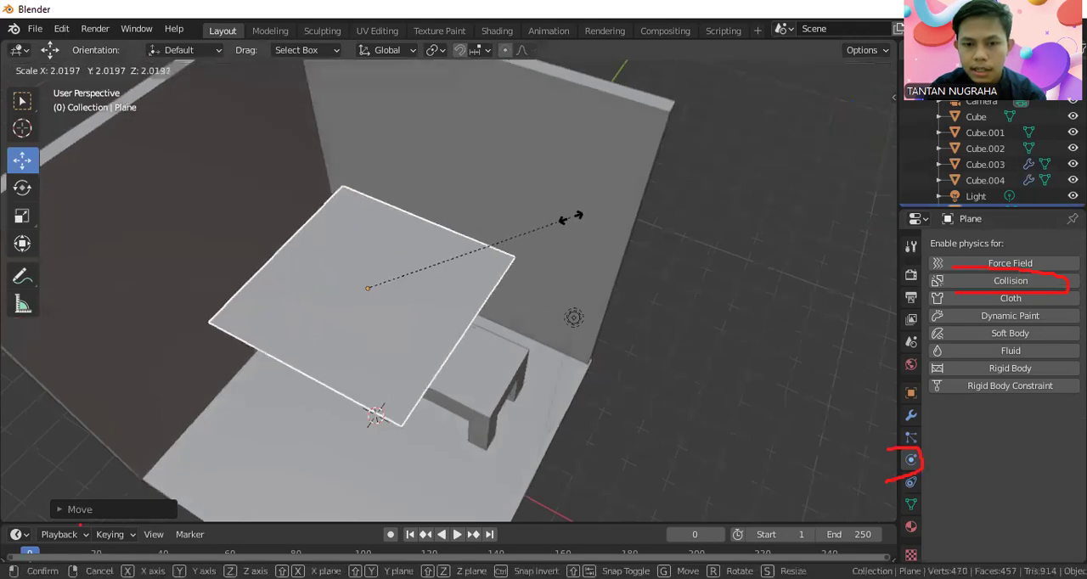
left_click(588, 220)
key("g")
key("y")
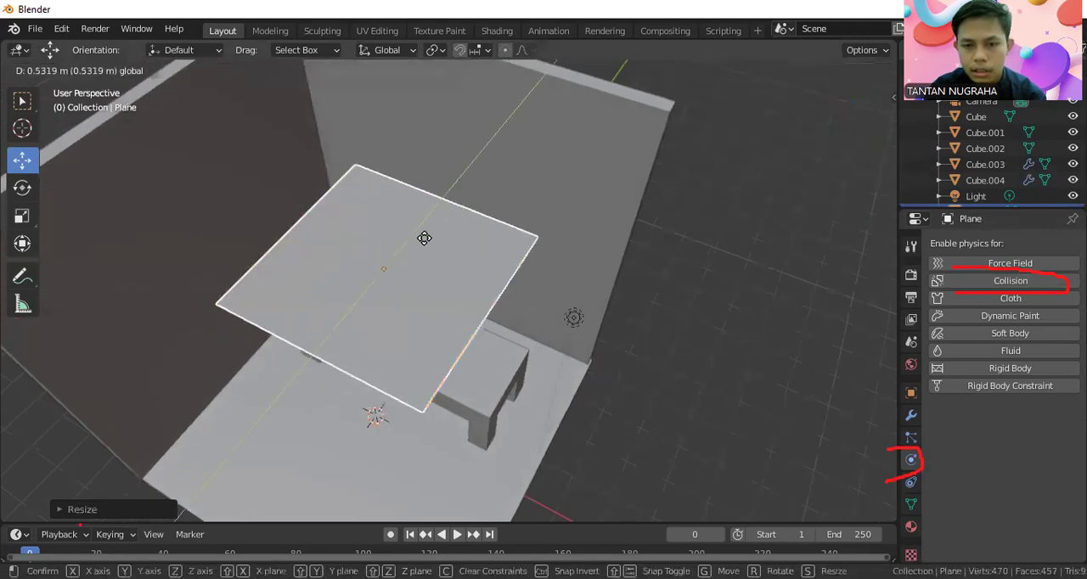
left_click(433, 237)
middle_click_drag(503, 247, 431, 206)
key("g")
key("x")
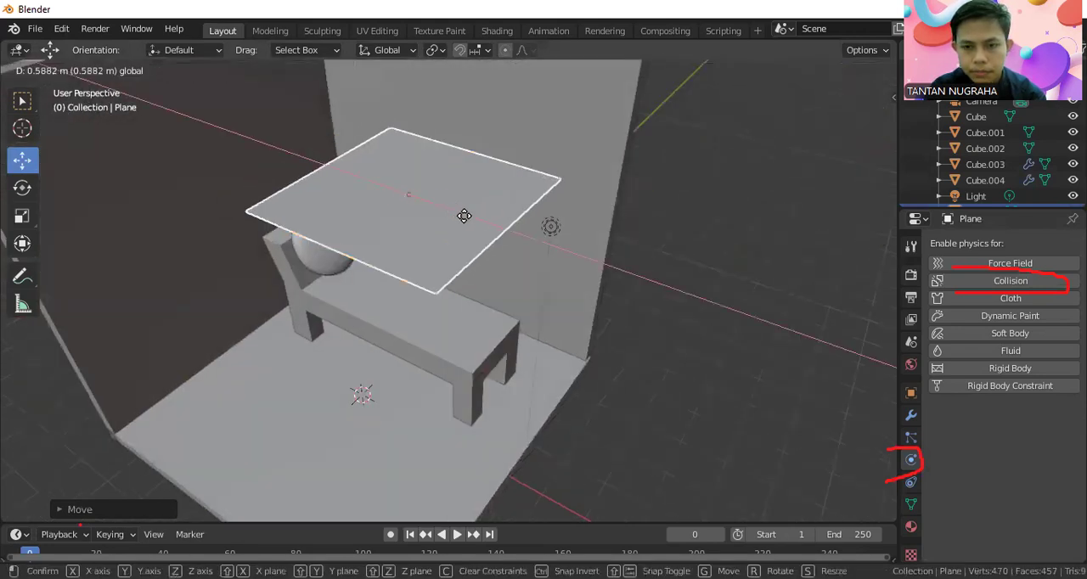
left_click(465, 223)
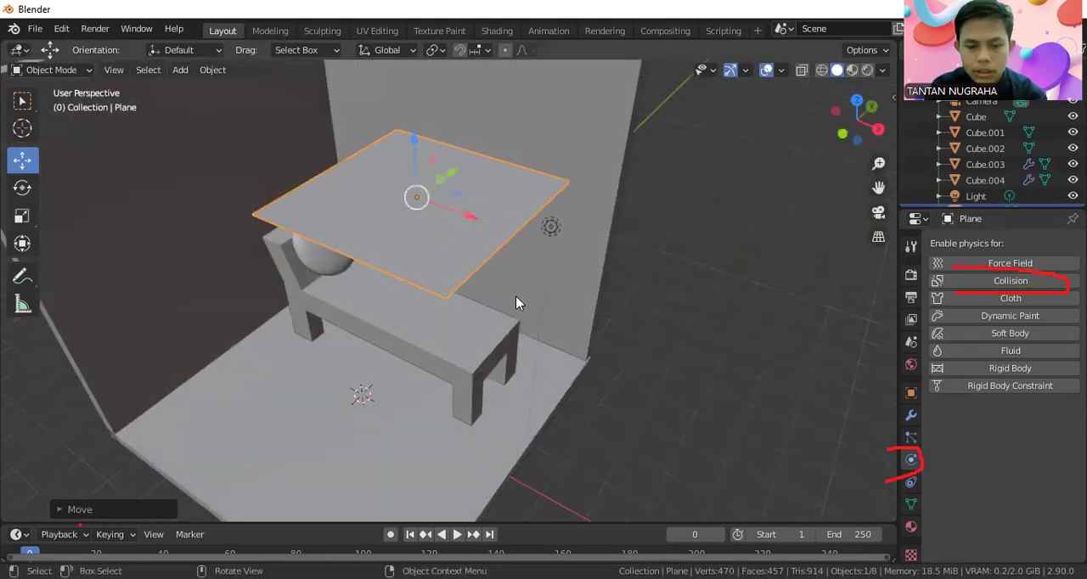
Scale the plane to about 0.72 along the Y axis and reposition it above the lounger's seat.
key("s")
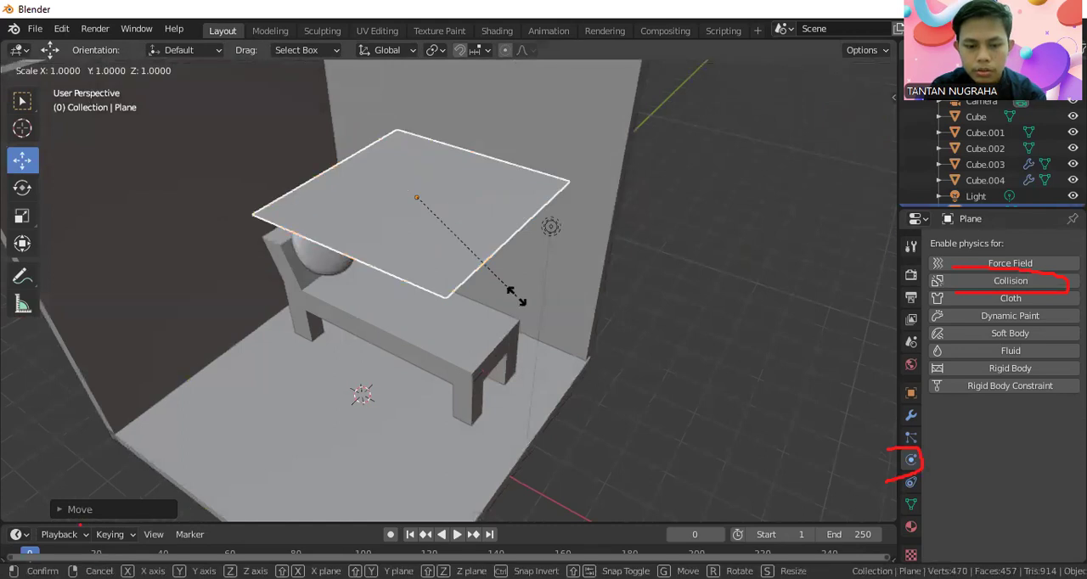
key("y")
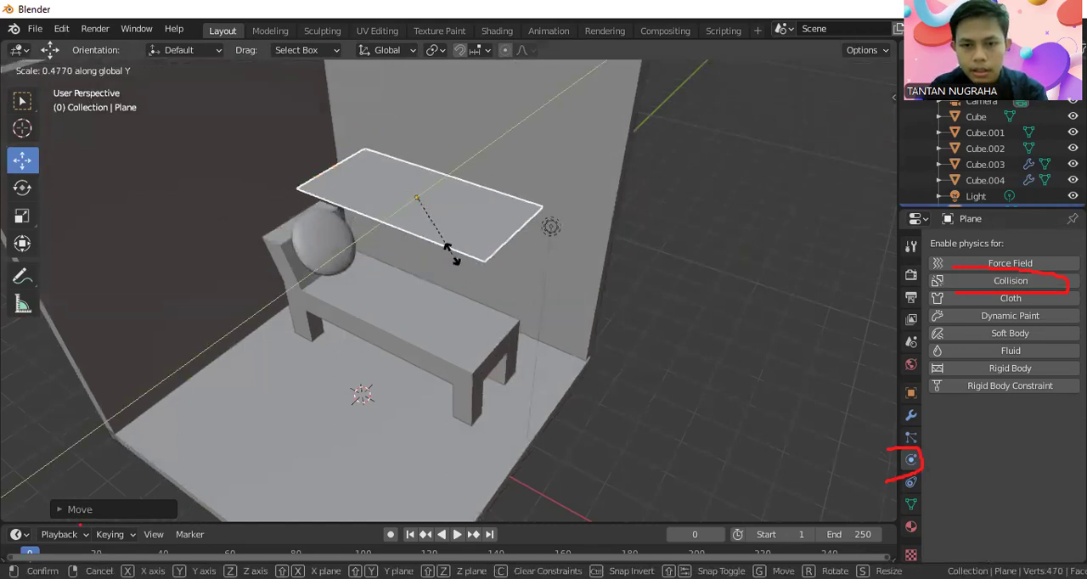
left_click(512, 171)
mouse_move(505, 247)
middle_mouse_down()
mouse_move(478, 323)
mouse_move(505, 182)
mouse_move(535, 213)
mouse_move(522, 238)
middle_mouse_up()
key("g")
left_click(439, 260)
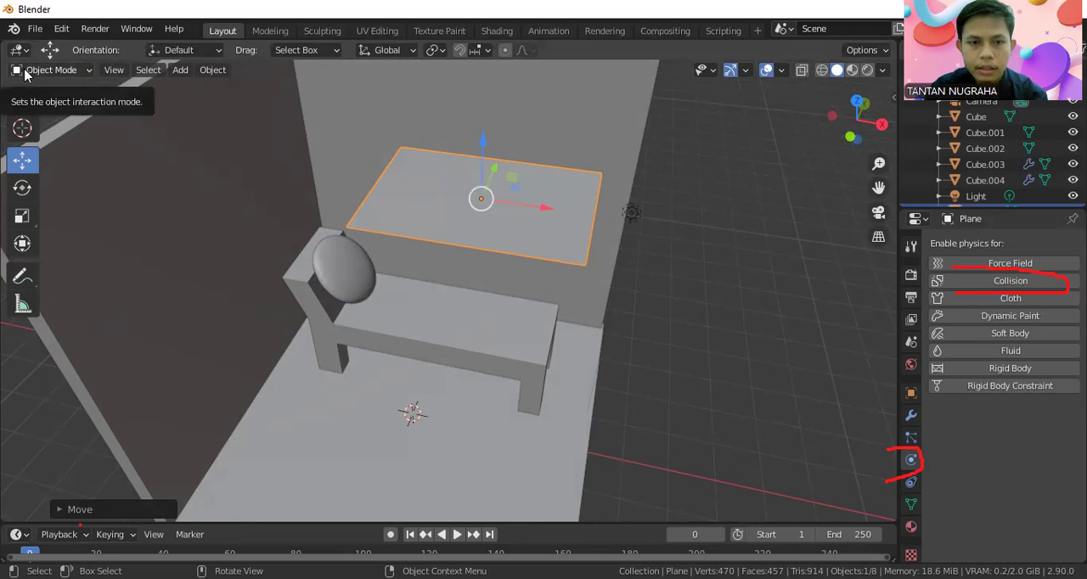
In Edit Mode, subdivide the plane with 5 cuts.
key("Tab")
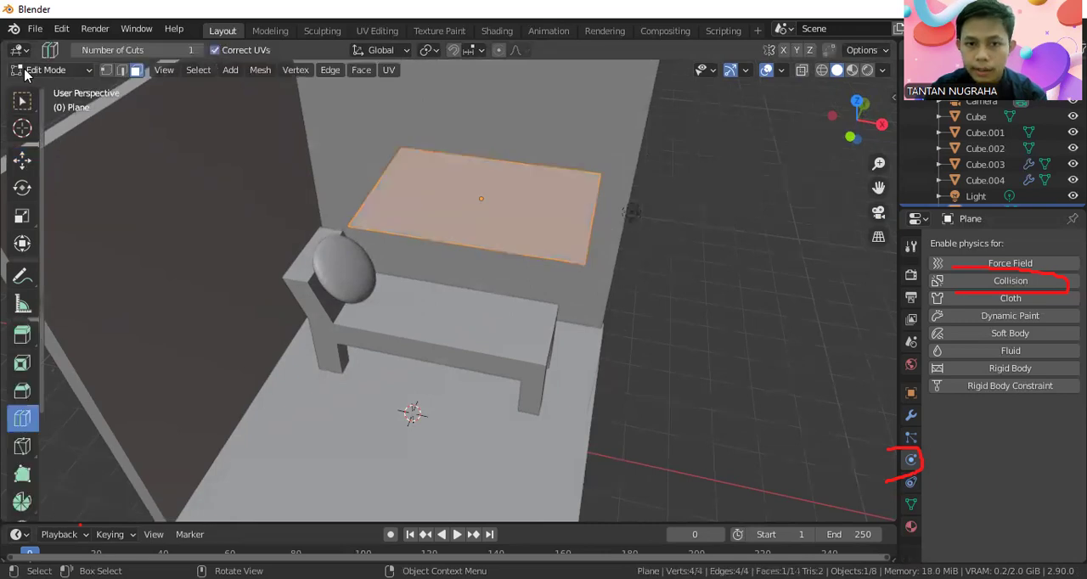
left_click(330, 70)
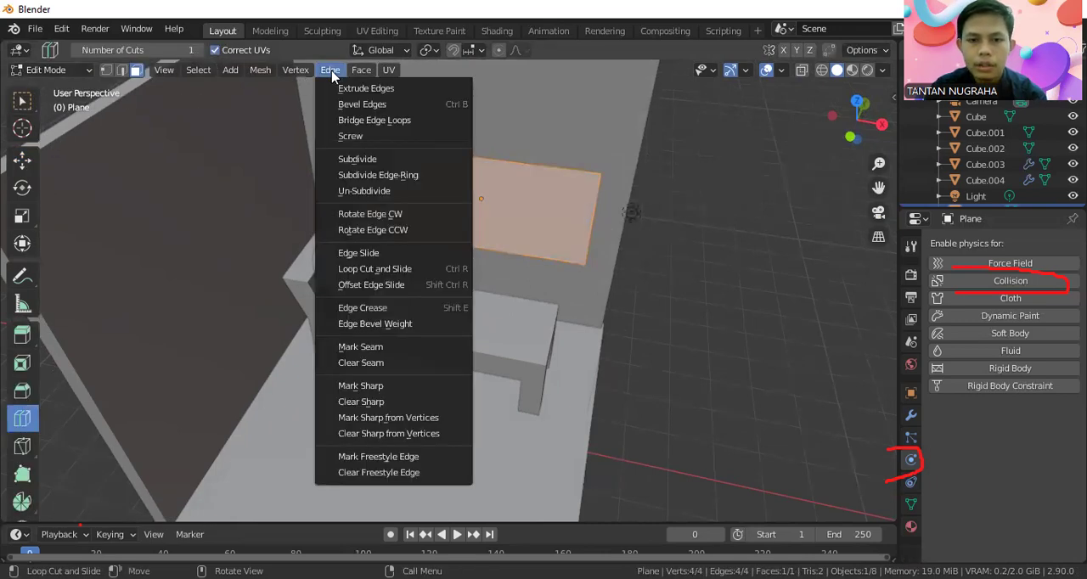
left_click(354, 159)
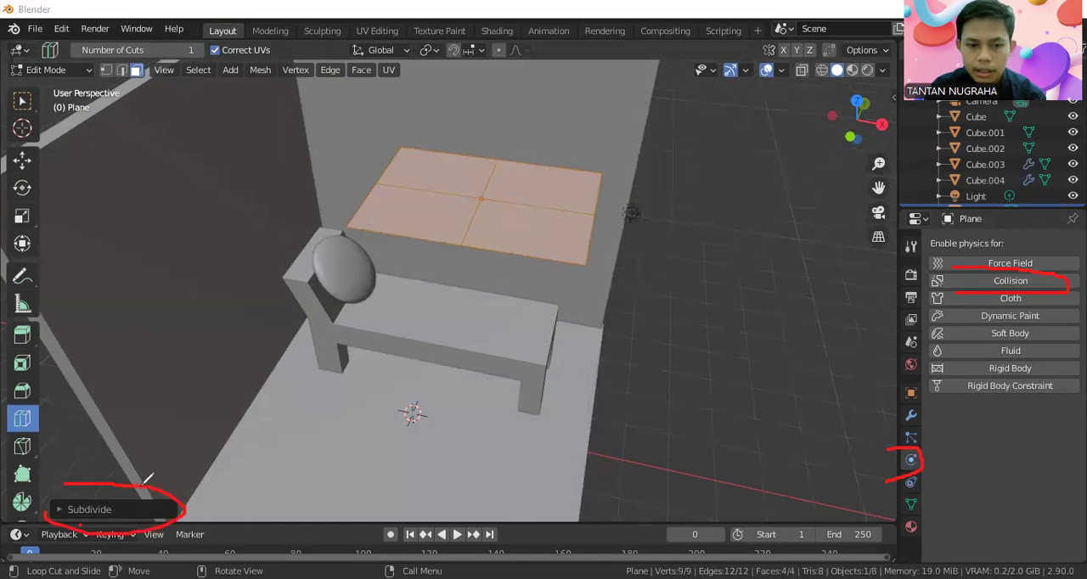
left_click(136, 508)
left_click(218, 399)
key("BackSpace")
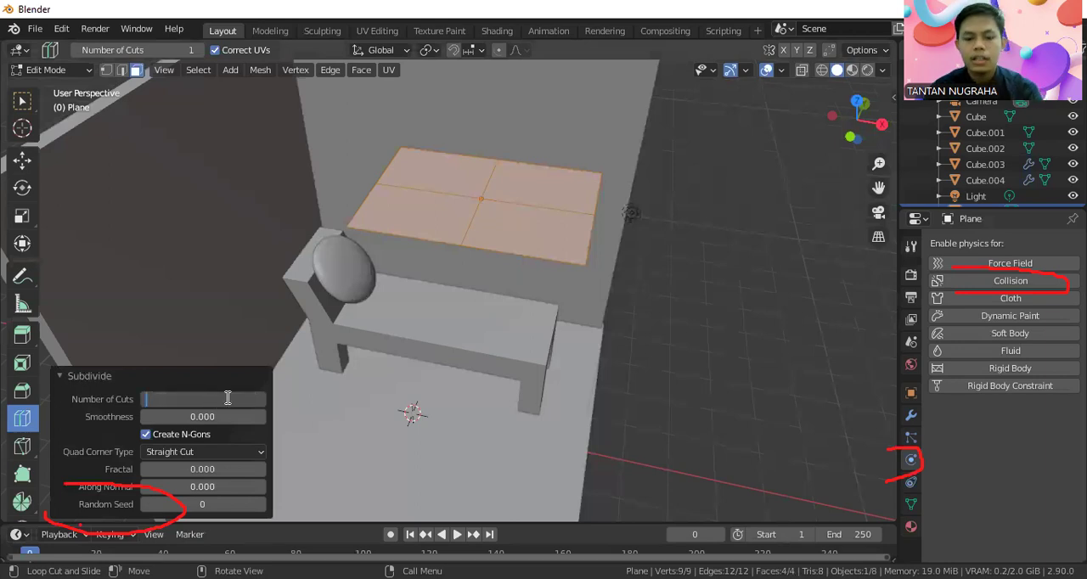
key("Return")
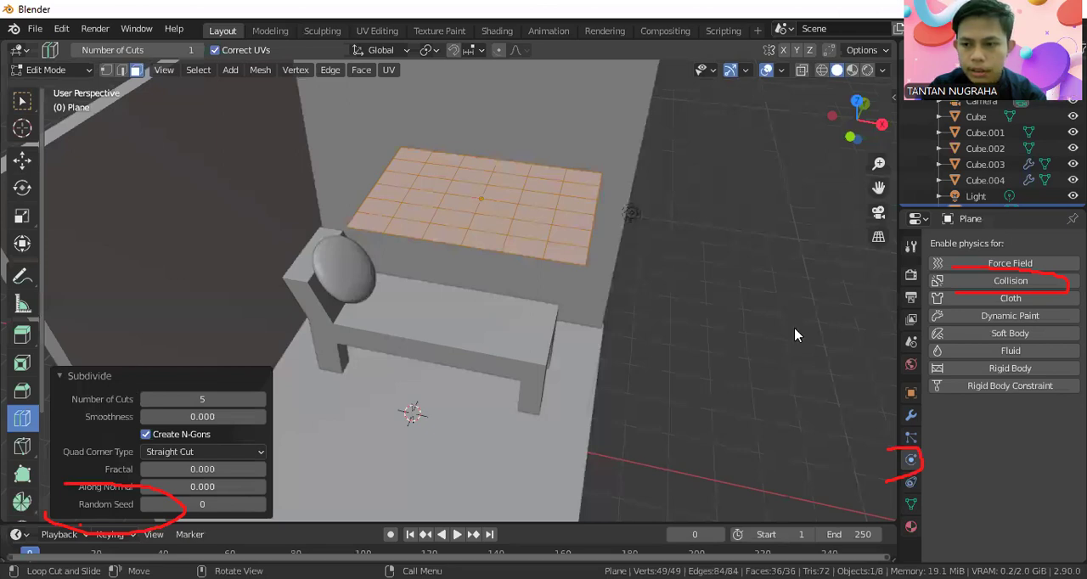
Enable Cloth physics for the plane and apply the cloth preset with a 0.15 kg vertex mass.
left_click(1022, 304)
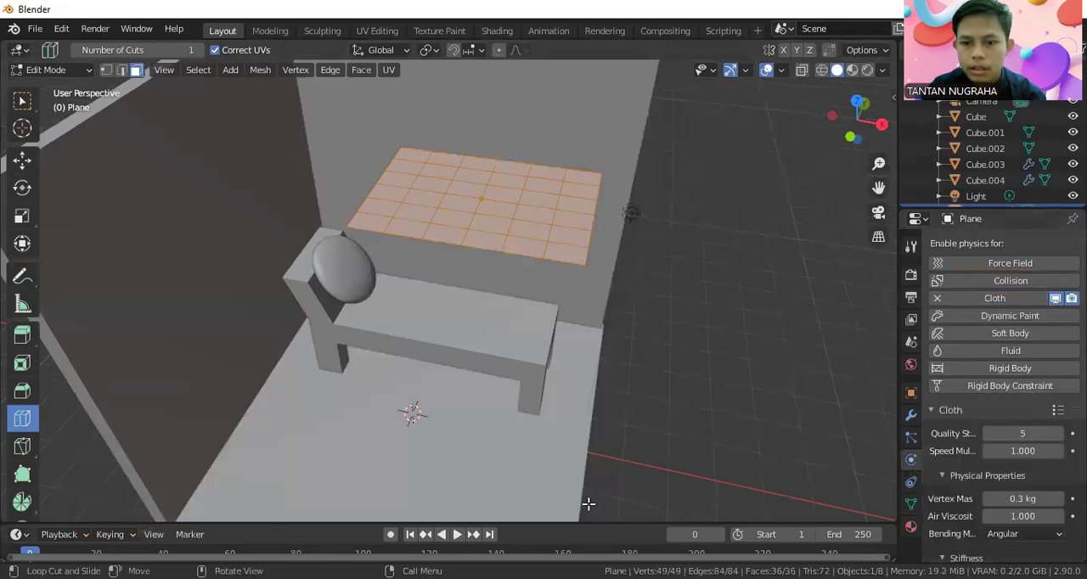
left_click_drag(1028, 297, 1010, 289)
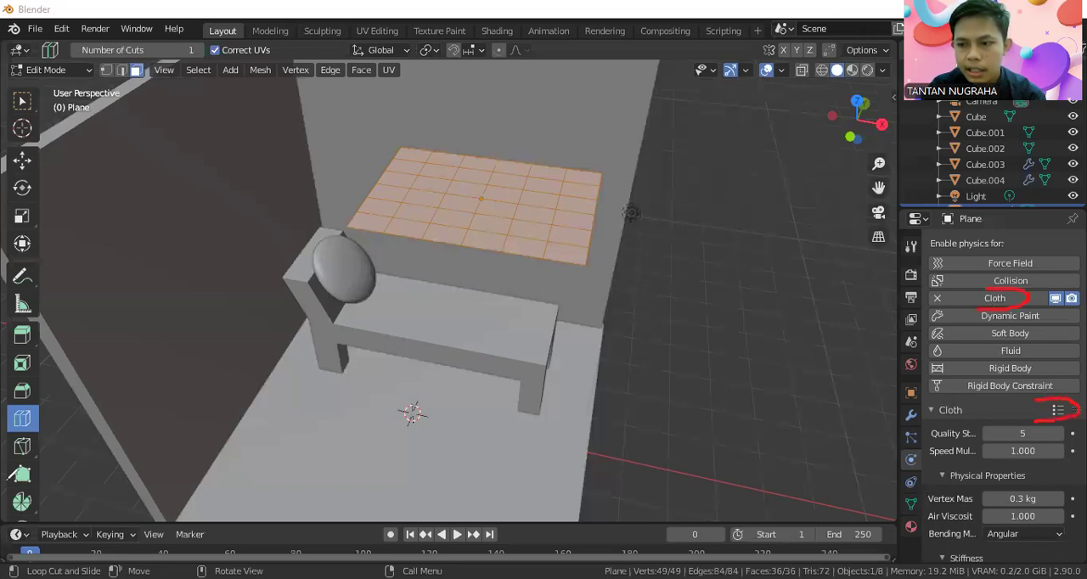
left_click(1057, 410)
left_click(983, 351)
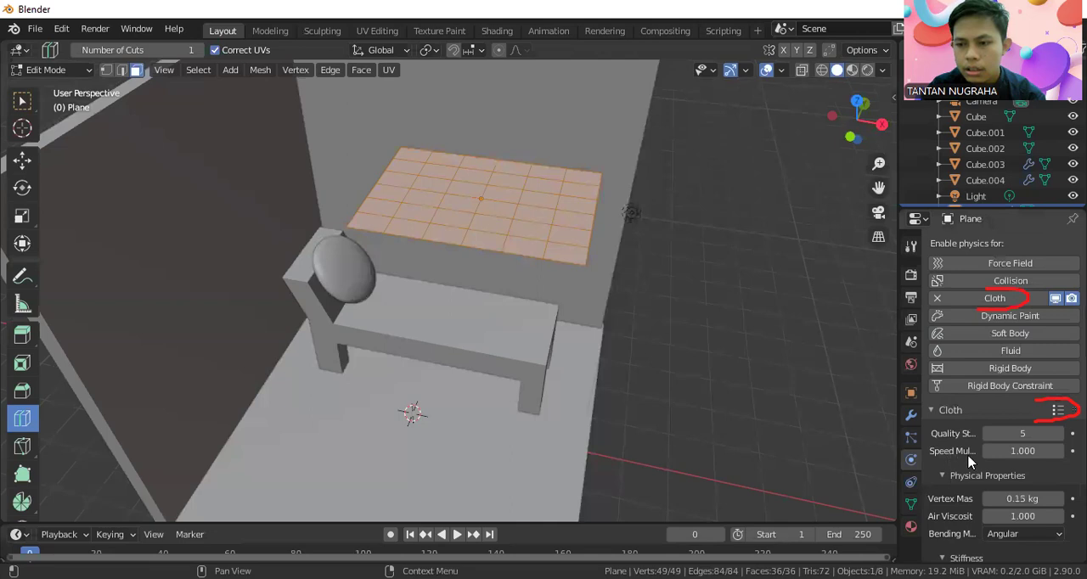
Enable Self Collisions in the plane's cloth collision settings.
scroll(970, 461, "down", 15)
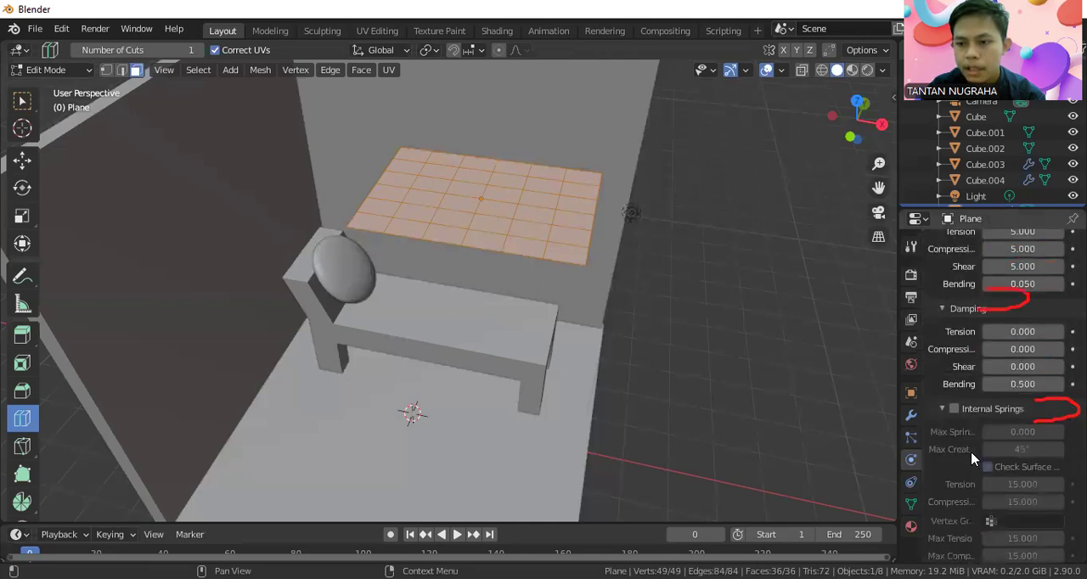
scroll(974, 457, "down", 3)
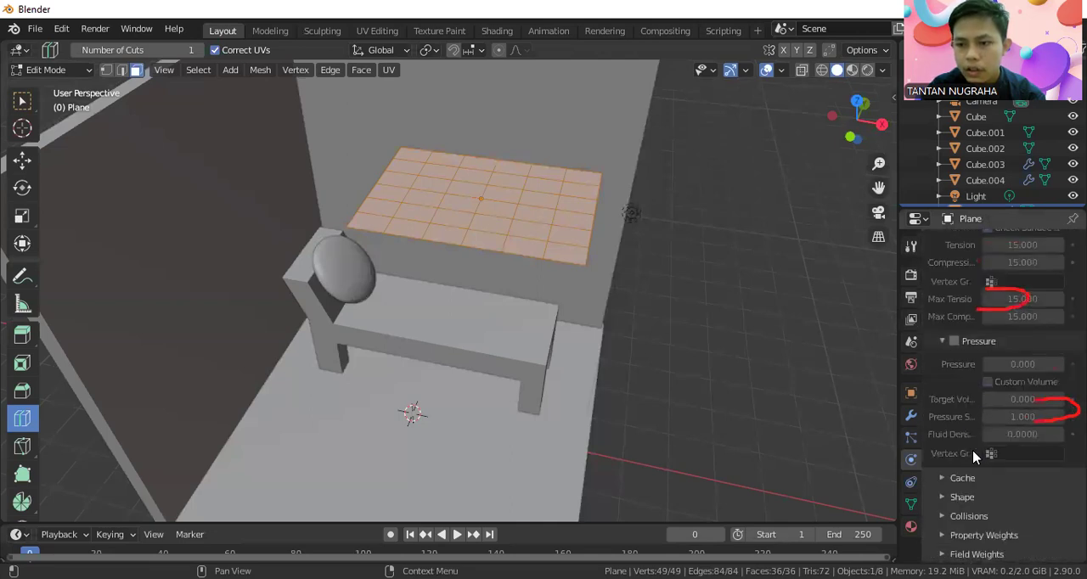
scroll(974, 457, "up", 15)
scroll(974, 457, "down", 5)
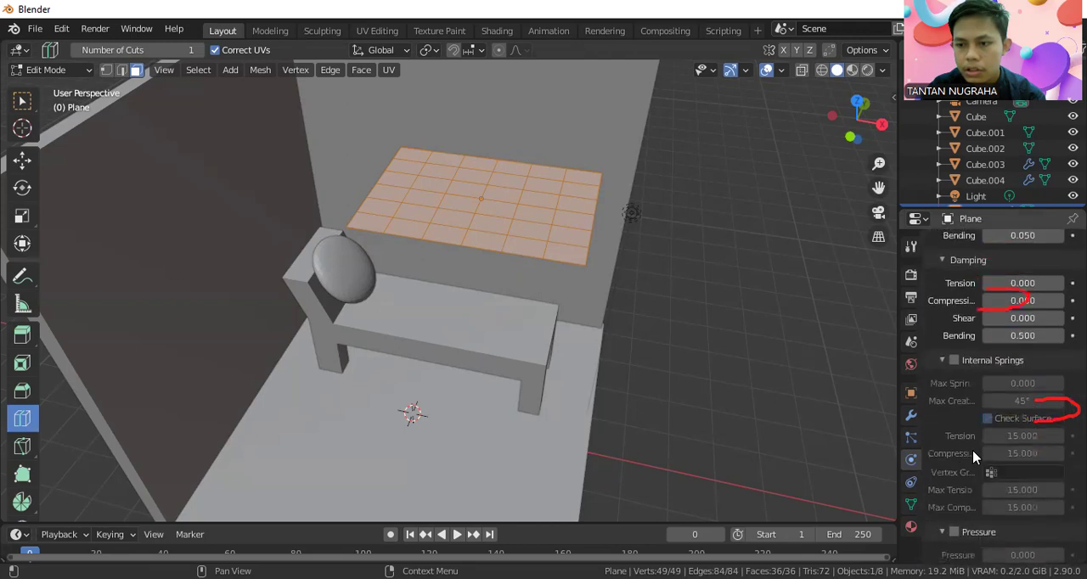
scroll(974, 457, "down", 10)
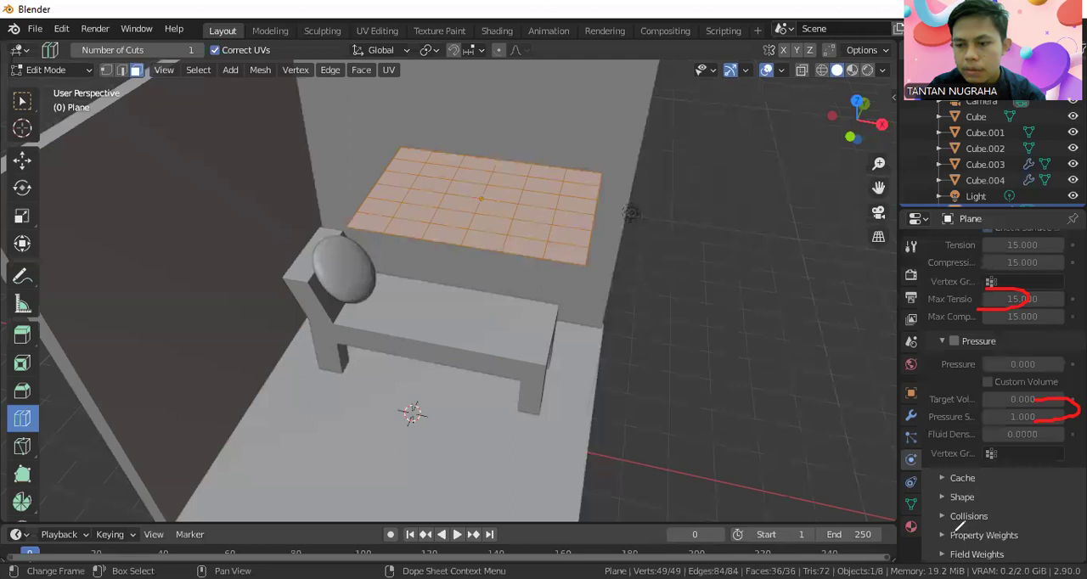
left_click_drag(949, 502, 953, 533)
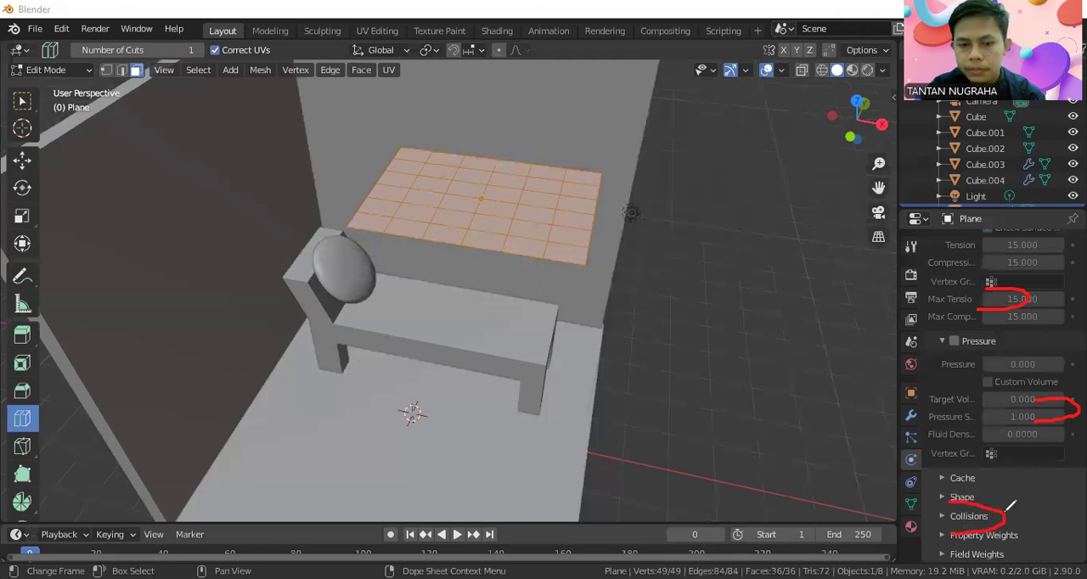
left_click(947, 515)
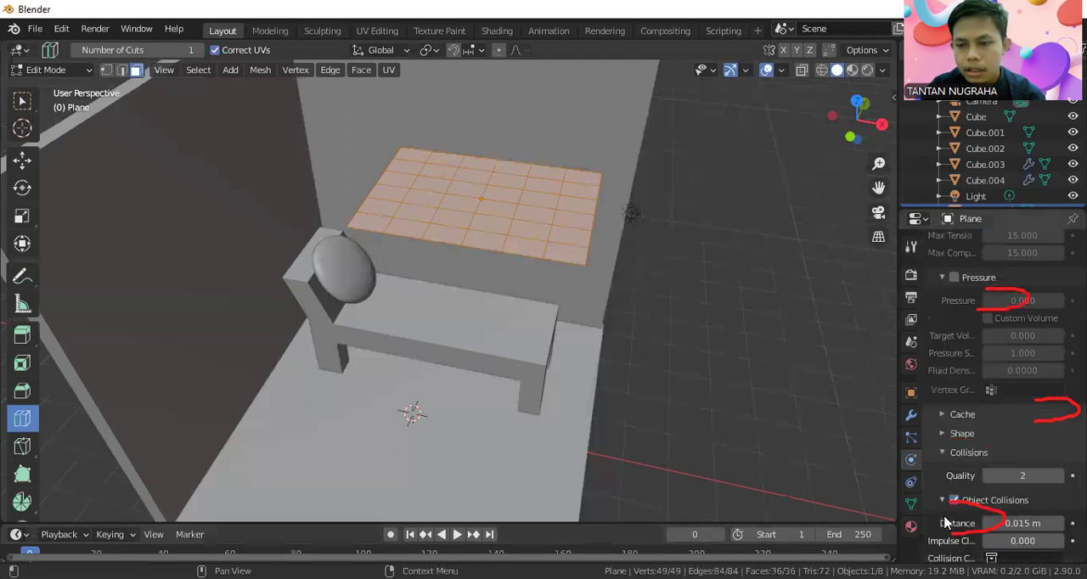
scroll(948, 519, "down", 5)
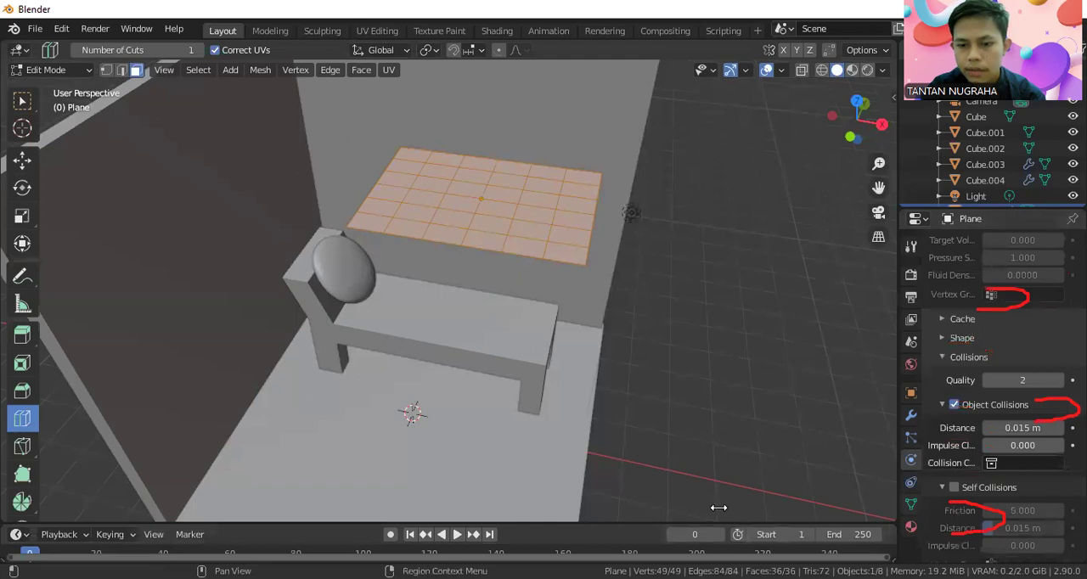
left_click_drag(947, 467, 948, 501)
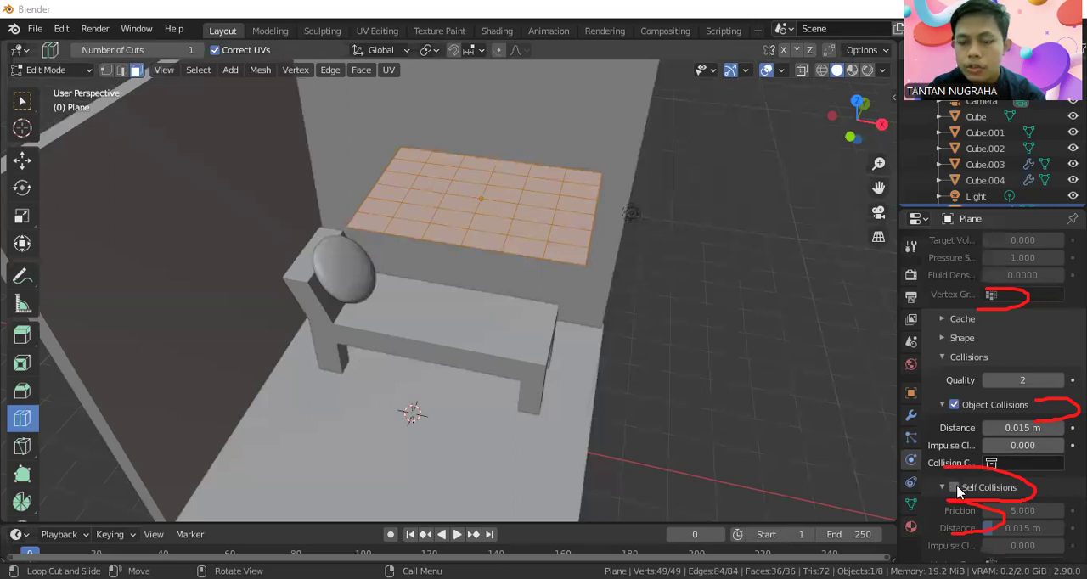
left_click(954, 487)
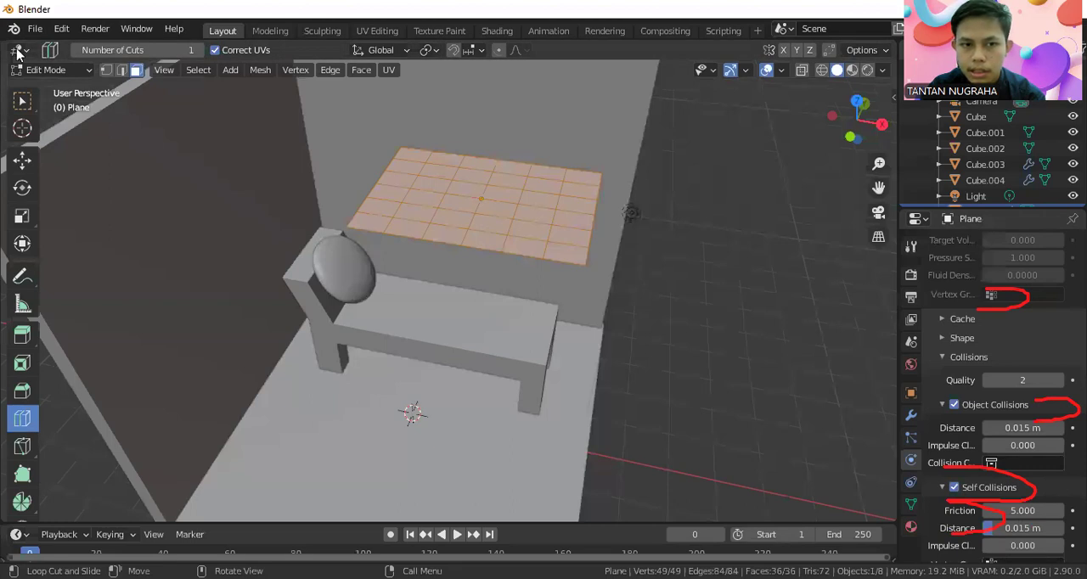
Return to Object Mode and play the cloth simulation, stopping at frame 42.
left_click_drag(16, 53, 25, 87)
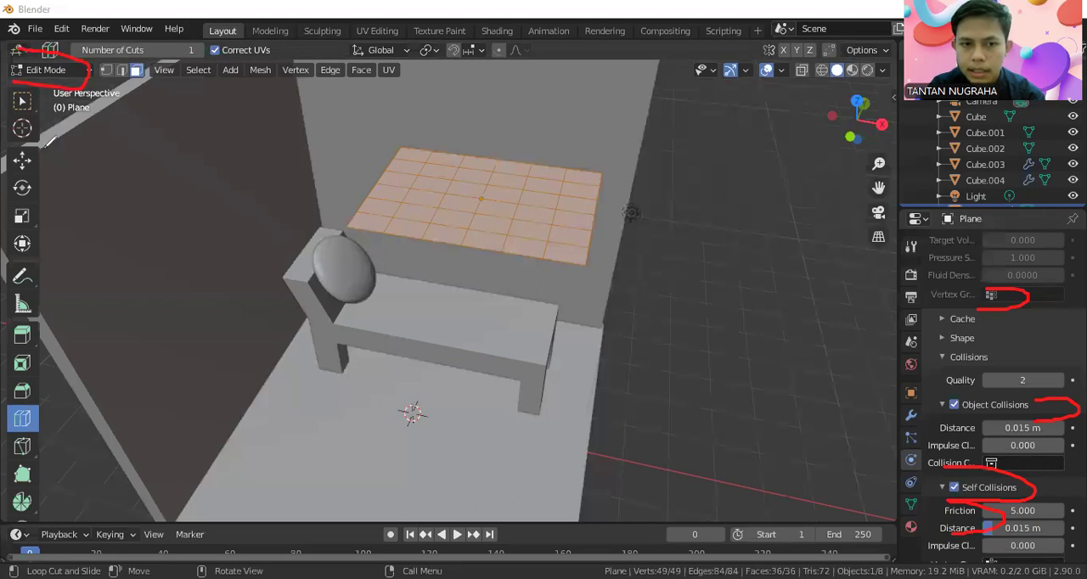
key("Tab")
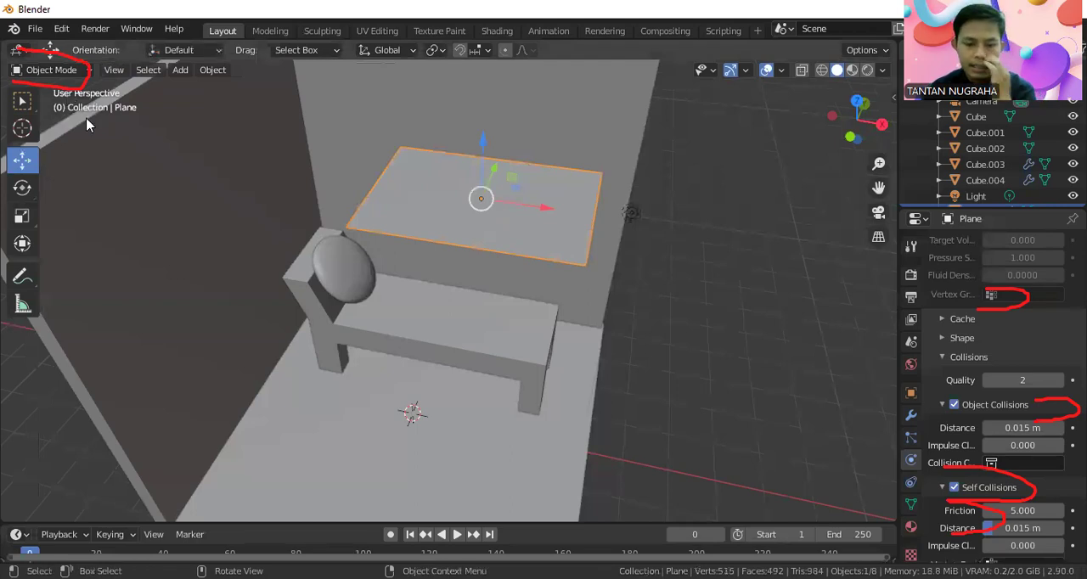
key("space")
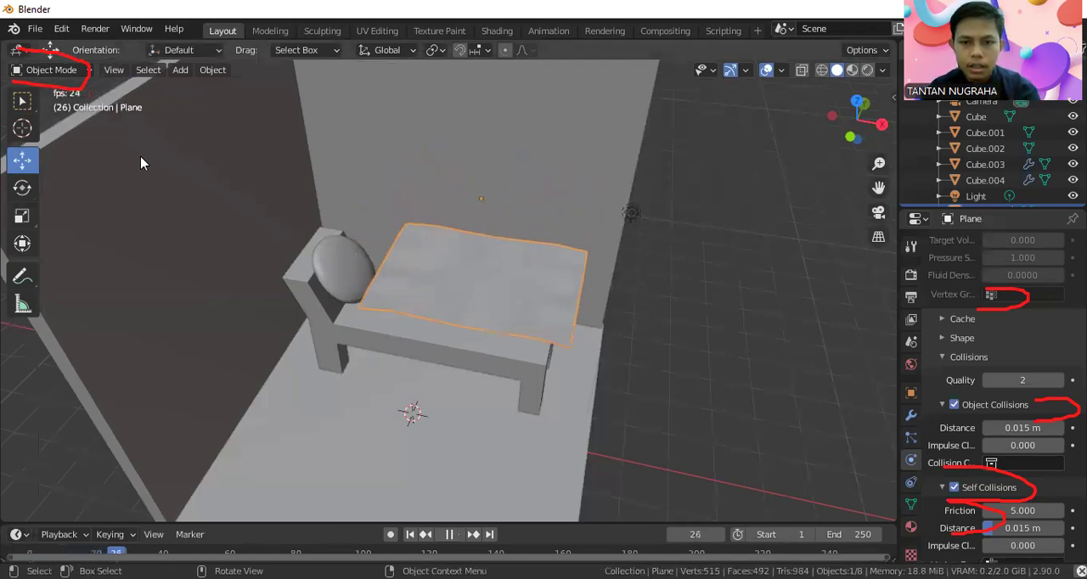
key("space")
Apply Shade Smooth to the cloth blanket draped over the lounger.
middle_click_drag(455, 321, 542, 332)
scroll(543, 332, "up", 2)
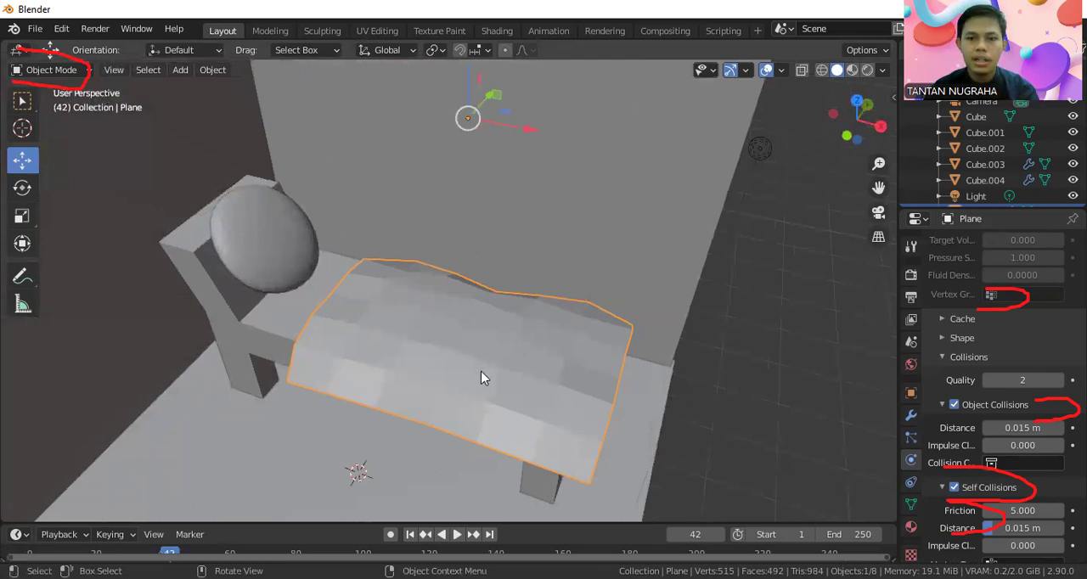
right_click(444, 321)
left_click(419, 303)
middle_click_drag(569, 395, 581, 377)
scroll(451, 256, "down", 7)
middle_click_drag(473, 324, 516, 291)
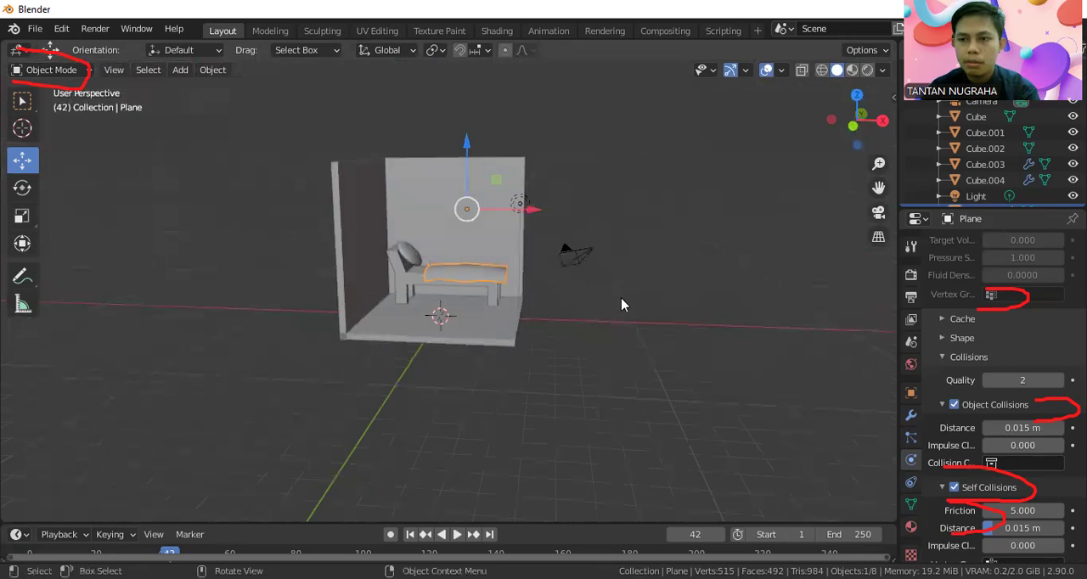
Deselect the blanket and add a new cube mesh with a size of 2 m.
middle_click_drag(583, 305, 410, 303)
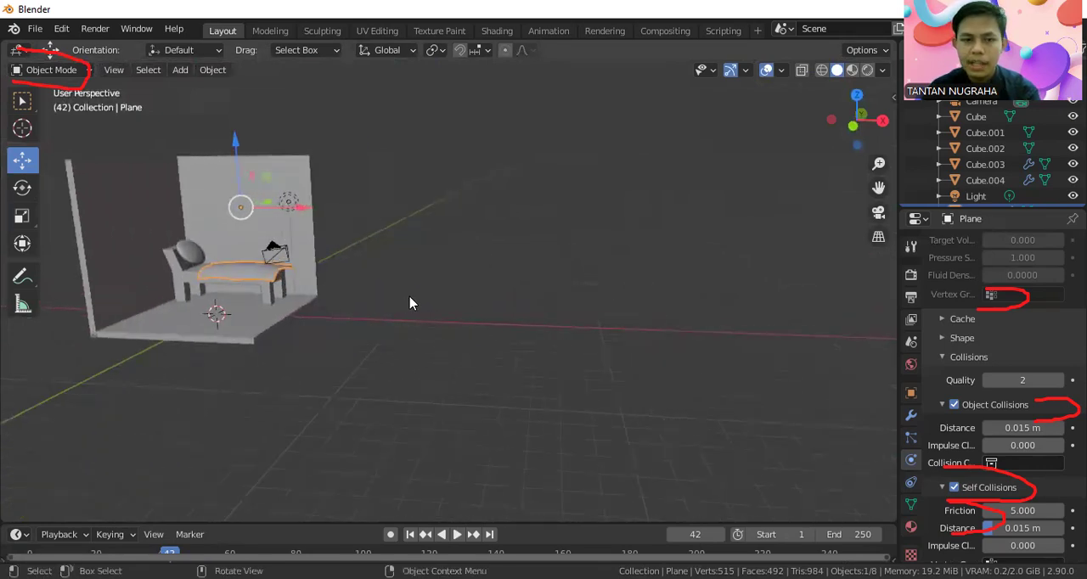
key("w")
left_click(445, 262)
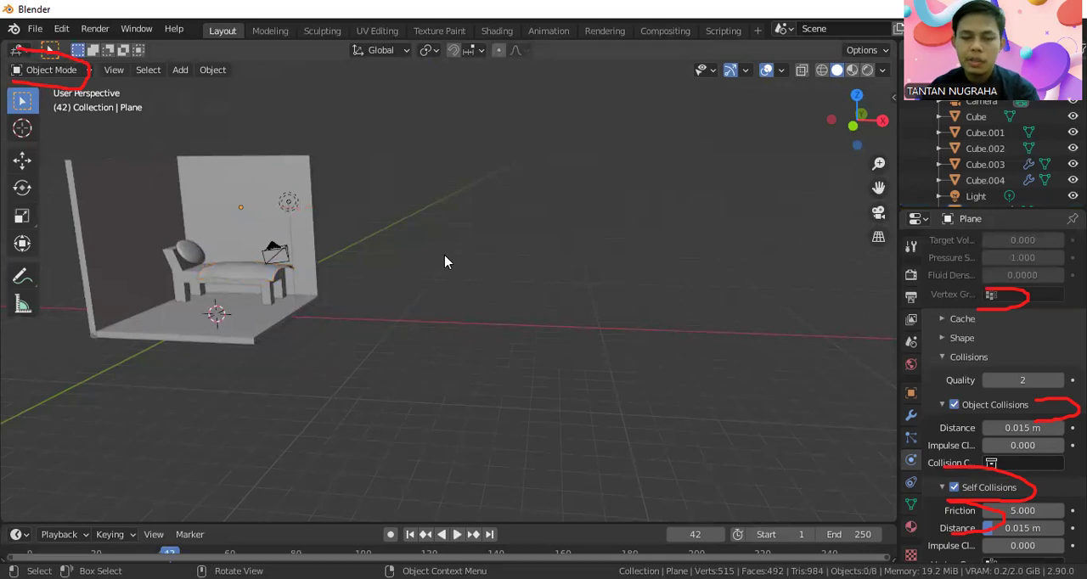
key("shift+a")
mouse_move(445, 259)
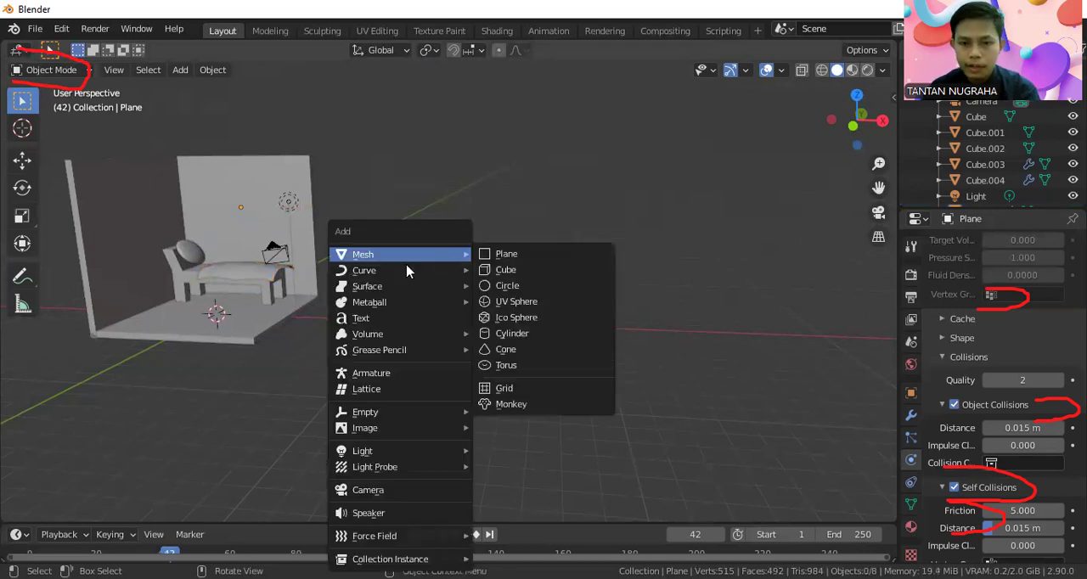
left_click(506, 269)
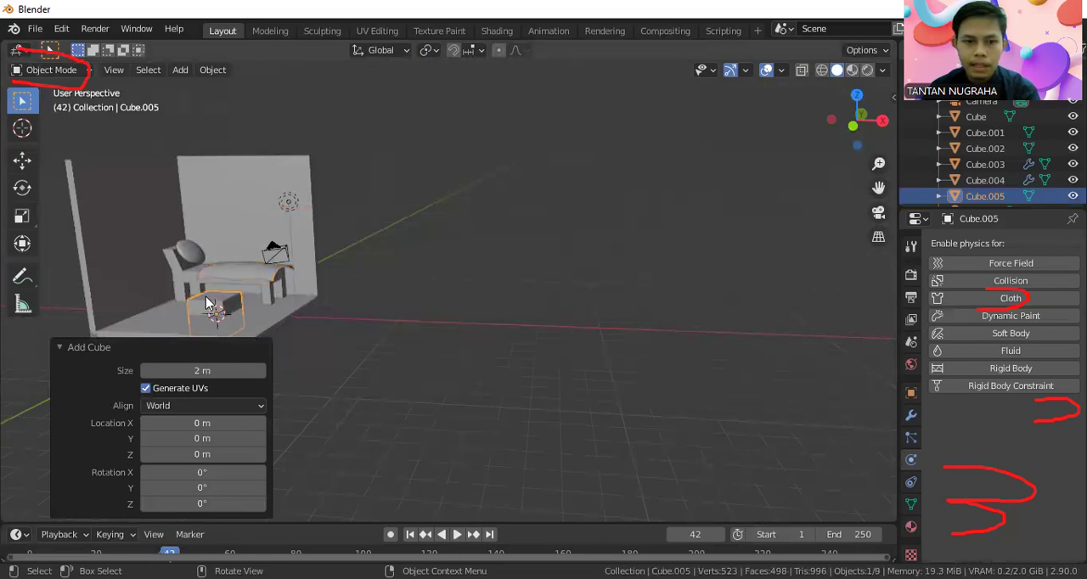
Move the new cube along X out of the room and raise it about 5.6 m along Z.
left_click(10, 160)
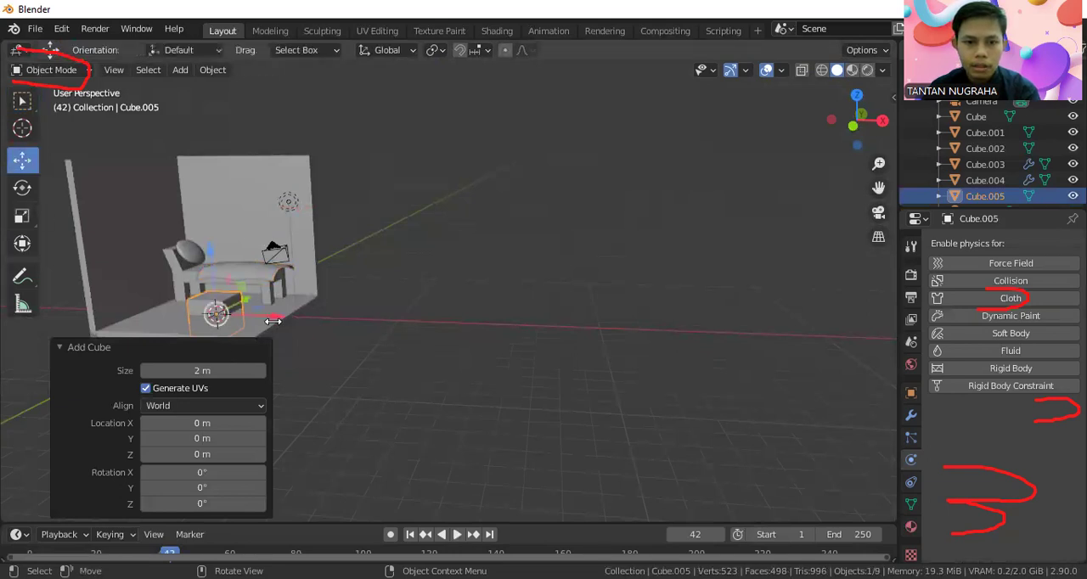
left_click_drag(268, 317, 604, 330)
left_click_drag(537, 279, 541, 163)
middle_click_drag(571, 220, 617, 297)
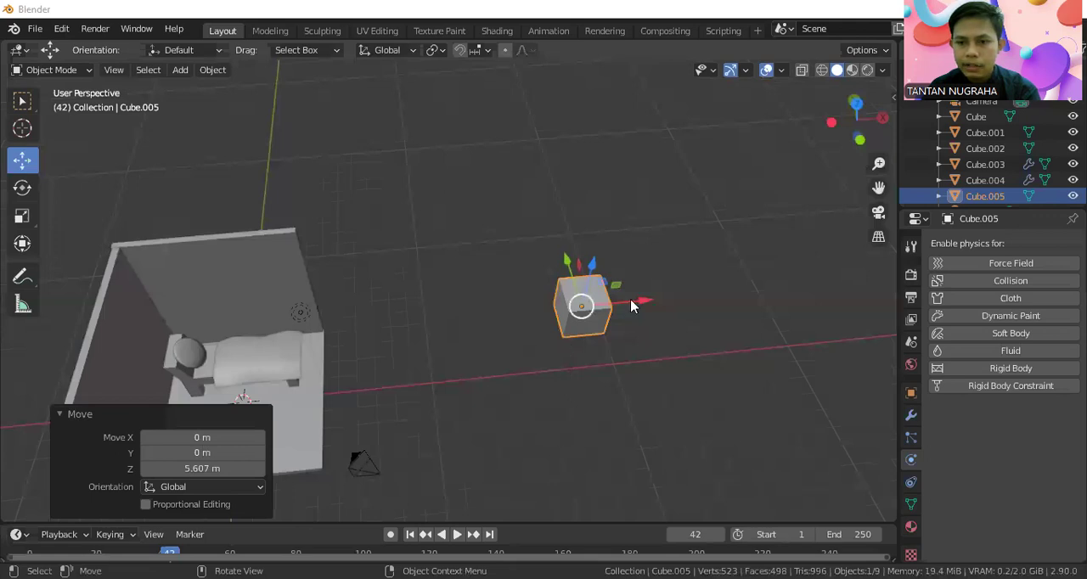
scroll(705, 325, "up", 2)
middle_click_drag(699, 327, 680, 291)
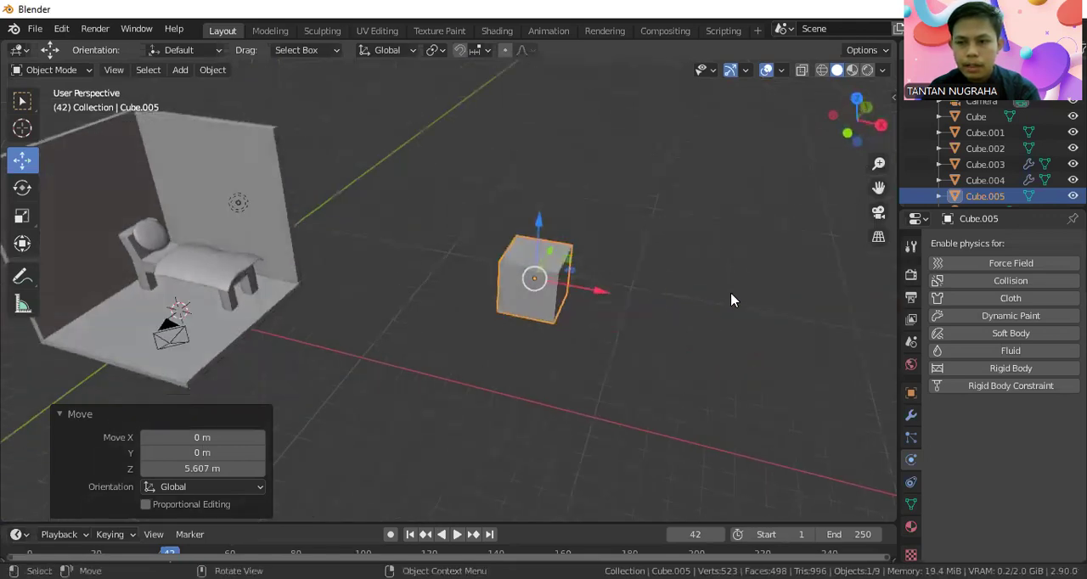
Enable Cloth physics for the new cube and apply the Silk preset.
left_click(993, 302)
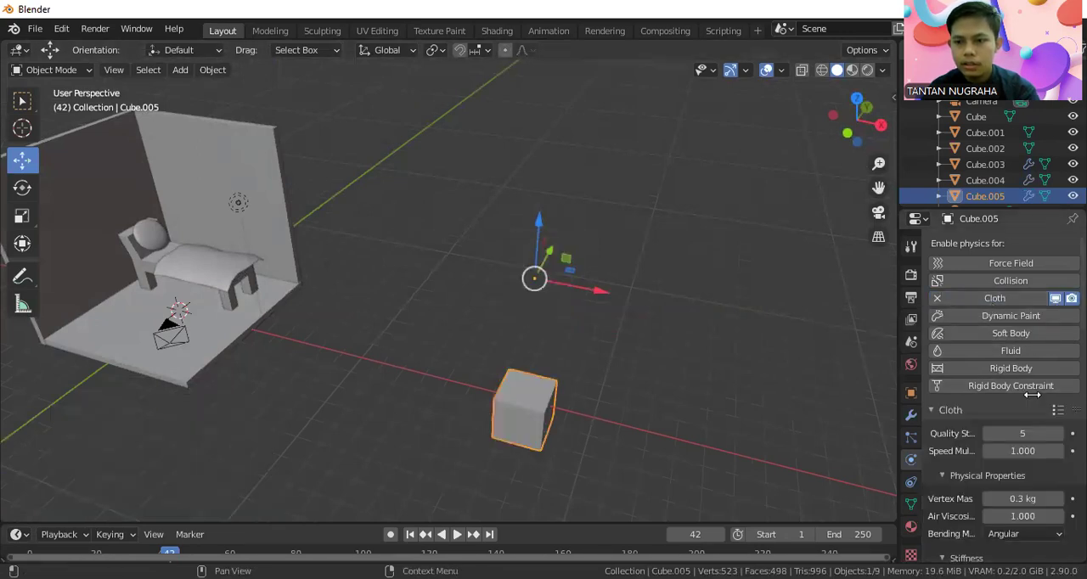
scroll(1033, 397, "down", 7)
scroll(1032, 394, "down", 10)
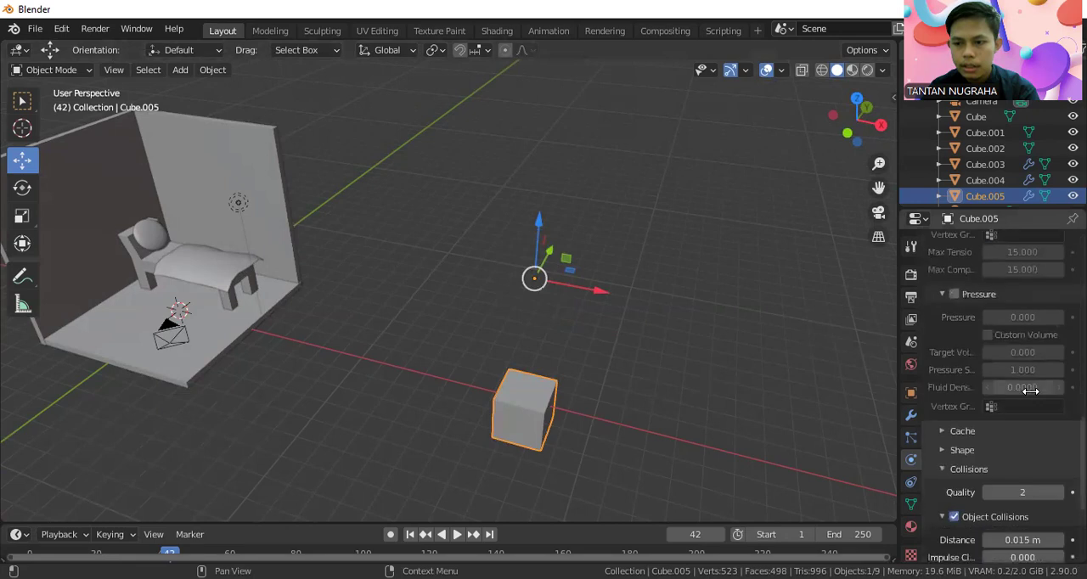
scroll(1033, 397, "down", 5)
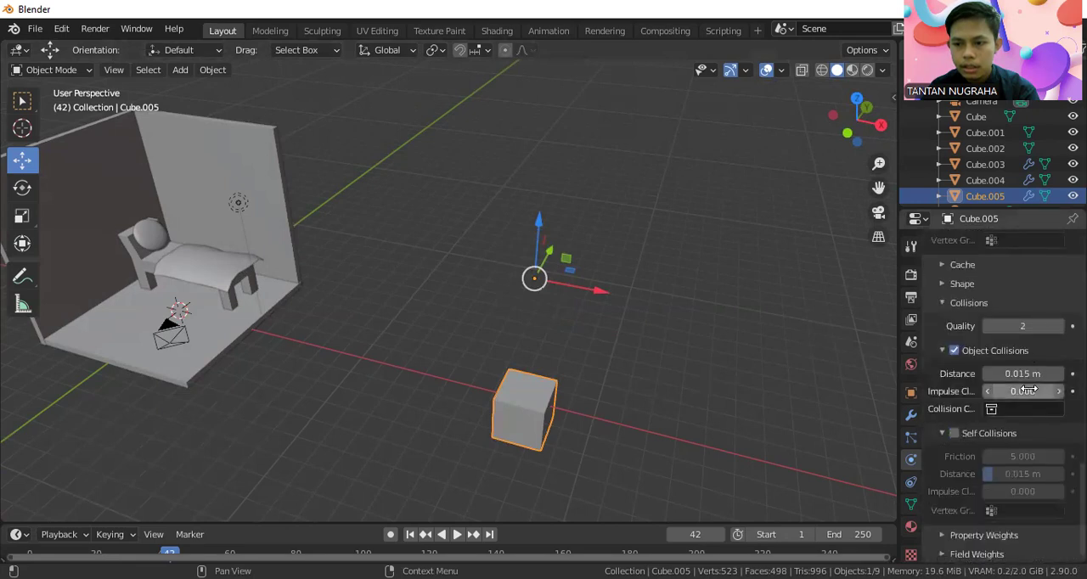
scroll(1027, 389, "up", 15)
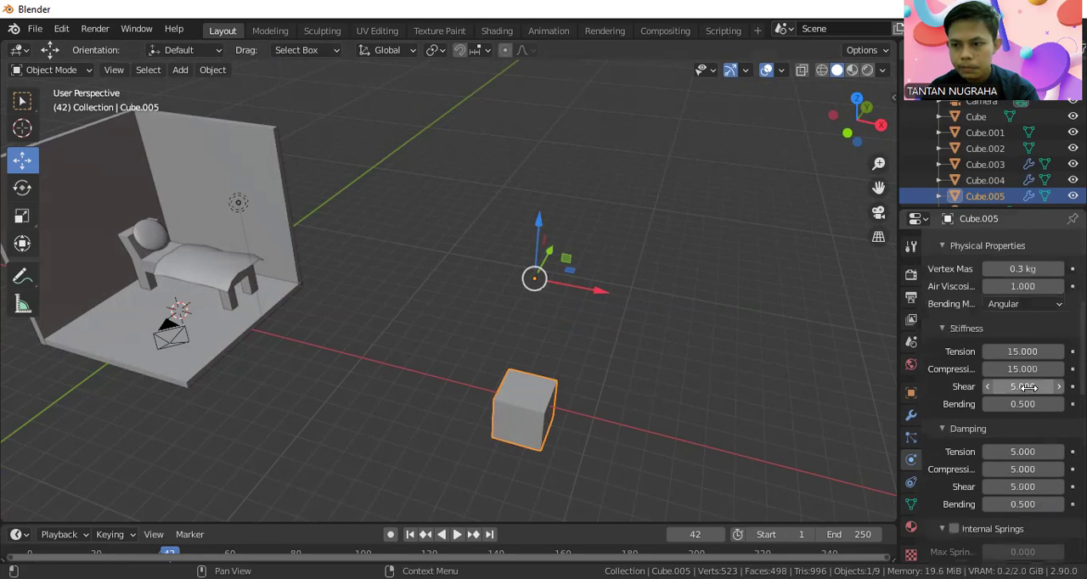
scroll(1027, 386, "up", 5)
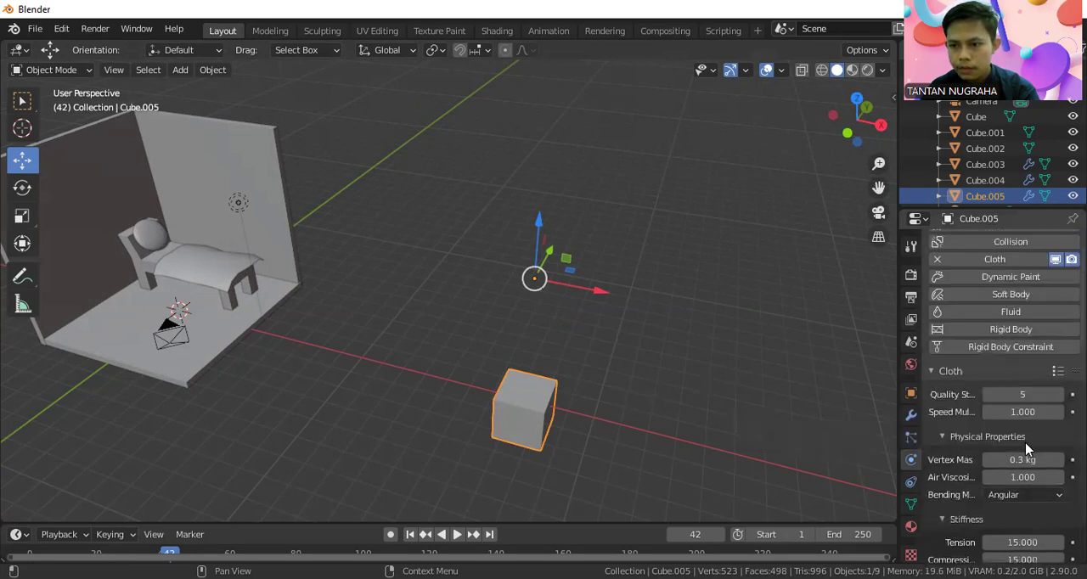
scroll(1025, 448, "up", 1)
scroll(1025, 448, "down", 8)
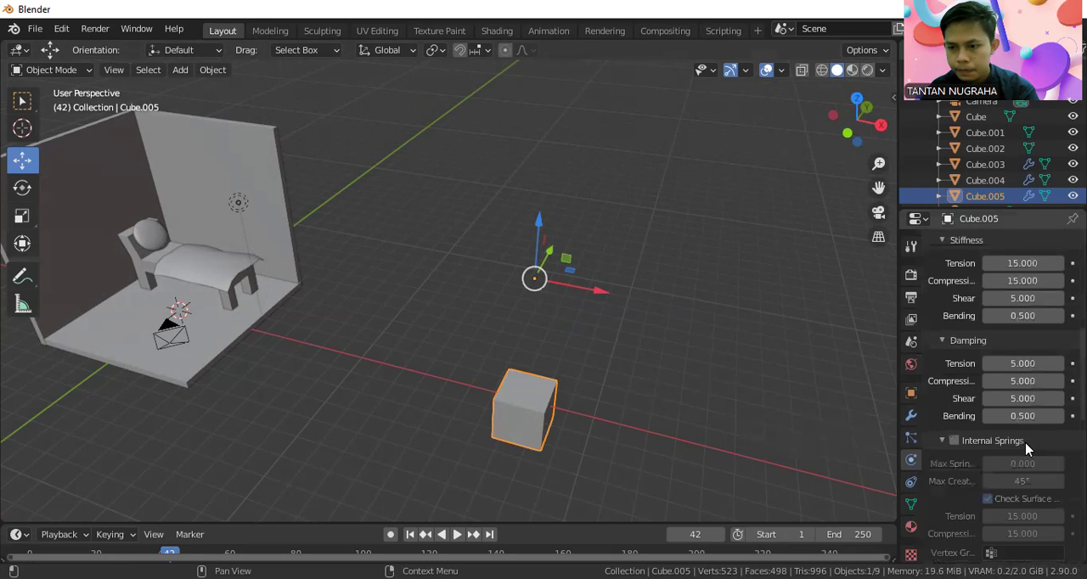
scroll(1026, 443, "down", 10)
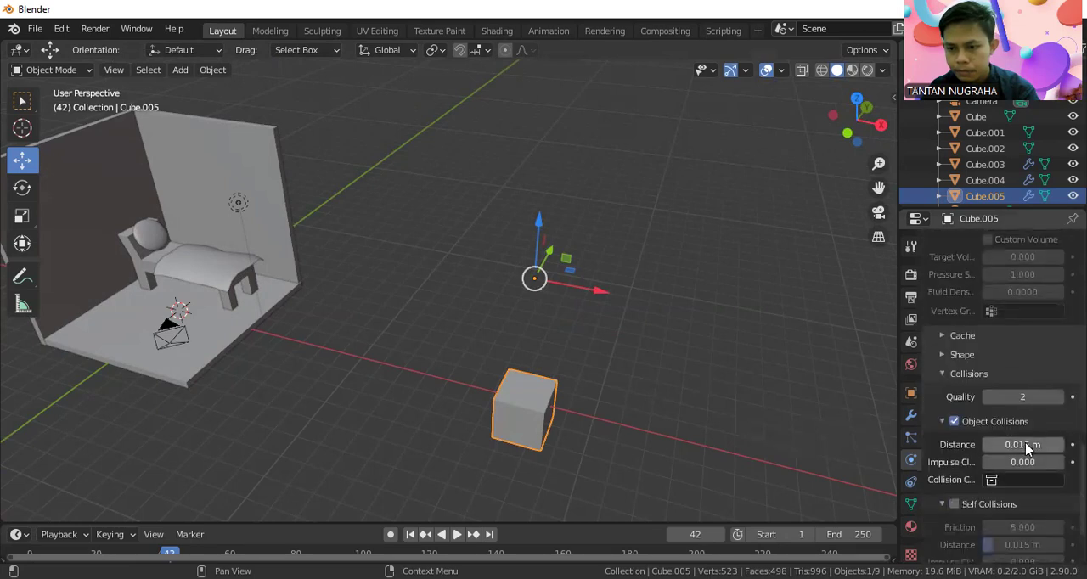
scroll(1027, 448, "down", 2)
scroll(1026, 441, "up", 12)
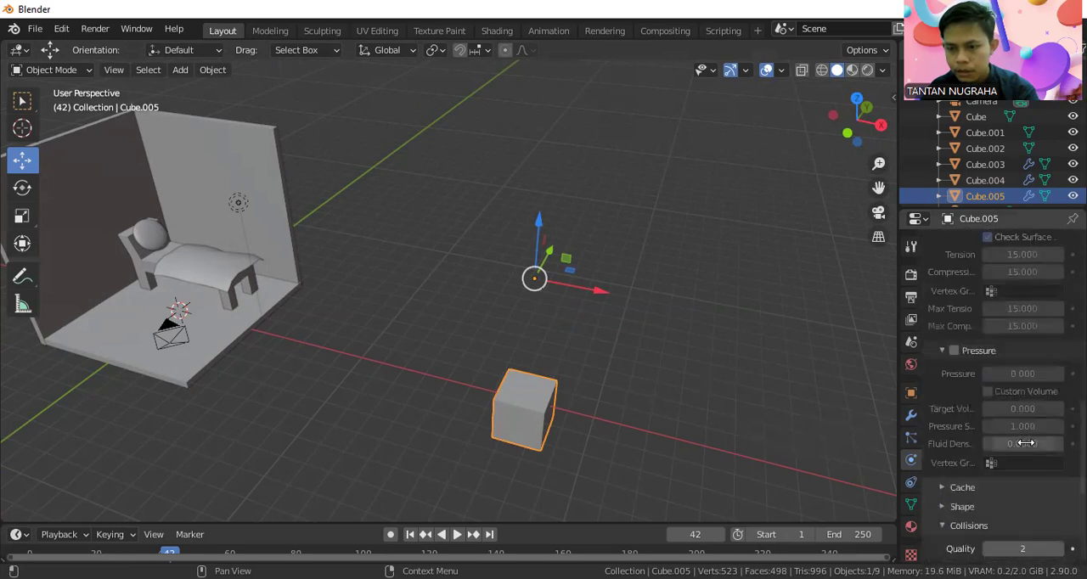
scroll(1026, 441, "up", 8)
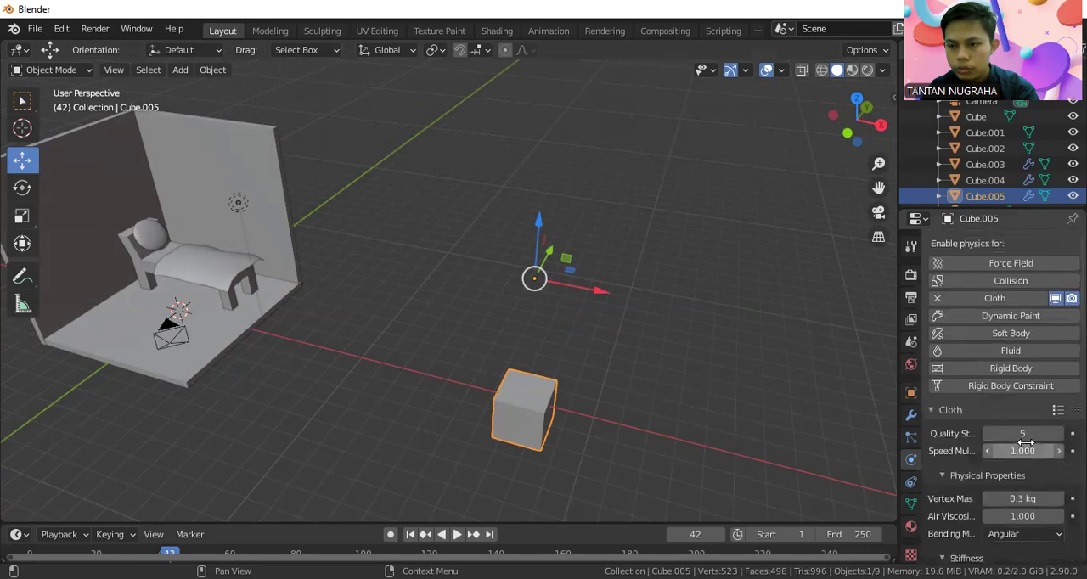
left_click(1057, 410)
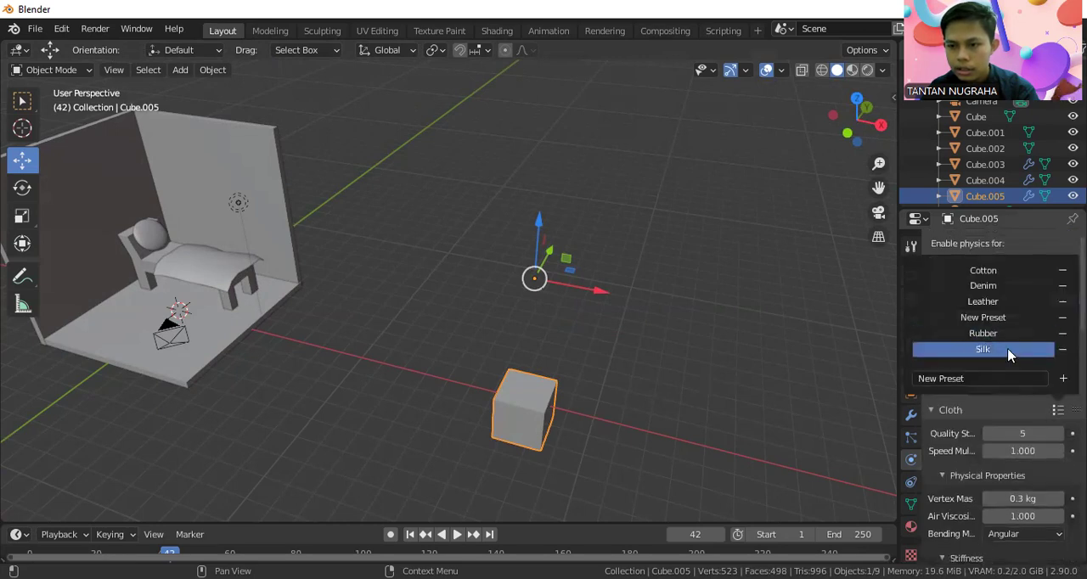
left_click(1010, 351)
Look through the cube's stiffness, damping and pressure settings and collapse the Collisions section.
scroll(1013, 435, "down", 5)
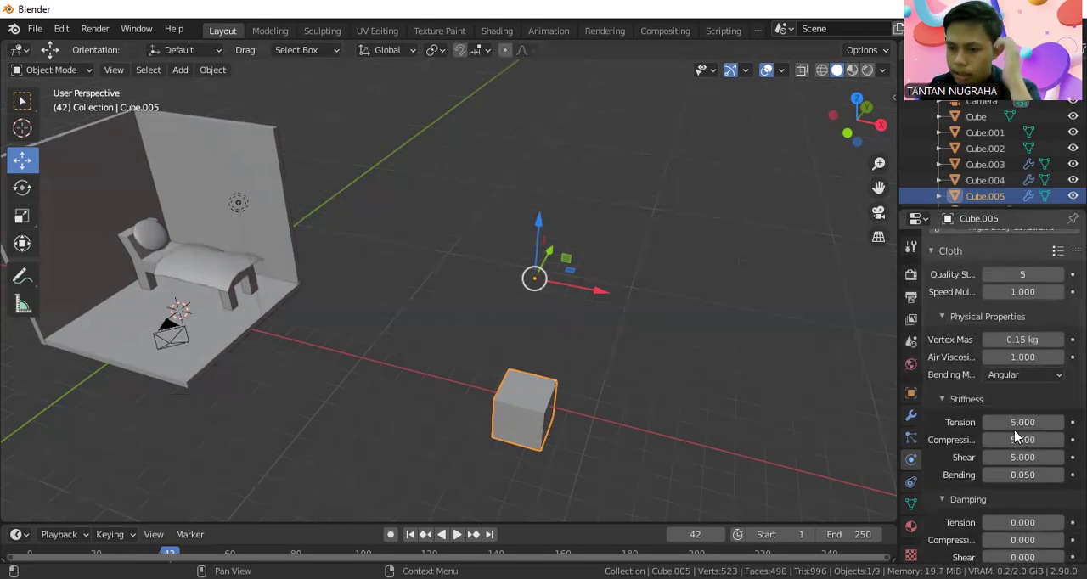
scroll(1016, 433, "down", 5)
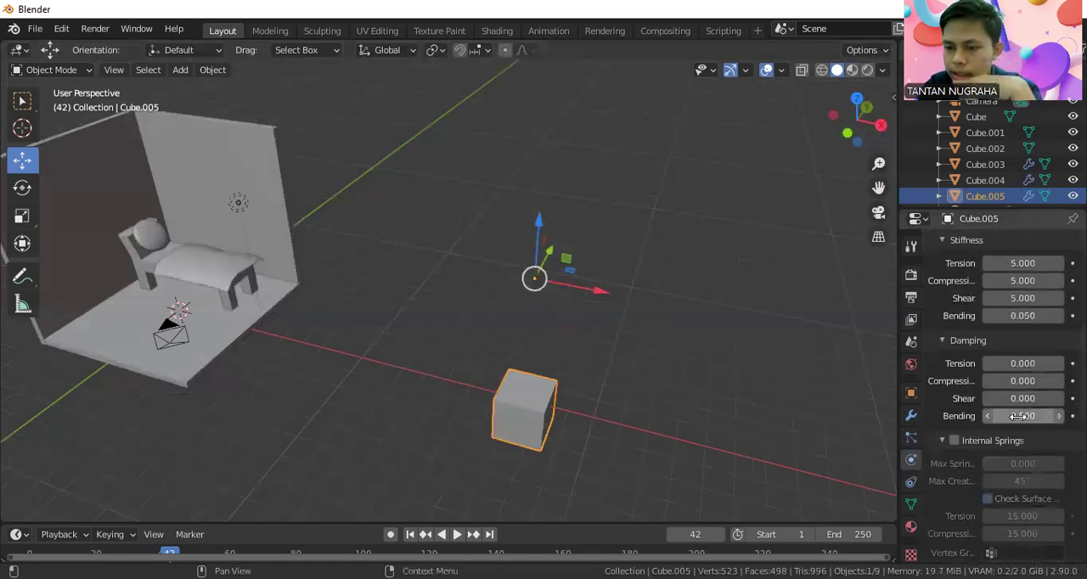
scroll(1019, 420, "down", 10)
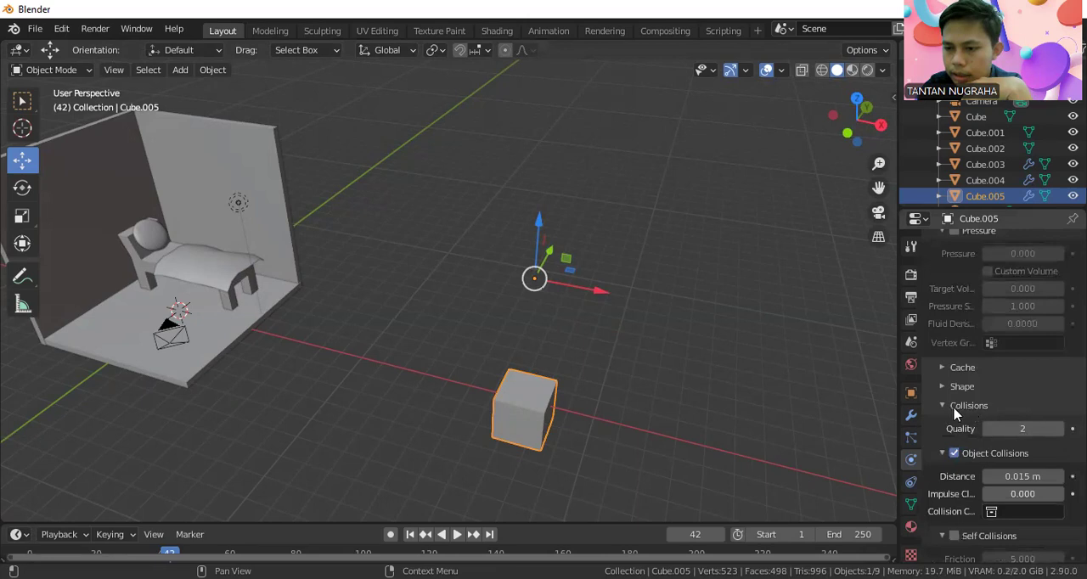
left_click(951, 408)
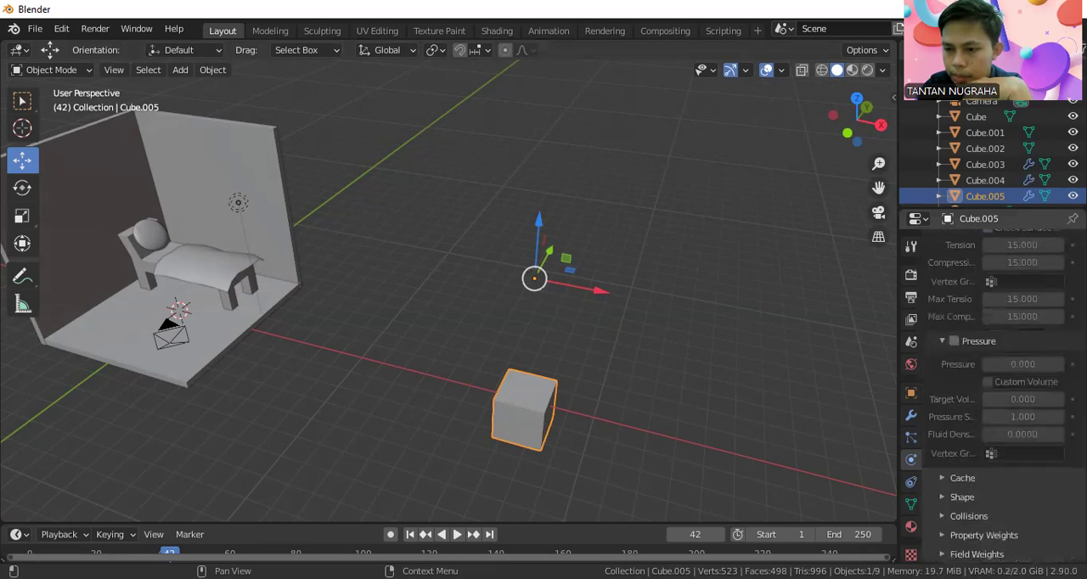
Set the cloth's gravity field weight to 0 and raise the cube about 2.14 m along Z.
scroll(1014, 478, "down", 5)
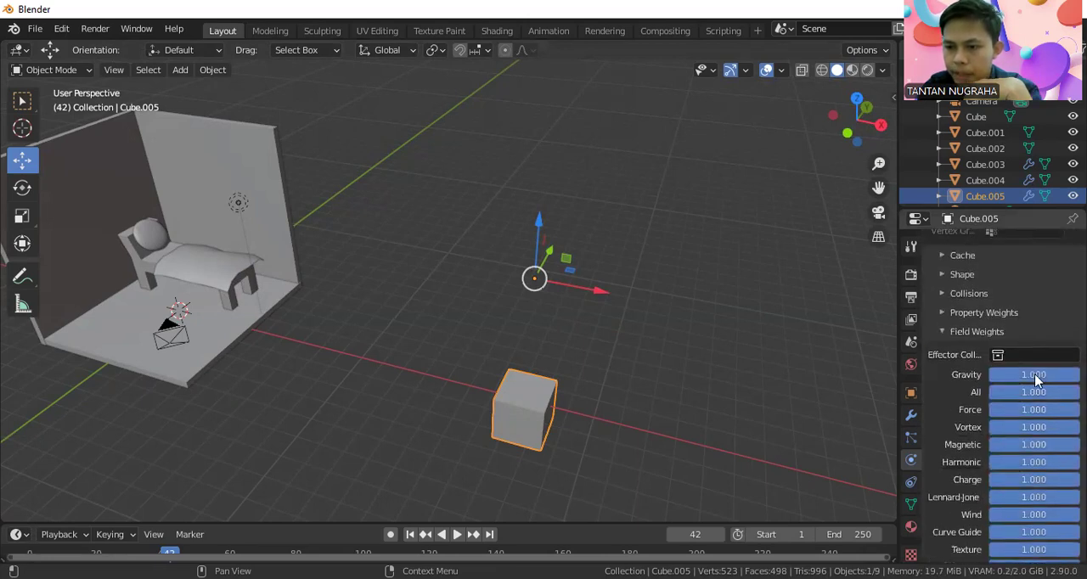
left_click(1050, 378)
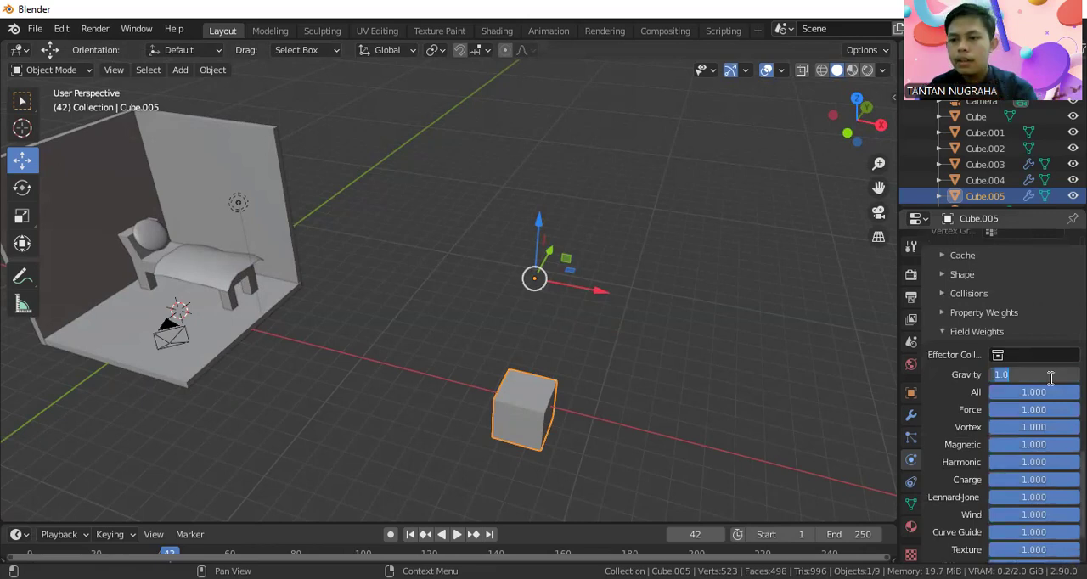
type("0")
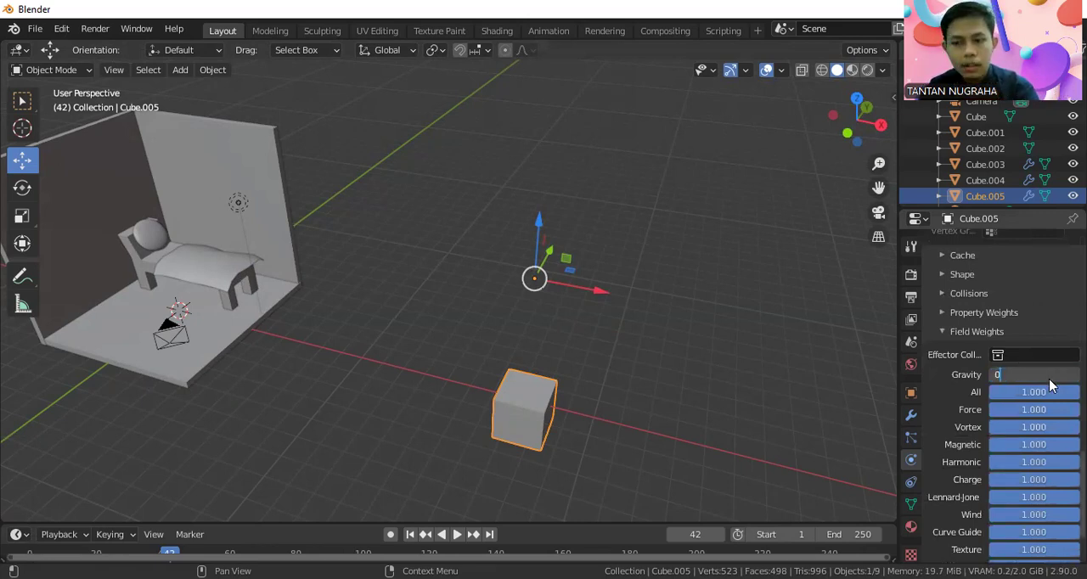
key("Return")
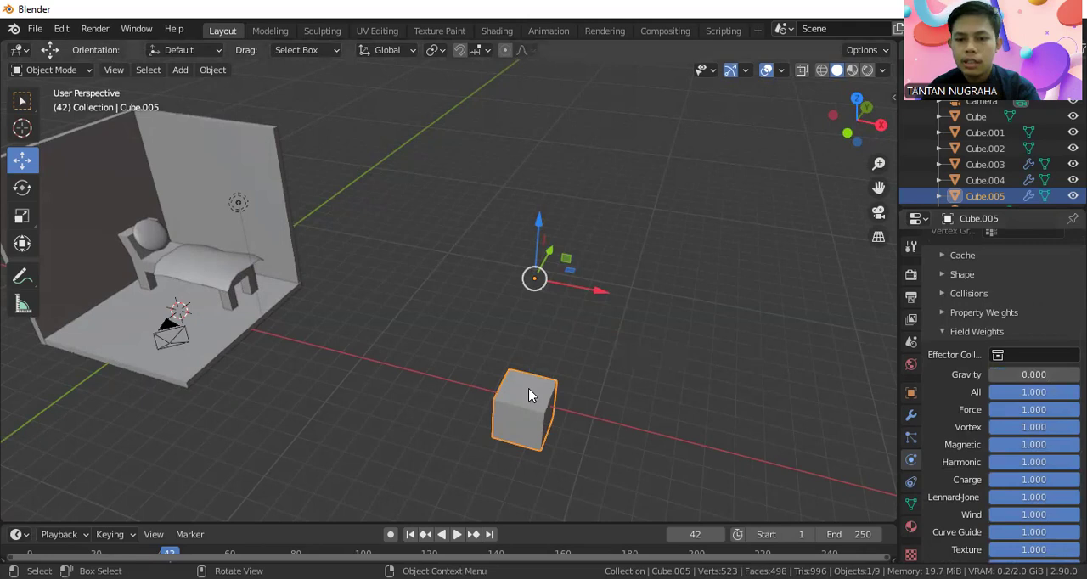
left_click_drag(536, 240, 540, 180)
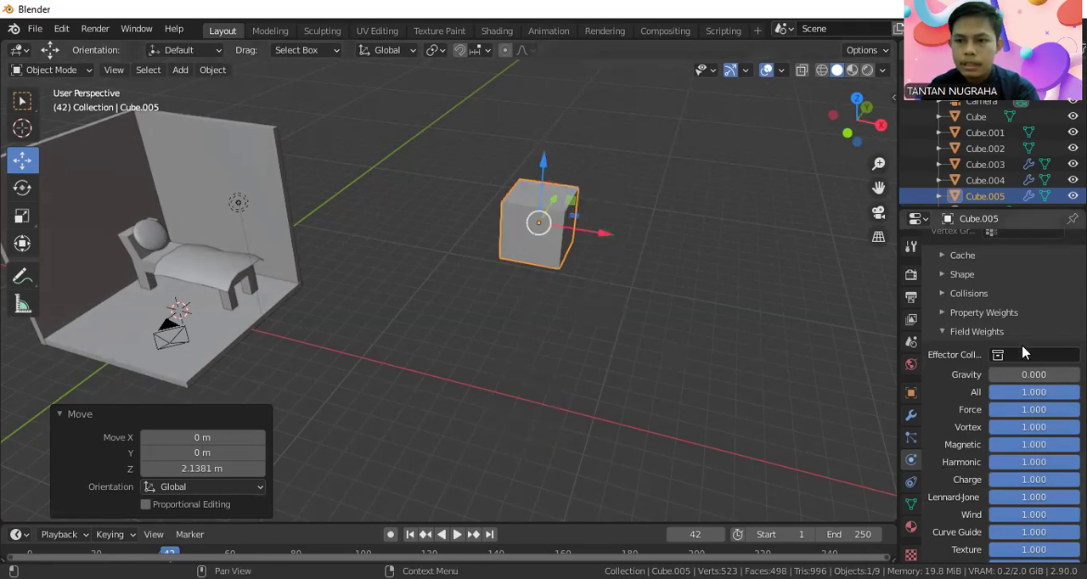
left_click(58, 72)
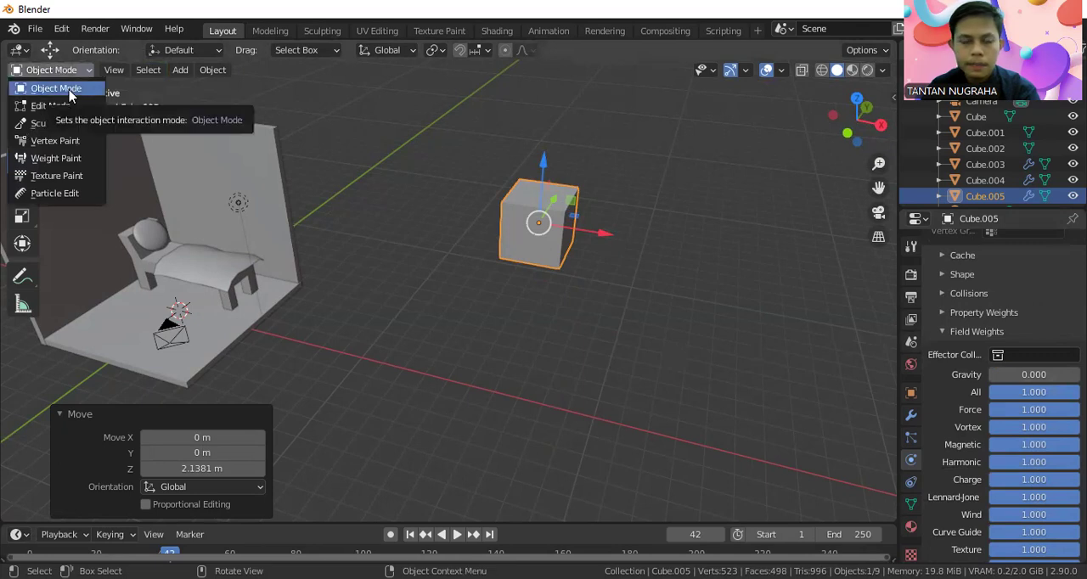
left_click(51, 105)
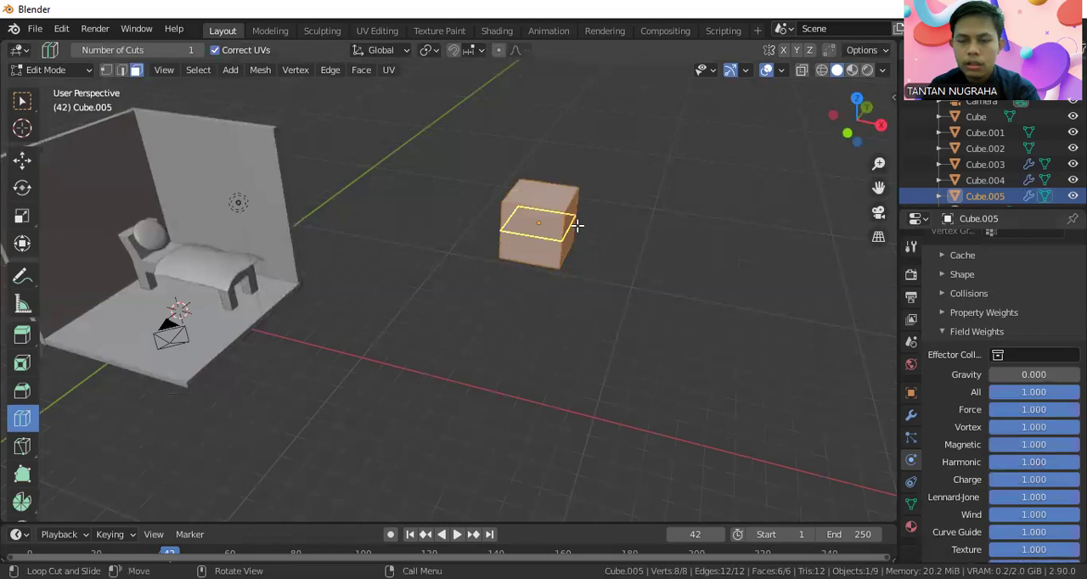
left_click(49, 69)
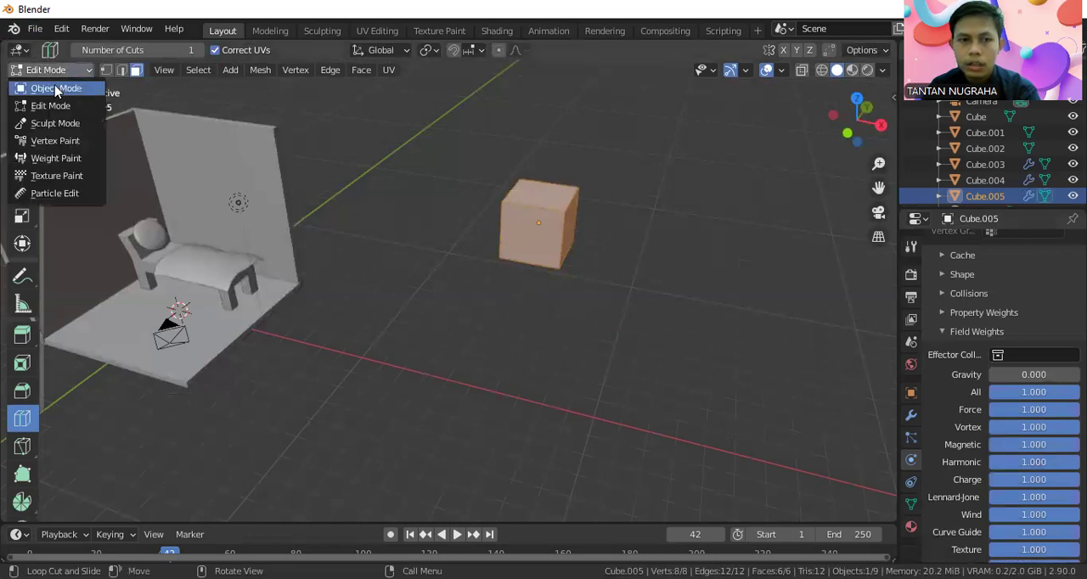
left_click(49, 89)
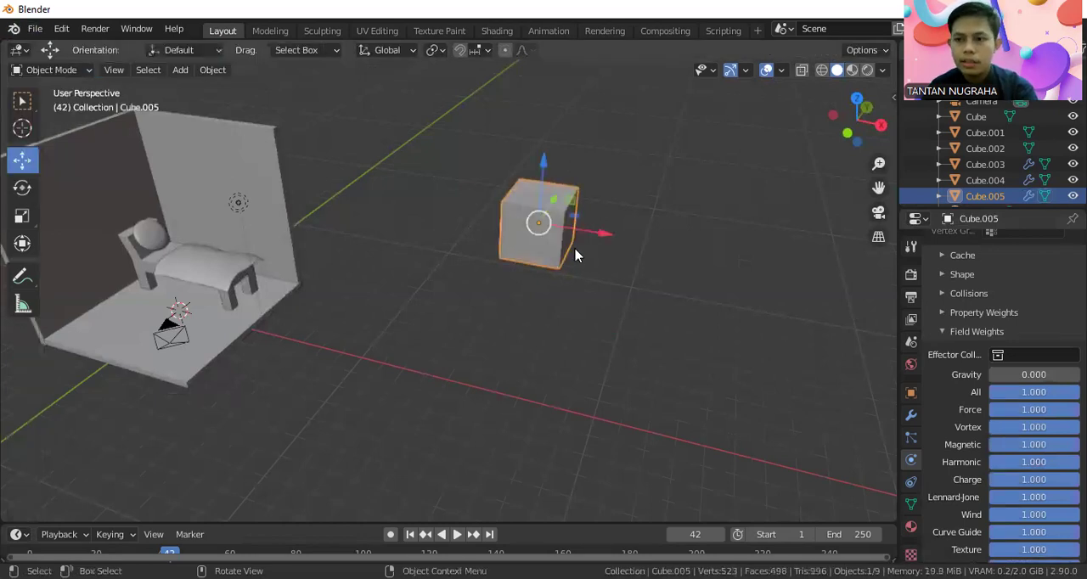
Flatten the cube into a thin slab by scaling it along Z by about -0.064.
key("s")
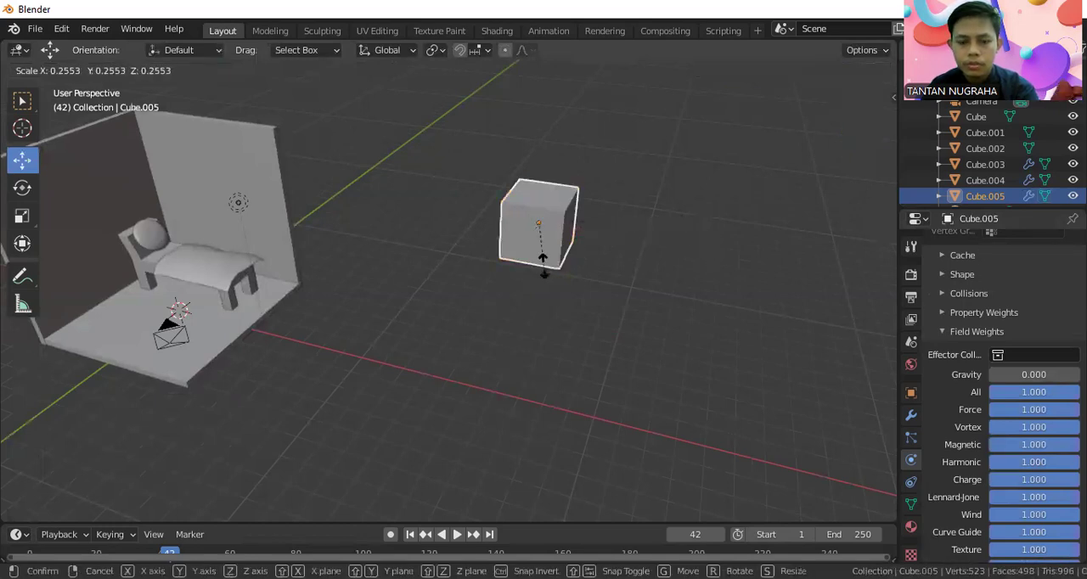
key("z")
left_click(535, 222)
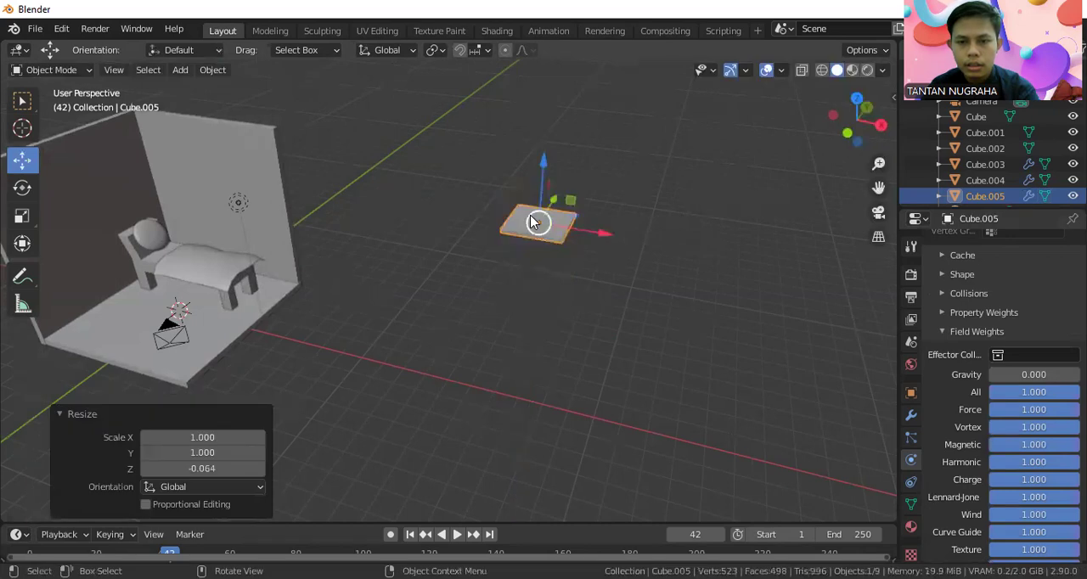
scroll(545, 212, "up", 3)
scroll(560, 200, "up", 2)
middle_click_drag(643, 161, 614, 206)
scroll(618, 214, "up", 2)
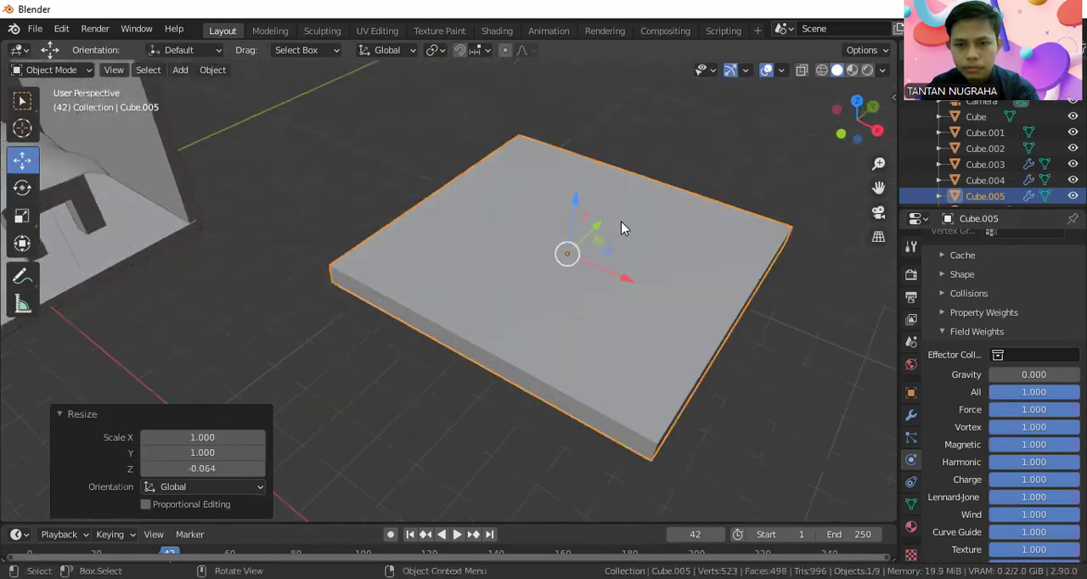
key("s")
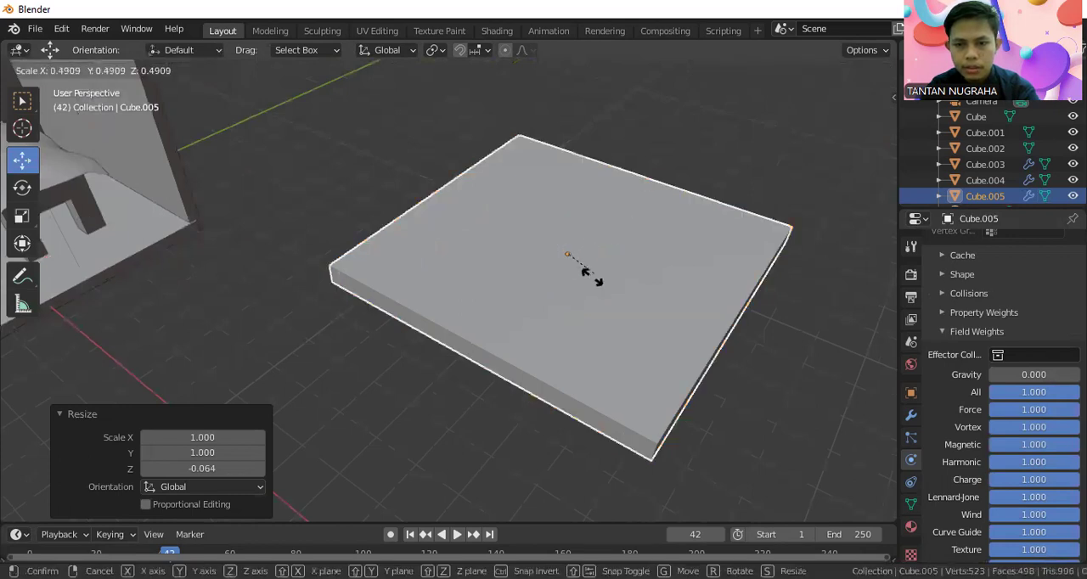
left_click(592, 308)
key("z")
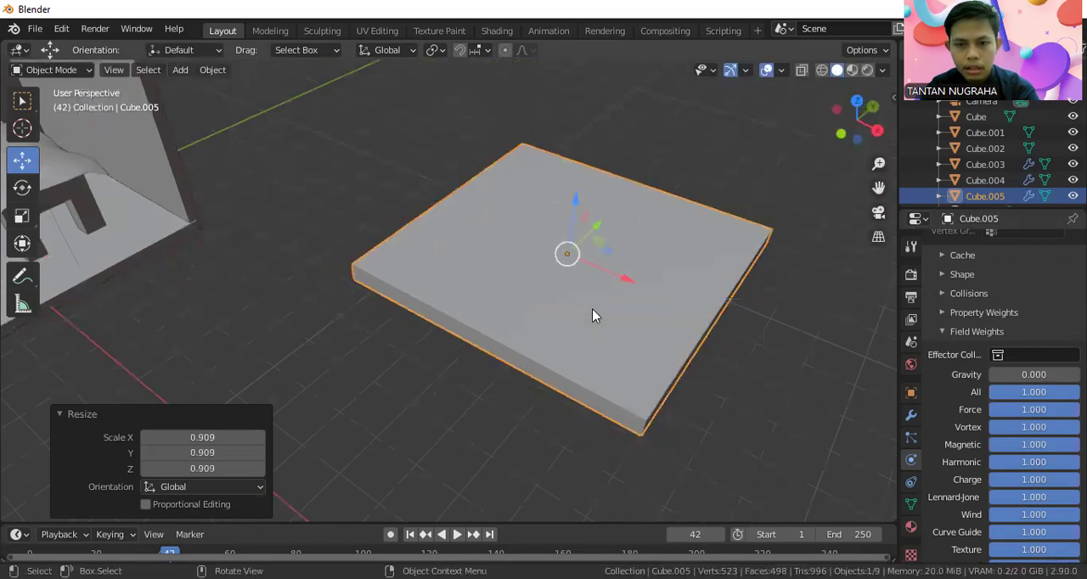
key("ctrl+z")
key("s")
key("z")
left_click(585, 253)
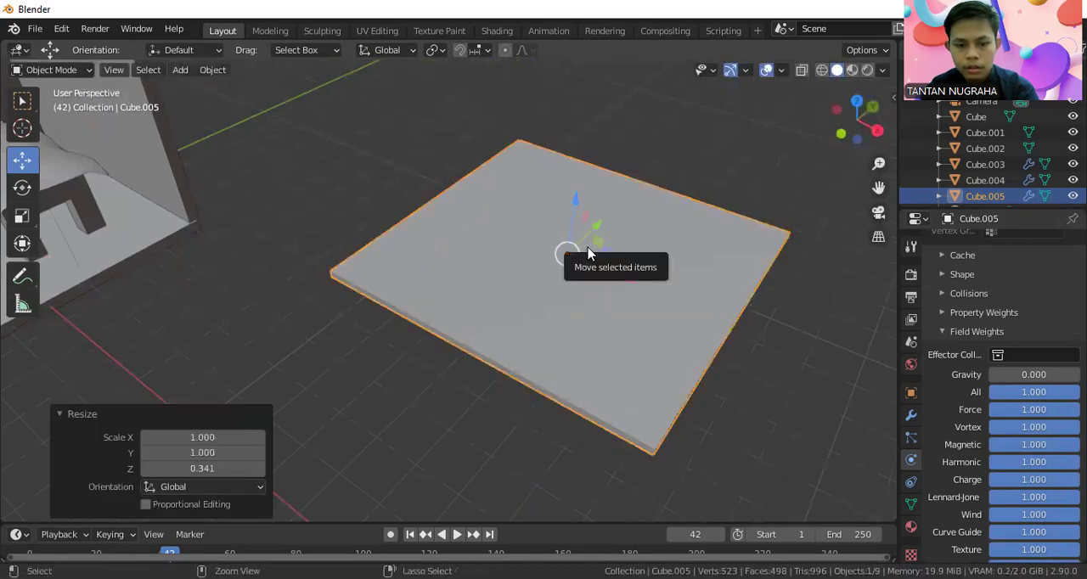
key("ctrl+z")
Thicken the slab by scaling it along Z by about -4.968.
key("s")
key("z")
left_click(575, 361)
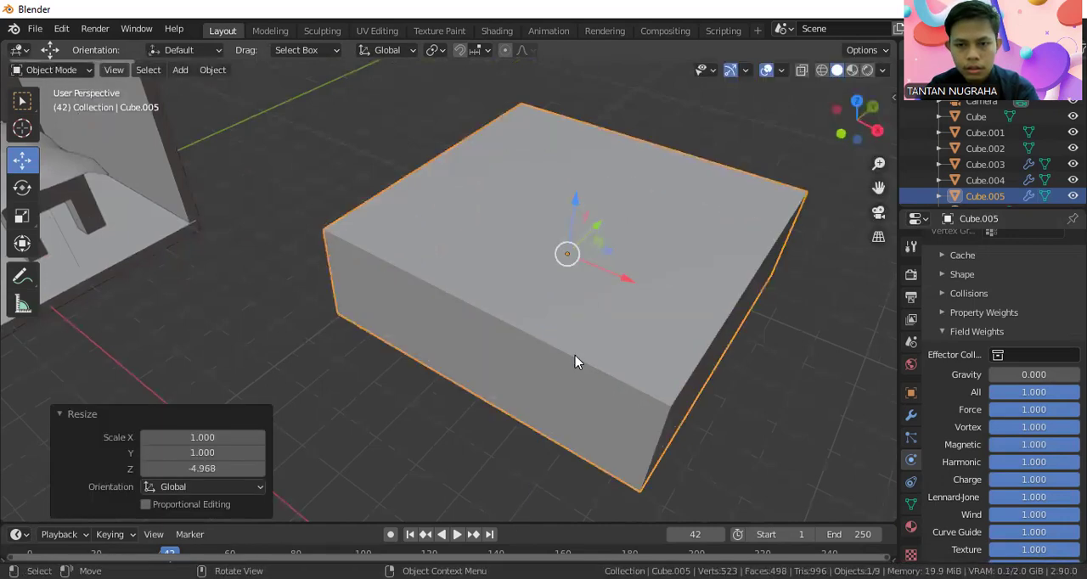
middle_click_drag(575, 361, 537, 349)
mouse_move(564, 351)
middle_mouse_down()
mouse_move(528, 355)
mouse_move(563, 341)
middle_mouse_up()
scroll(563, 341, "down", 5)
middle_click_drag(488, 278, 487, 251)
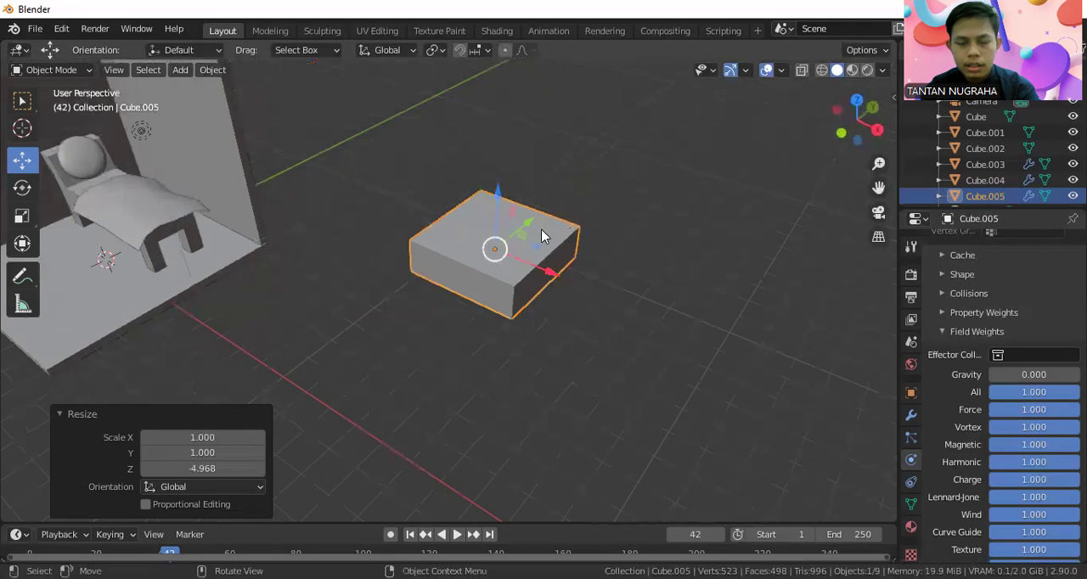
Put the slab into Edit Mode.
scroll(586, 237, "up", 2)
left_click(52, 70)
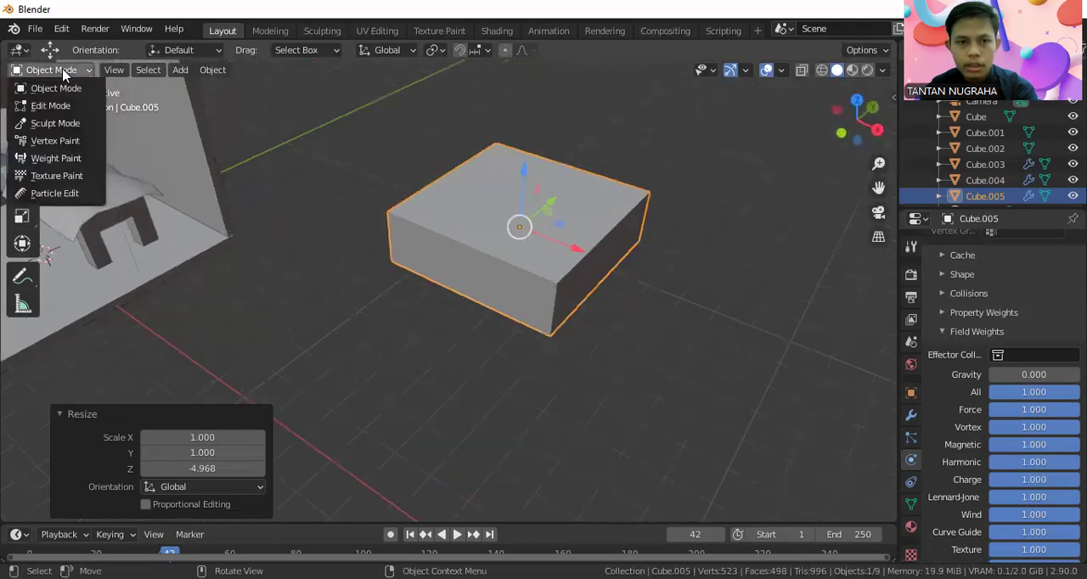
left_click(51, 106)
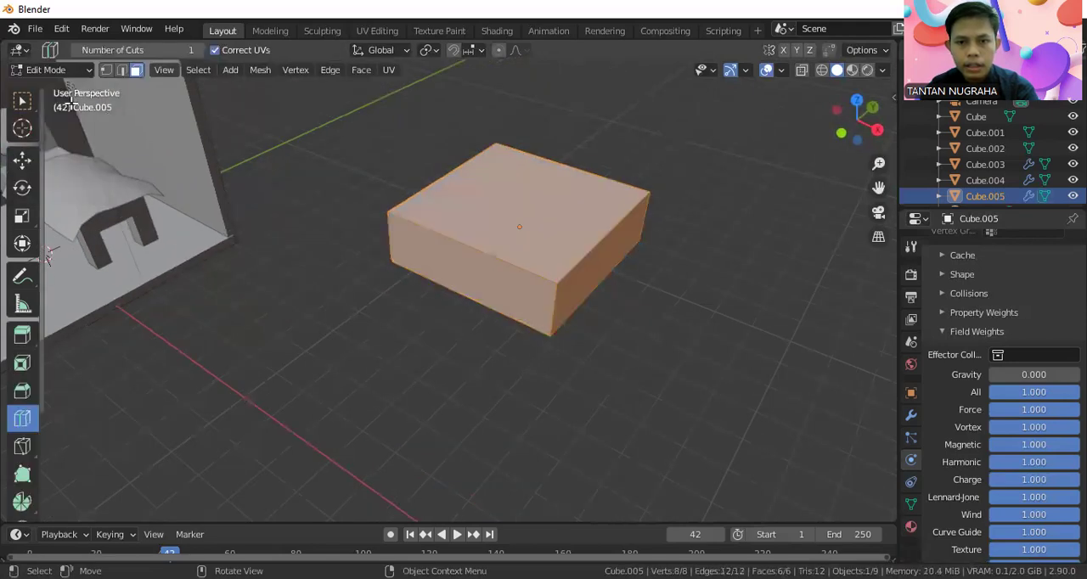
left_click_drag(428, 212, 441, 196)
type("12")
key("Return")
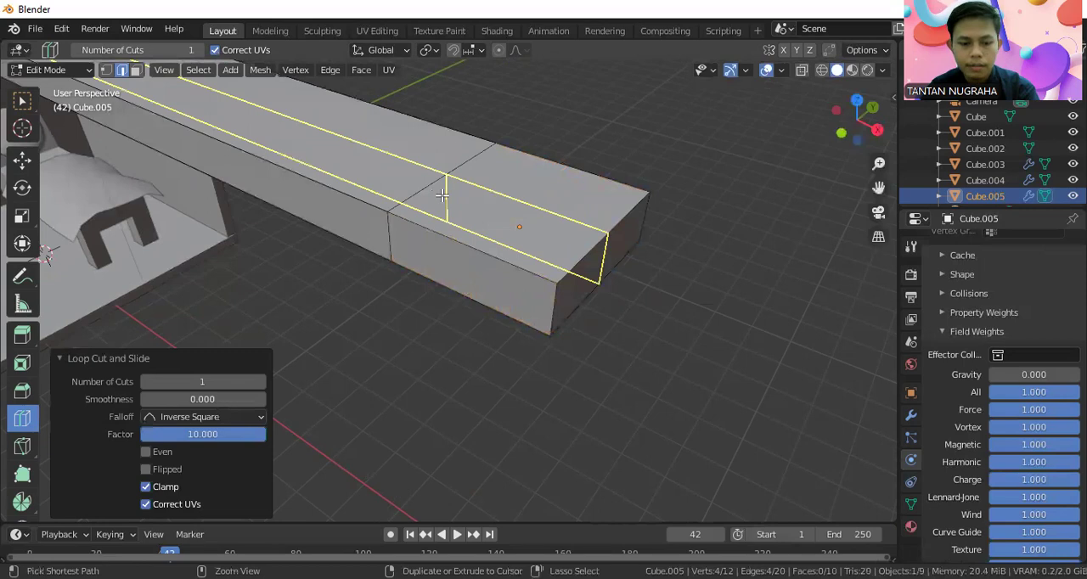
key("ctrl+z")
left_click(442, 195)
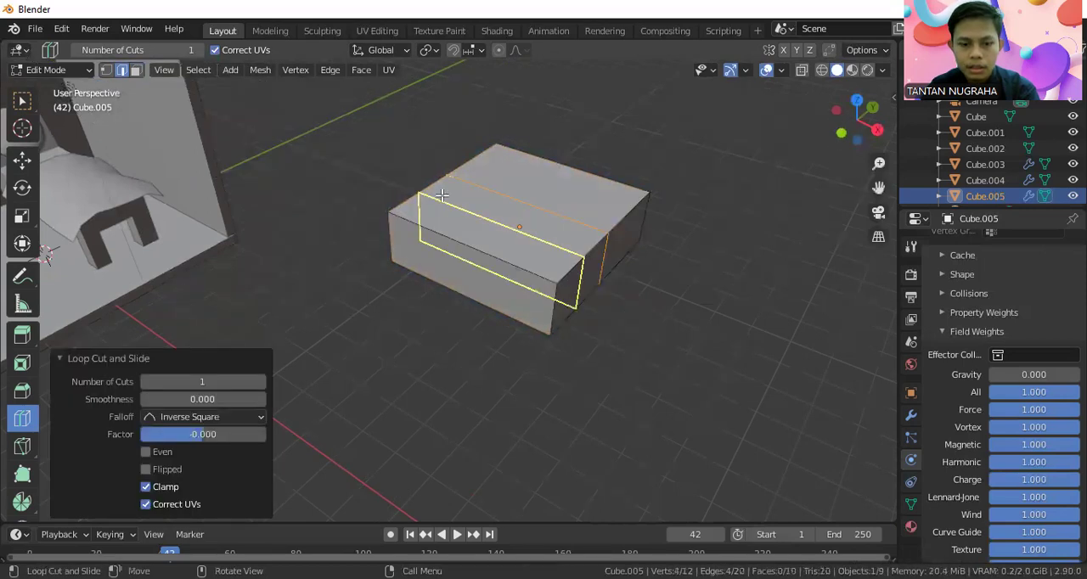
key("ctrl+z")
left_click(442, 195)
left_click(442, 196)
left_click(441, 196)
left_click(442, 195)
left_click(22, 101)
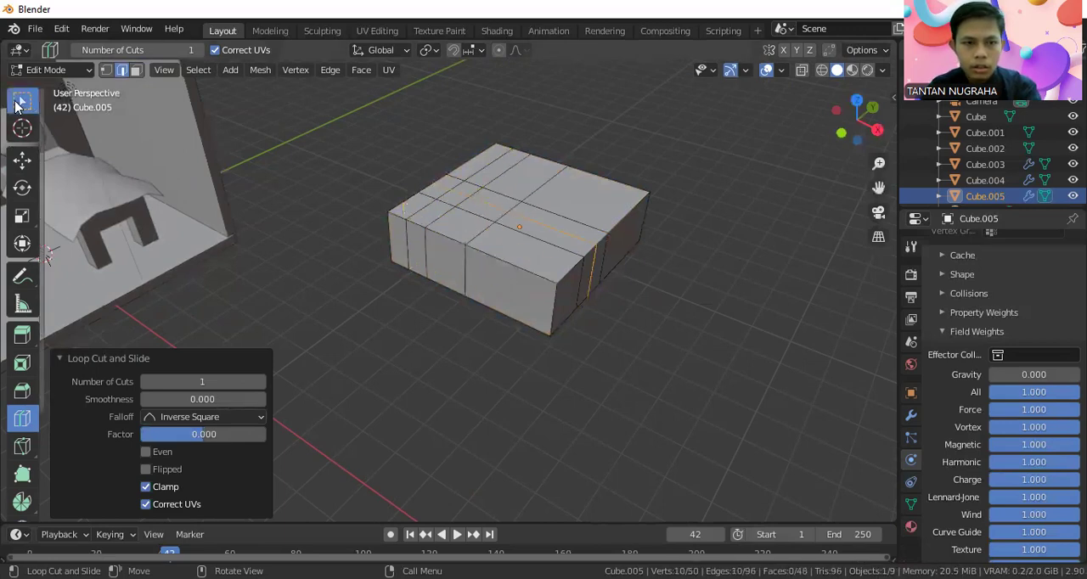
left_click(374, 219)
key("ctrl+z")
key("ctrl+z")
key("ctrl+z")
key("ctrl+z")
key("ctrl+z")
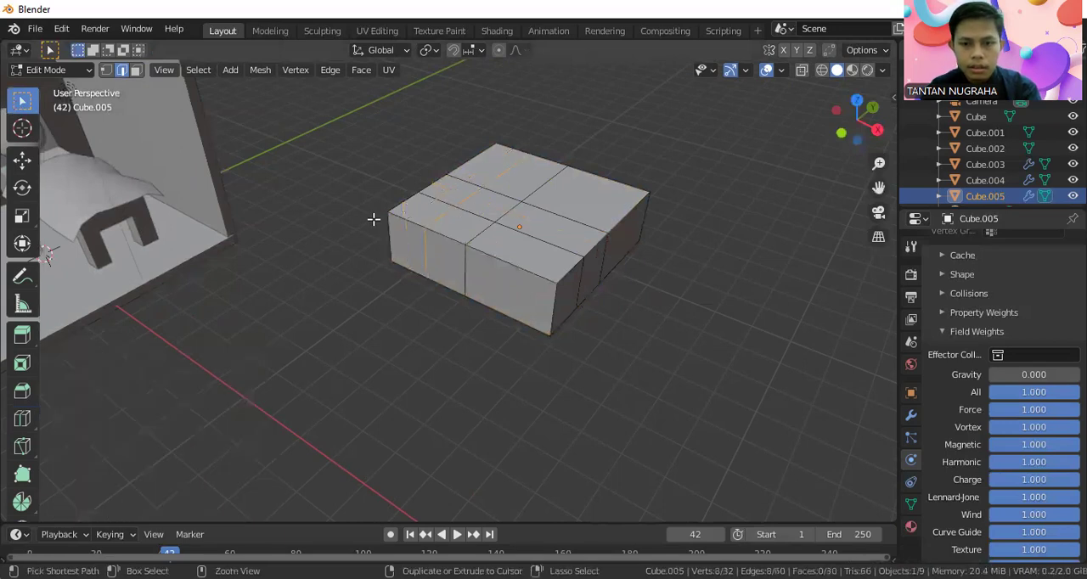
key("ctrl+z")
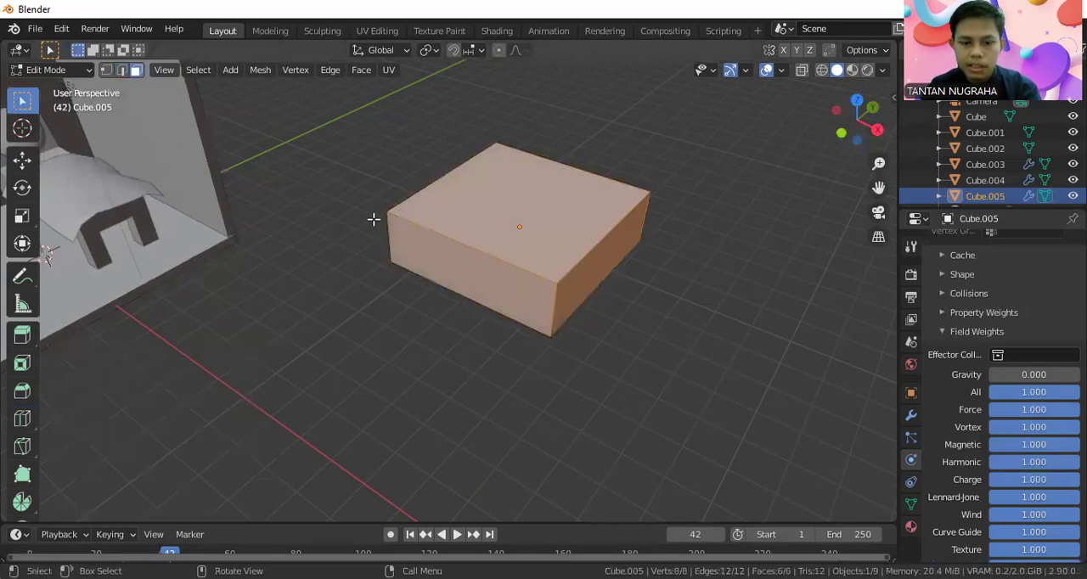
Deselect the mesh and add 12 evenly spaced loop cuts running along the slab's X direction.
key("alt+a")
key("ctrl+r")
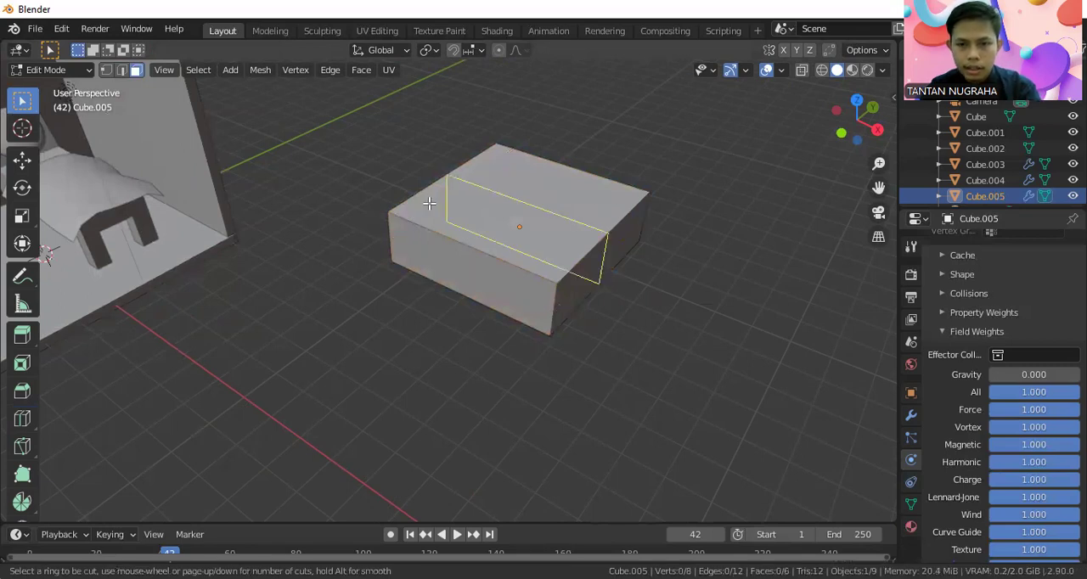
type("12")
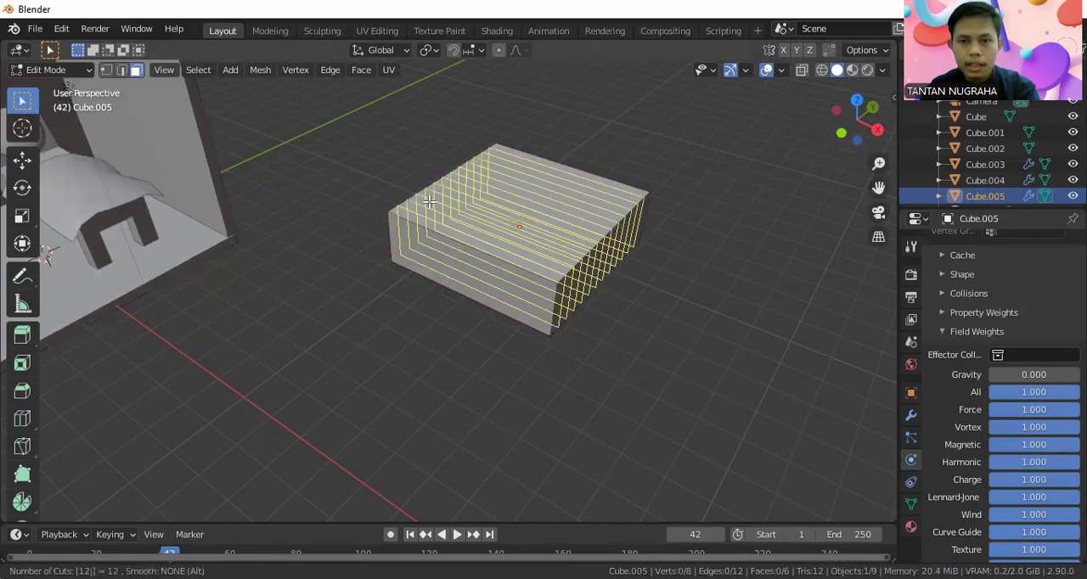
key("Return")
key("Return")
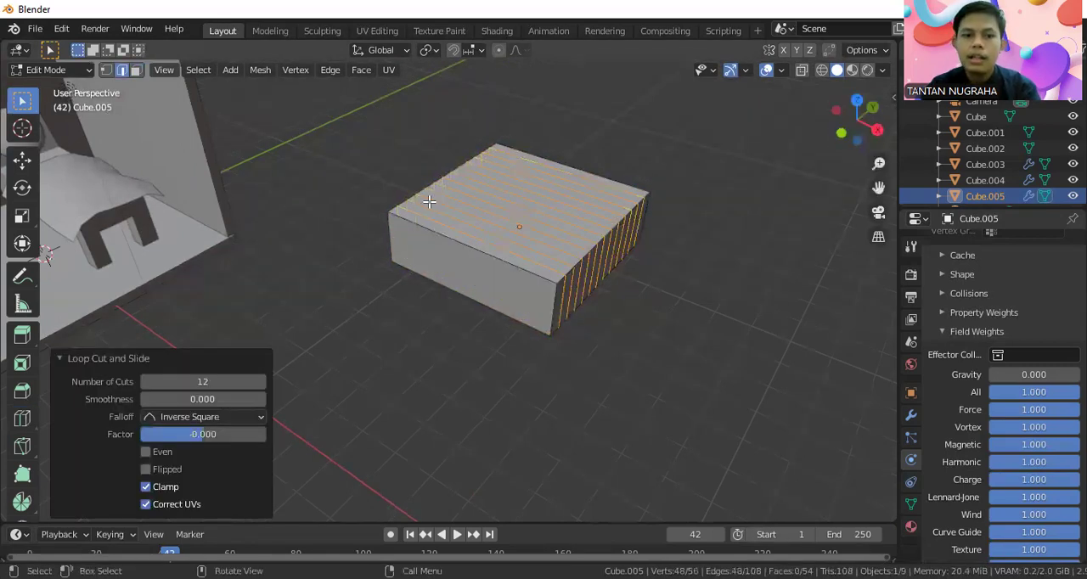
Add 12 evenly spaced loop cuts running along the slab's Y direction.
key("ctrl+r")
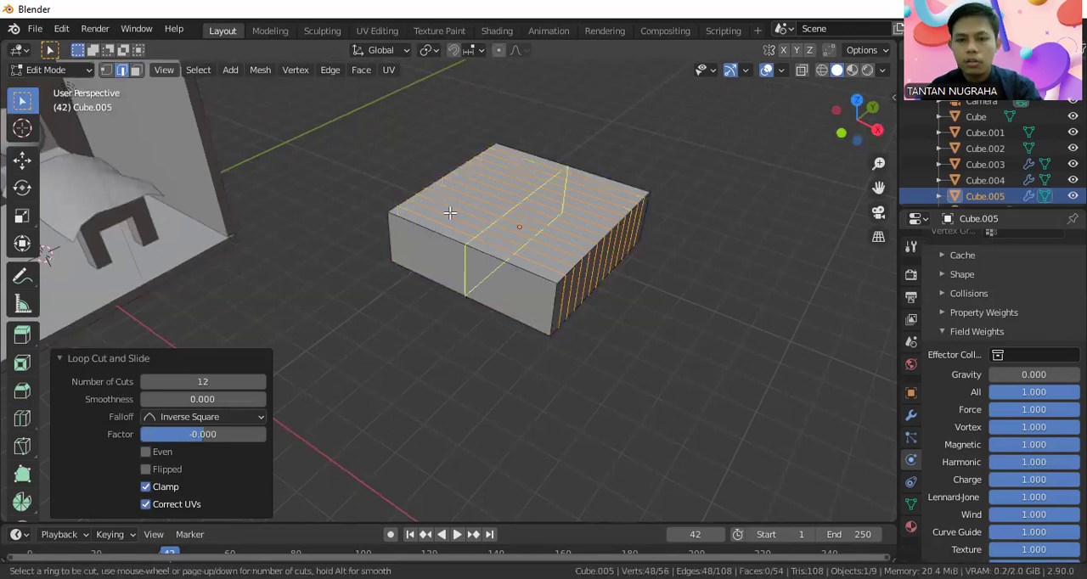
type("12")
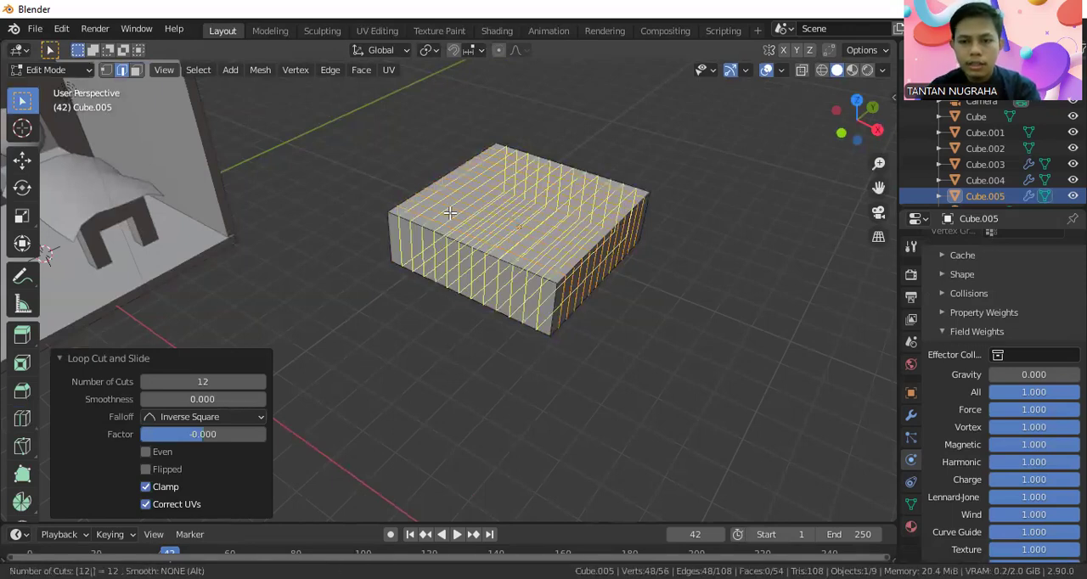
key("Return")
key("Return")
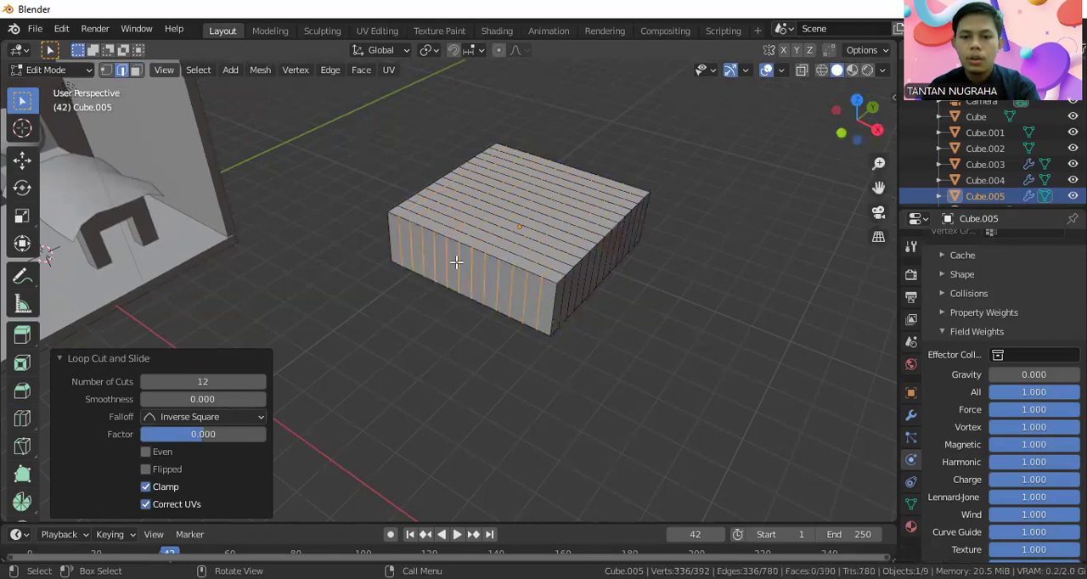
Add 2 horizontal loop cuts around the slab's sides and return to Object Mode.
key("ctrl+r")
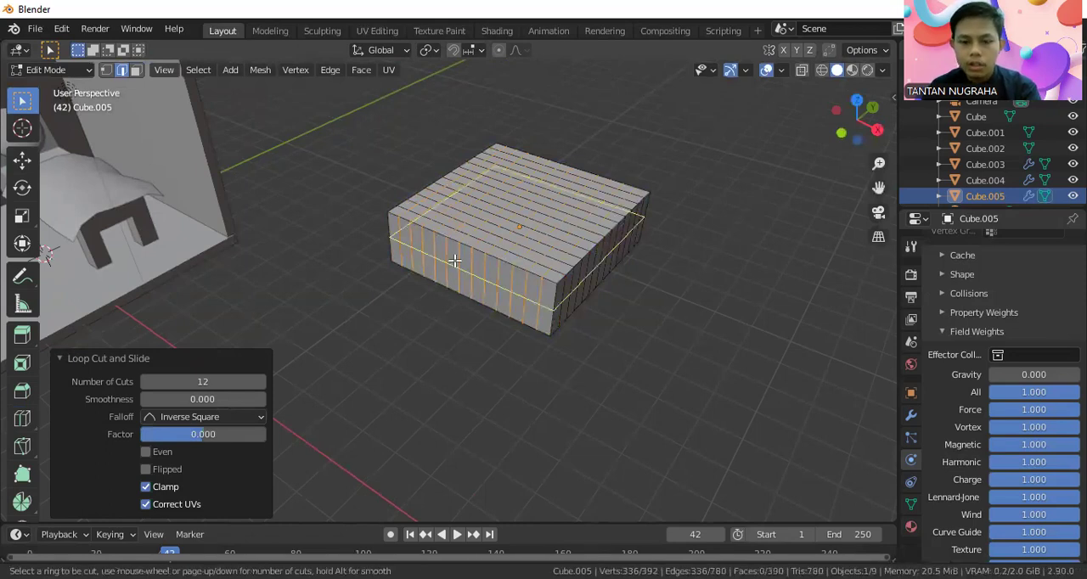
type("2")
left_click(454, 261)
left_click(454, 261)
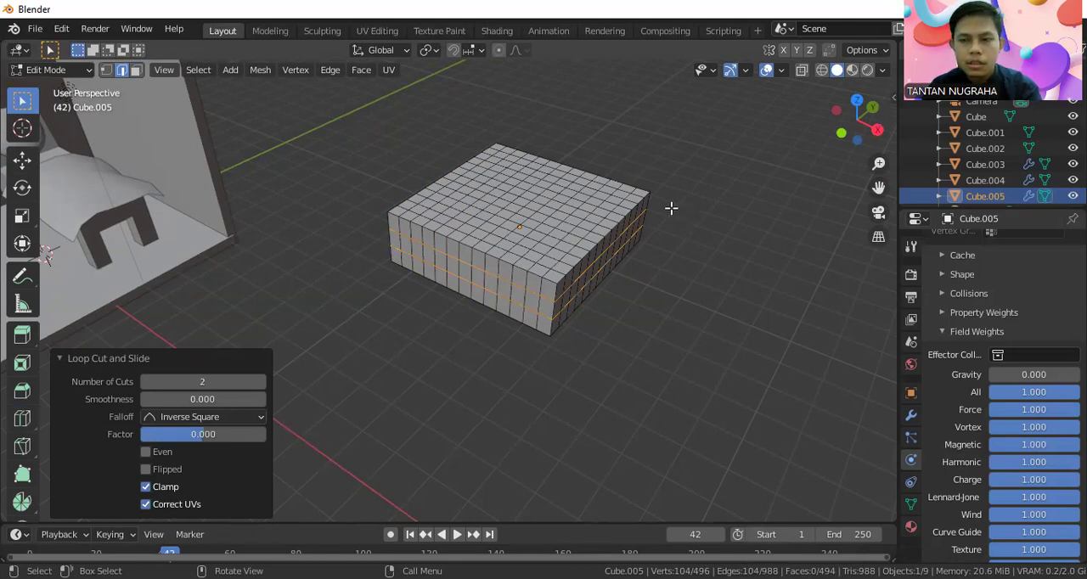
left_click(44, 71)
left_click(67, 91)
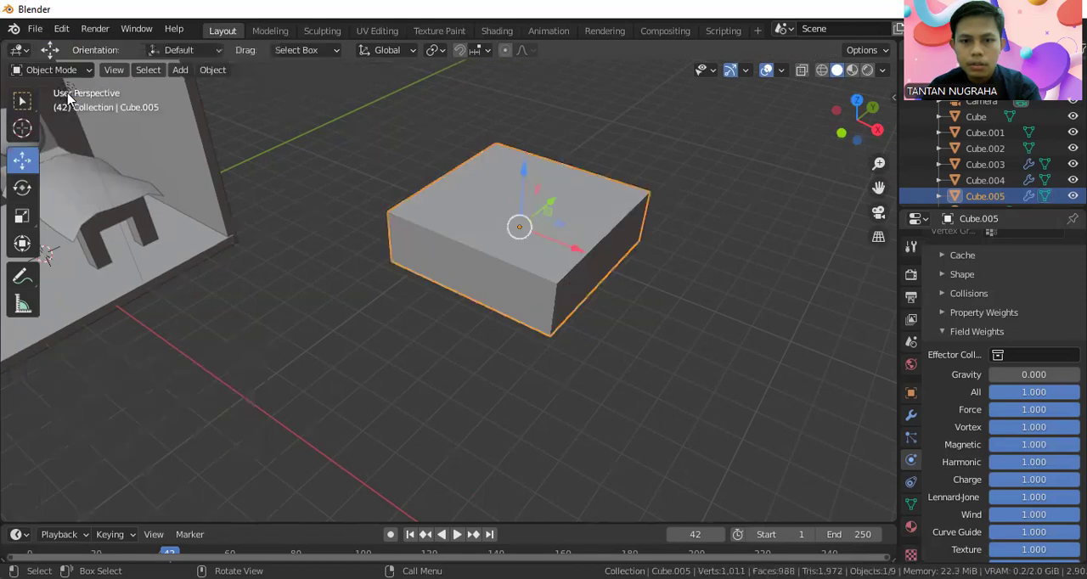
right_click(471, 240)
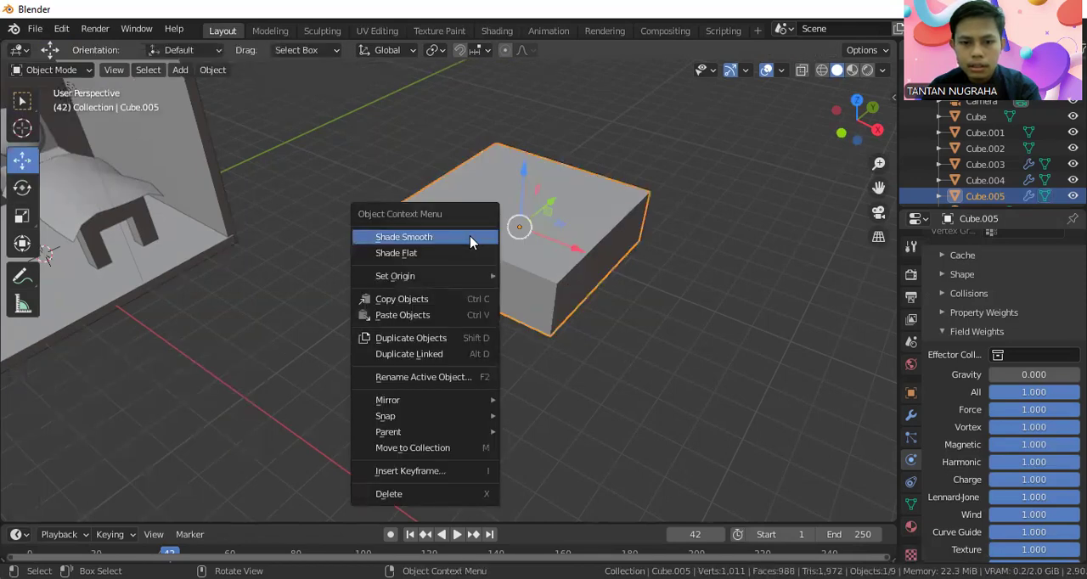
key("Escape")
key("shift+a")
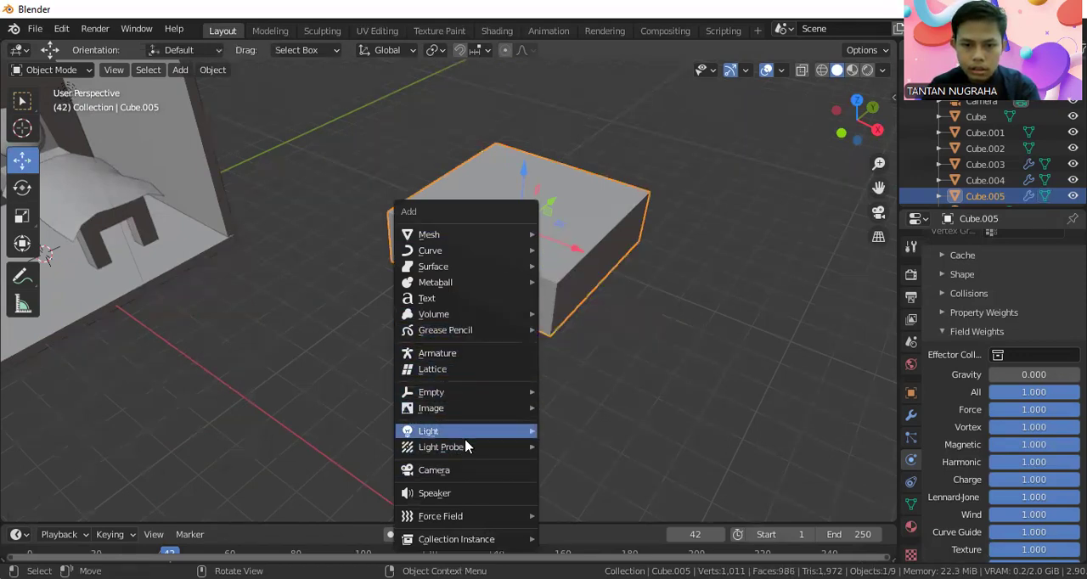
mouse_move(468, 451)
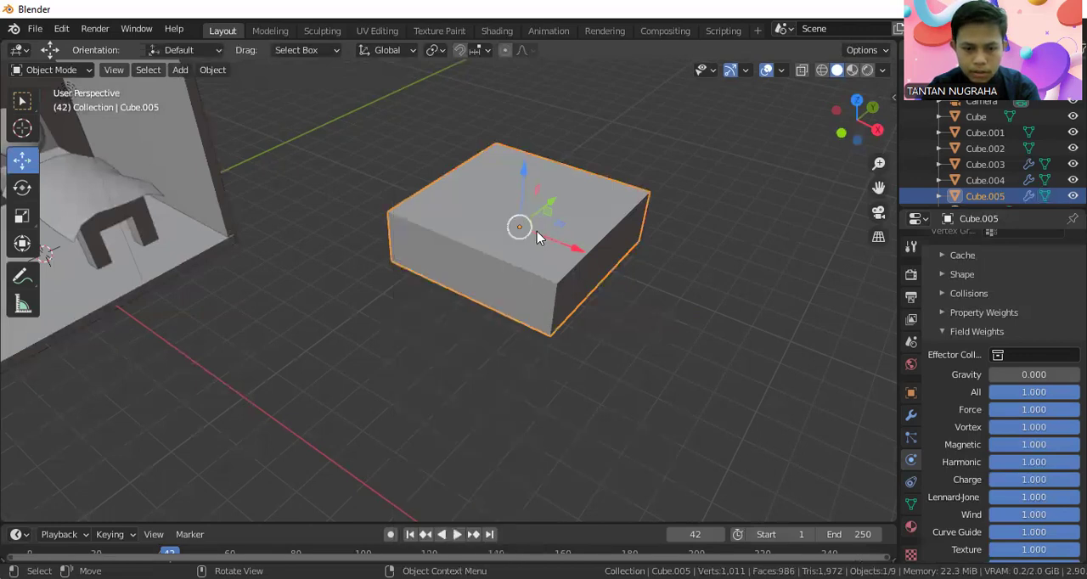
Add a force field of type Force to the scene.
key("shift+a")
mouse_move(535, 178)
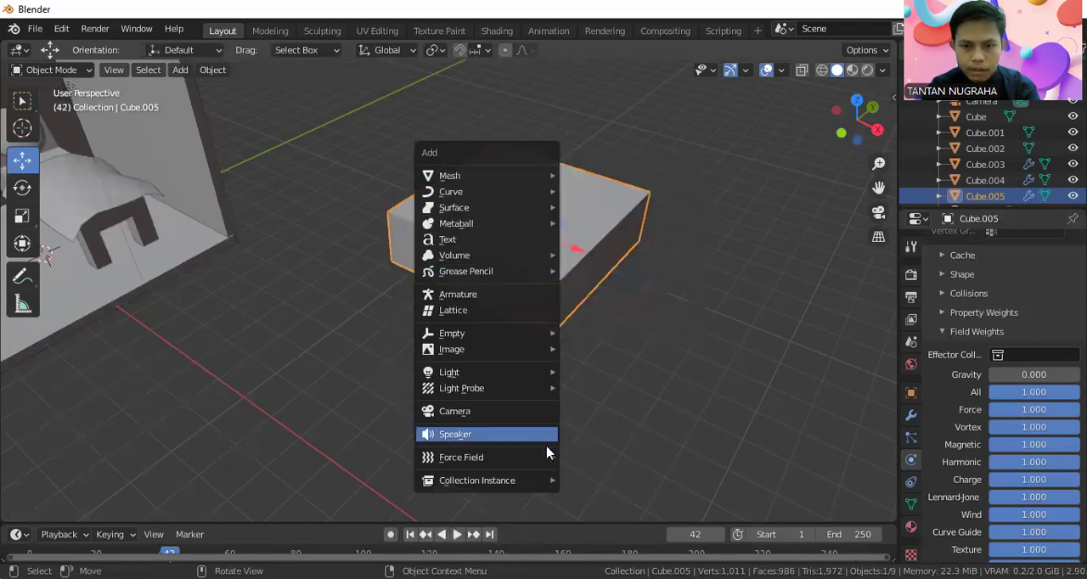
mouse_move(547, 457)
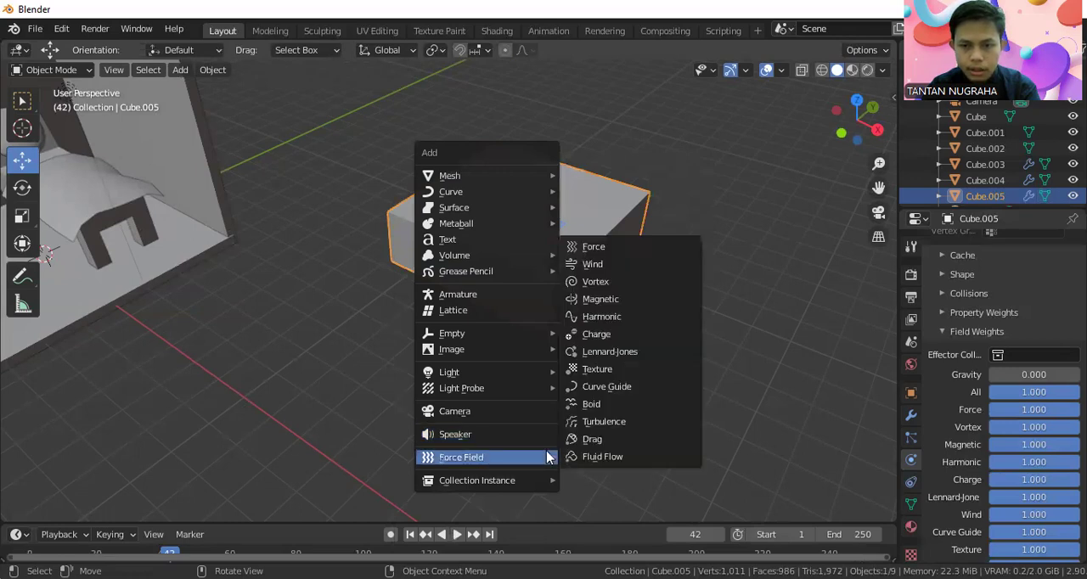
left_click(601, 250)
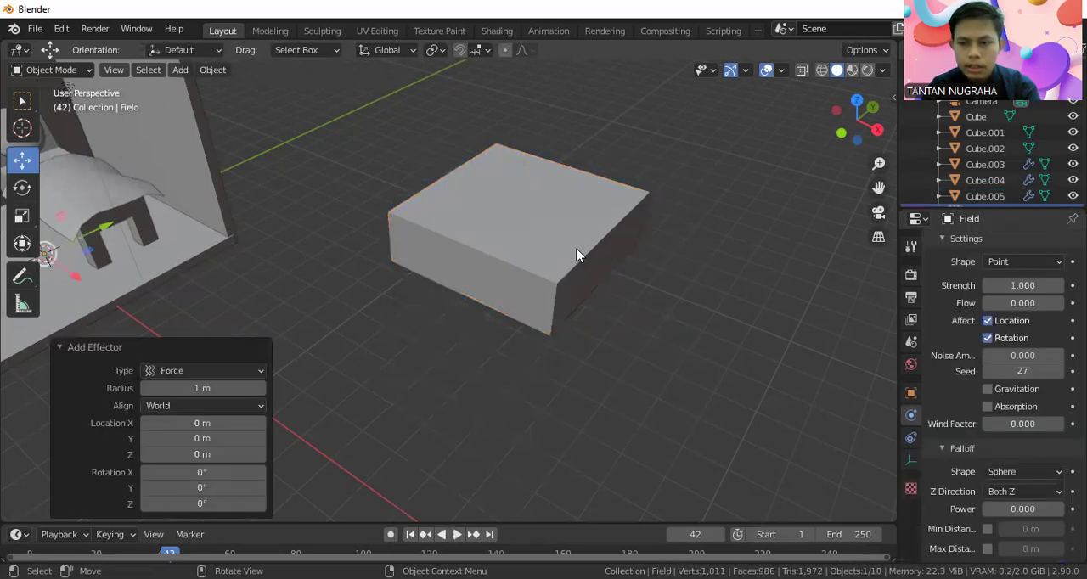
Set the force field's strength to 150.
scroll(1019, 361, "up", 2)
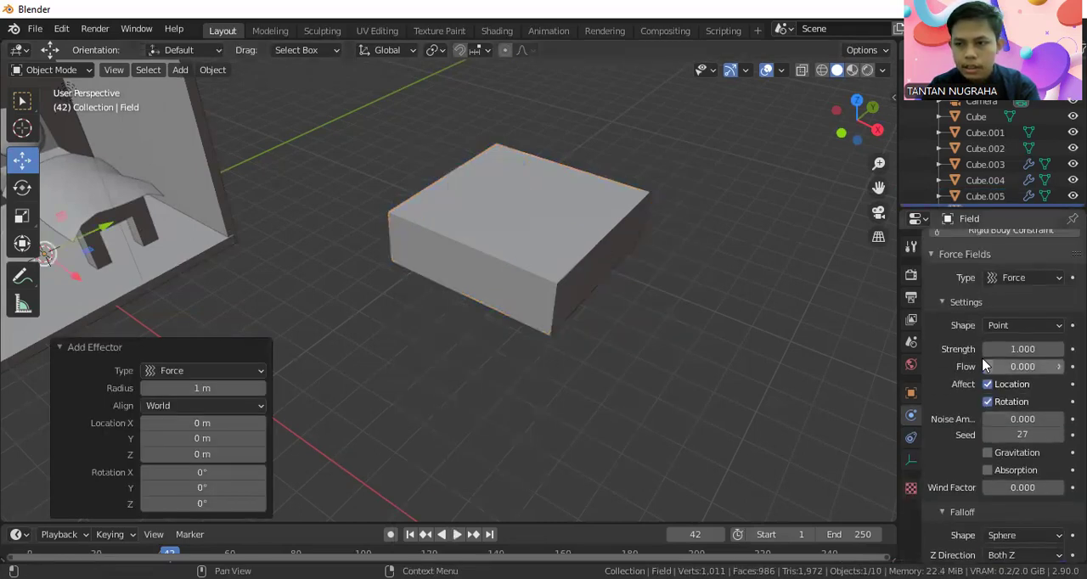
left_click(1026, 350)
key("BackSpace")
type("150")
key("Return")
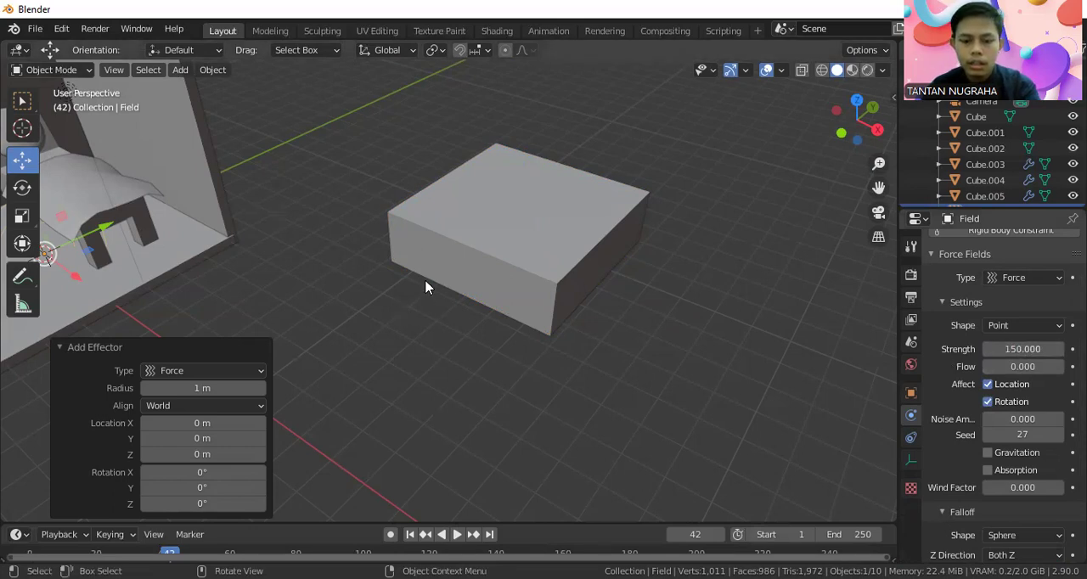
Play the cloth simulation to examine how the force field affects the slab, and pause it at frame 177.
key("space")
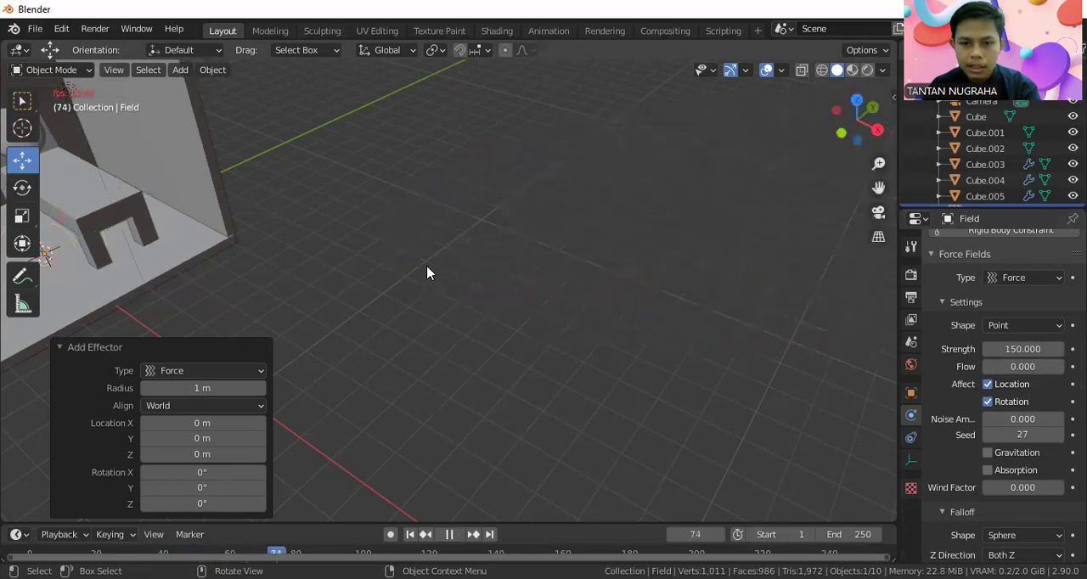
scroll(426, 273, "down", 6)
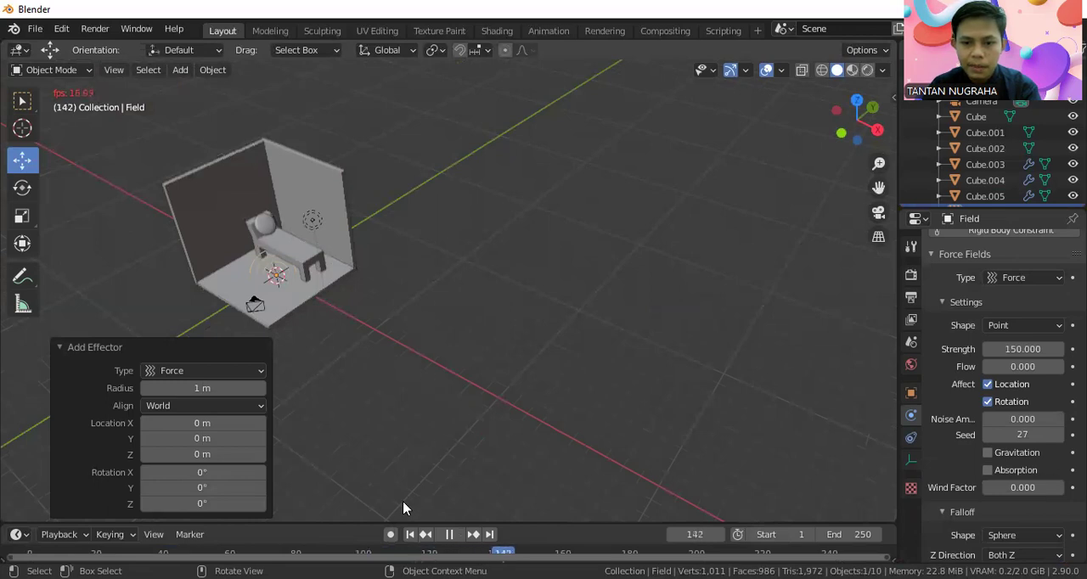
scroll(383, 342, "down", 4)
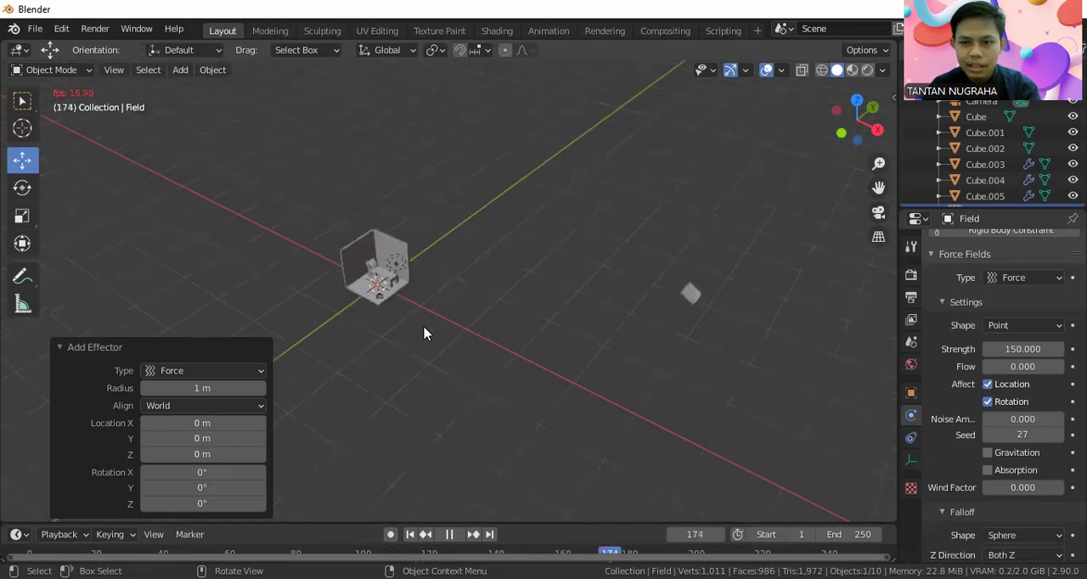
key("space")
middle_click_drag(617, 415, 598, 473)
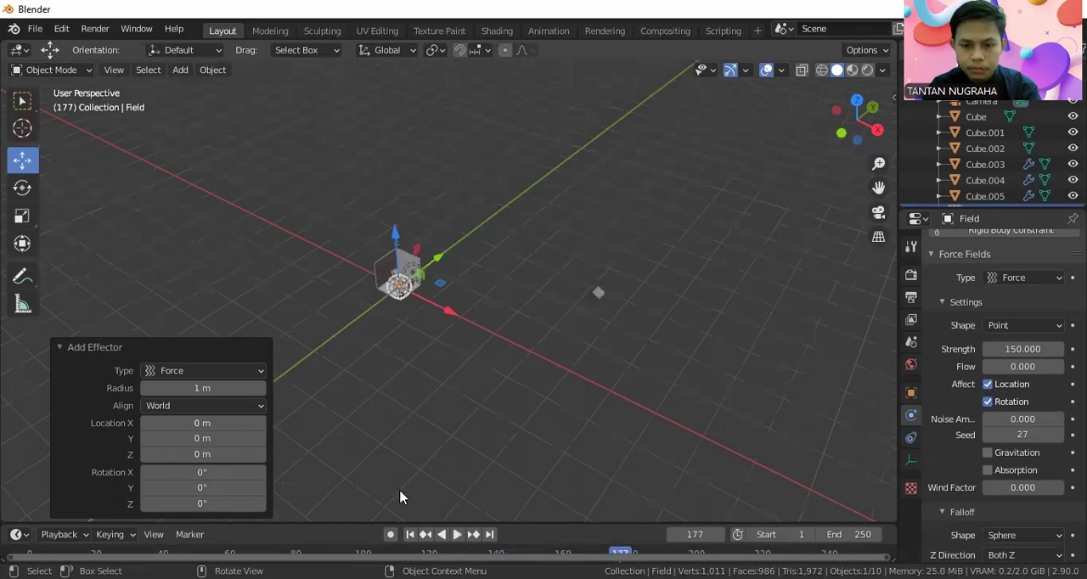
Scrub the timeline back to frame 54 and inspect the deformed slab up close.
left_click_drag(555, 549, 210, 501)
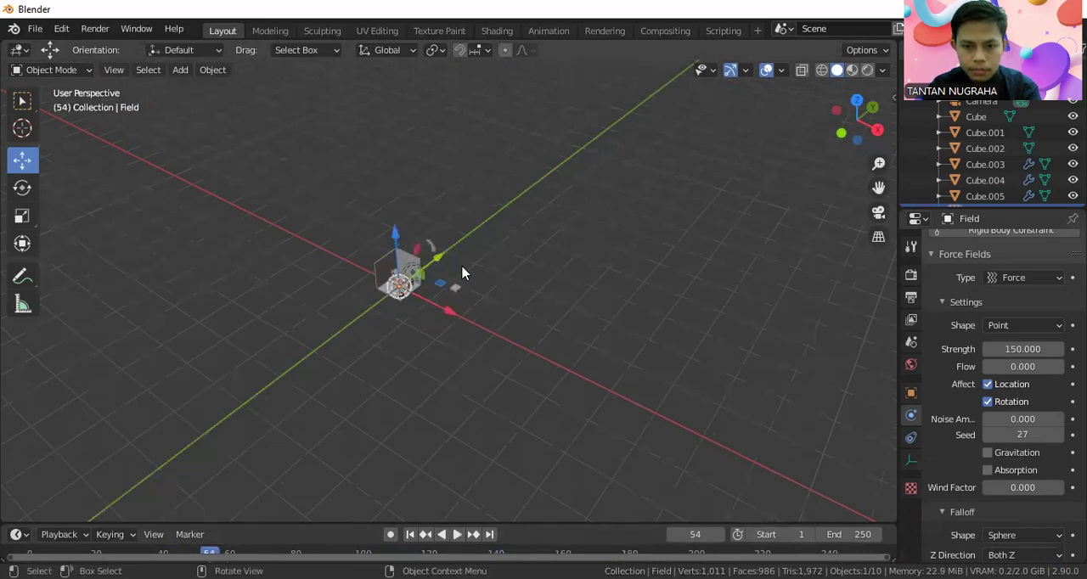
scroll(462, 272, "up", 9)
scroll(505, 270, "up", 8)
middle_click_drag(606, 294, 581, 282)
scroll(580, 283, "down", 8)
middle_click_drag(413, 287, 549, 342)
scroll(548, 339, "up", 3)
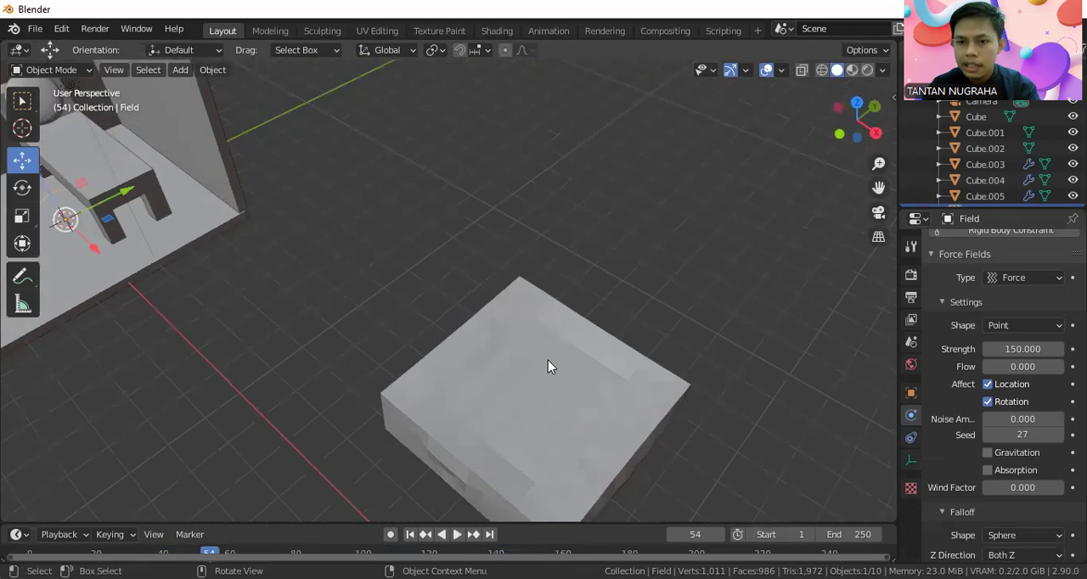
right_click(548, 360)
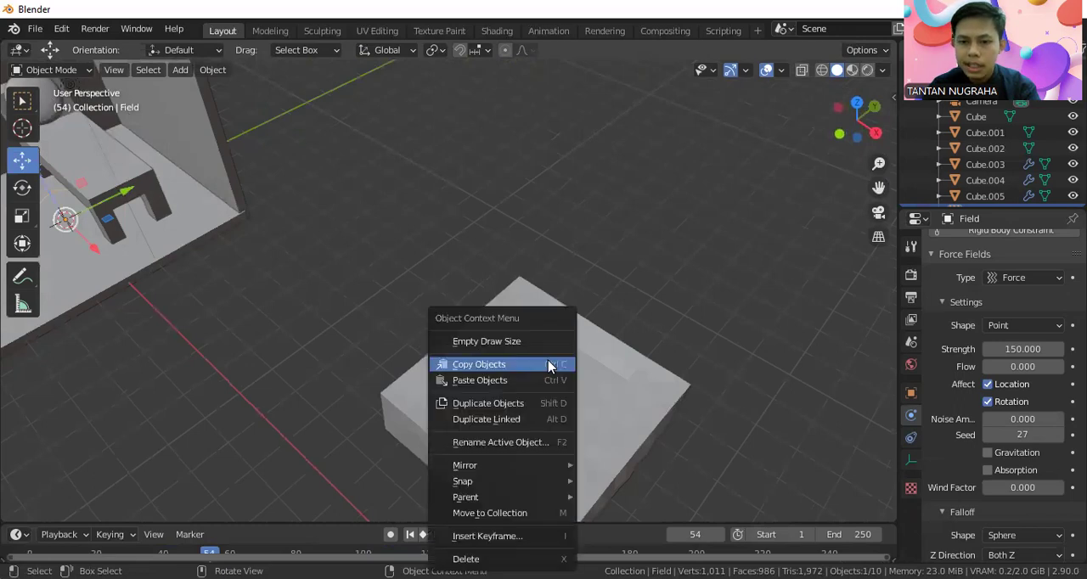
left_click(607, 385)
right_click(536, 405)
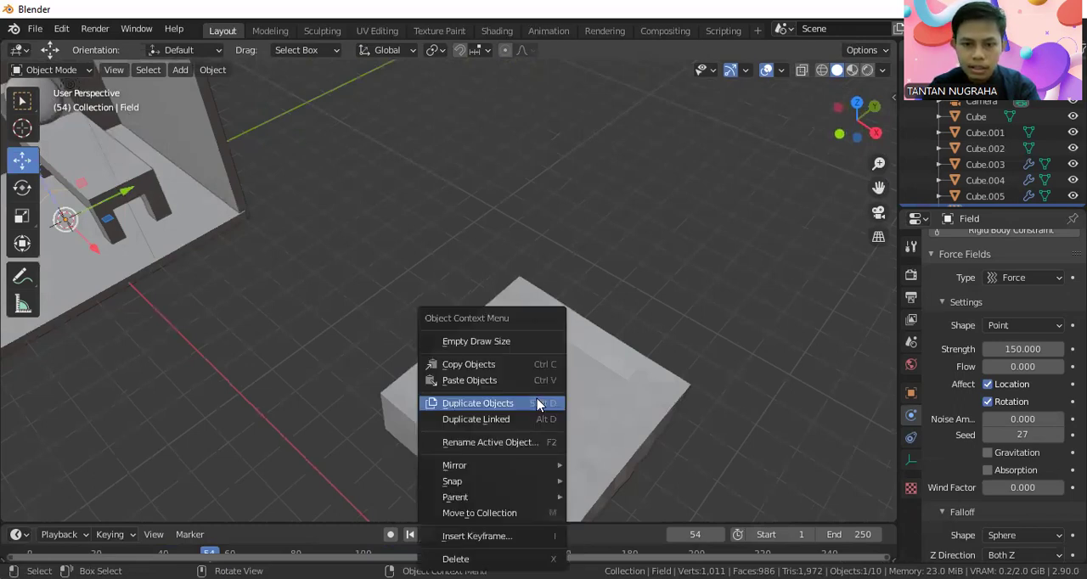
left_click(595, 387)
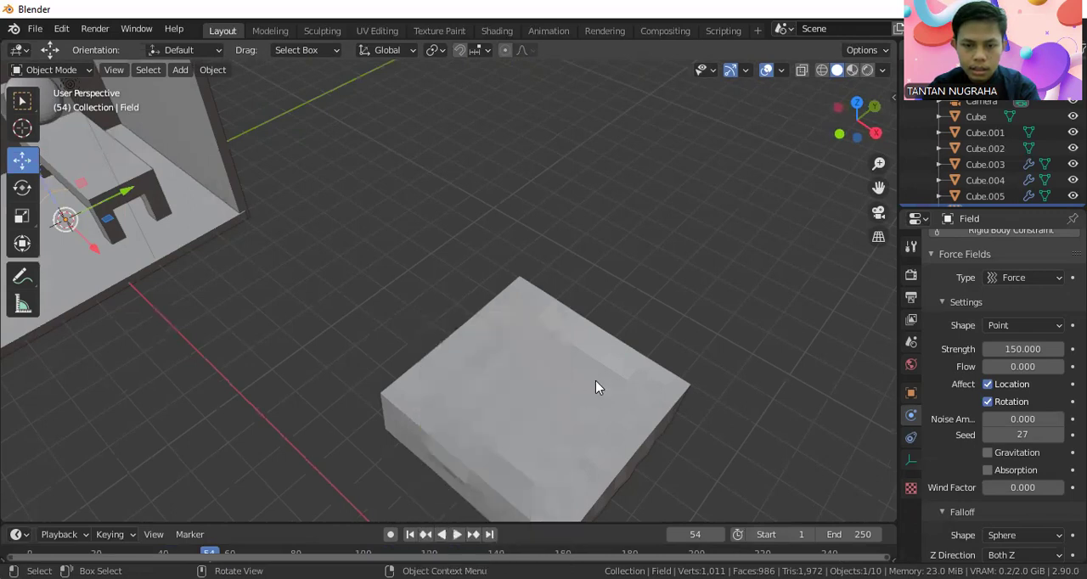
Select the deformed cloth slab and apply smooth shading to it.
left_click(470, 371)
right_click(469, 371)
left_click(448, 303)
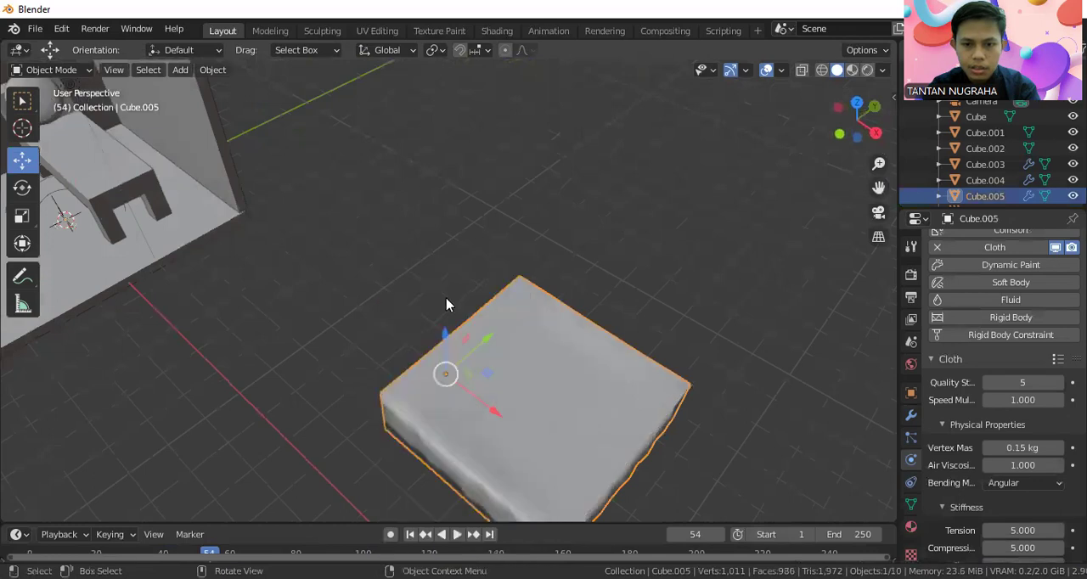
mouse_move(525, 358)
middle_mouse_down()
mouse_move(538, 341)
mouse_move(548, 361)
mouse_move(538, 355)
middle_mouse_up()
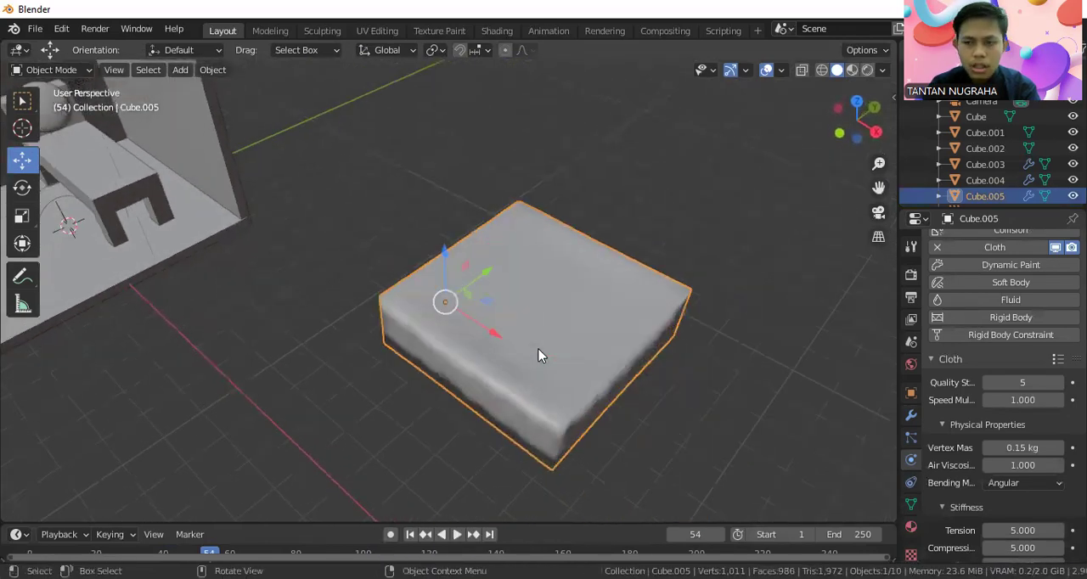
scroll(533, 348, "down", 3)
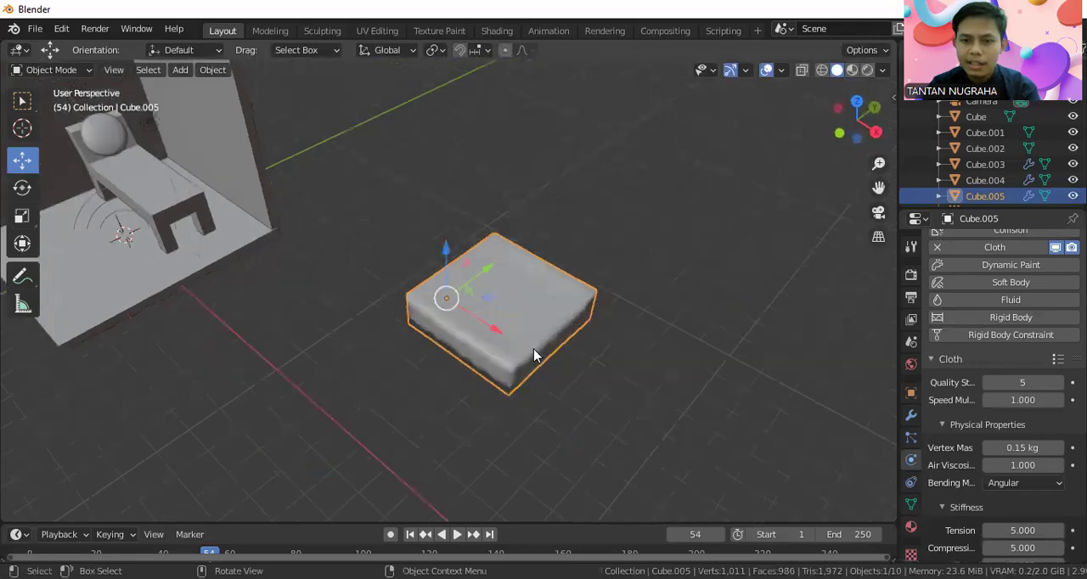